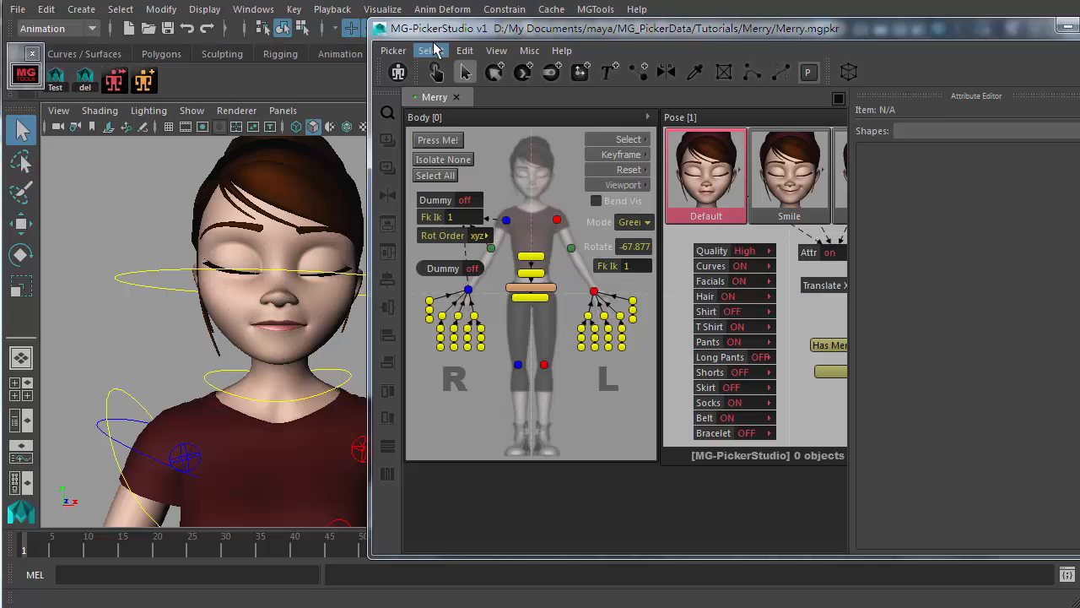
- Browse the current picker's directory, go up to its parent Tutorials folder, and return to the picker window
click(393, 50)
mouse_move(487, 269)
mouse_move(563, 254)
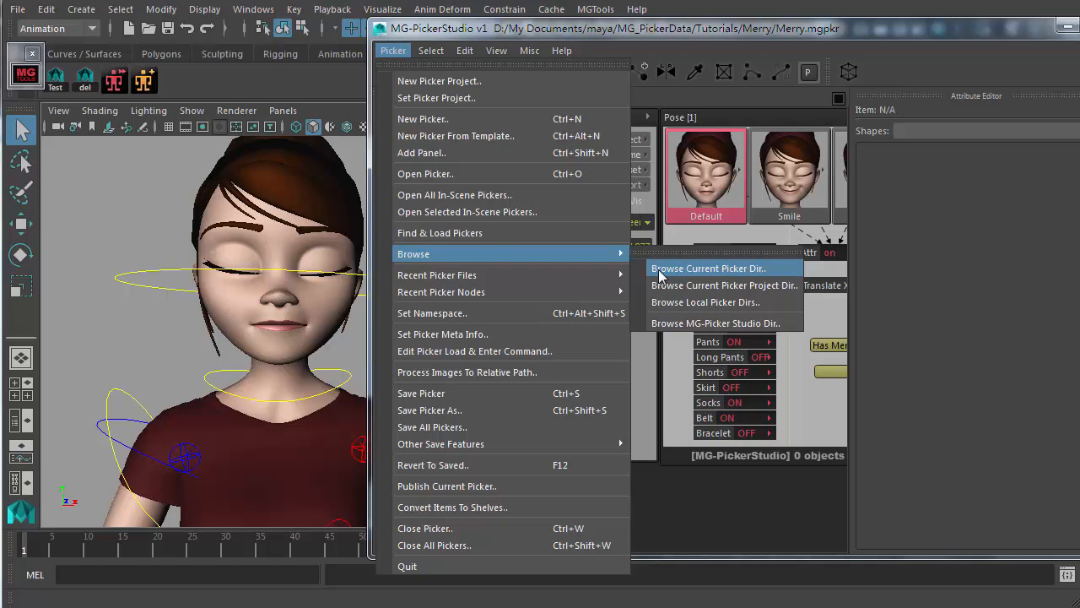
click(734, 270)
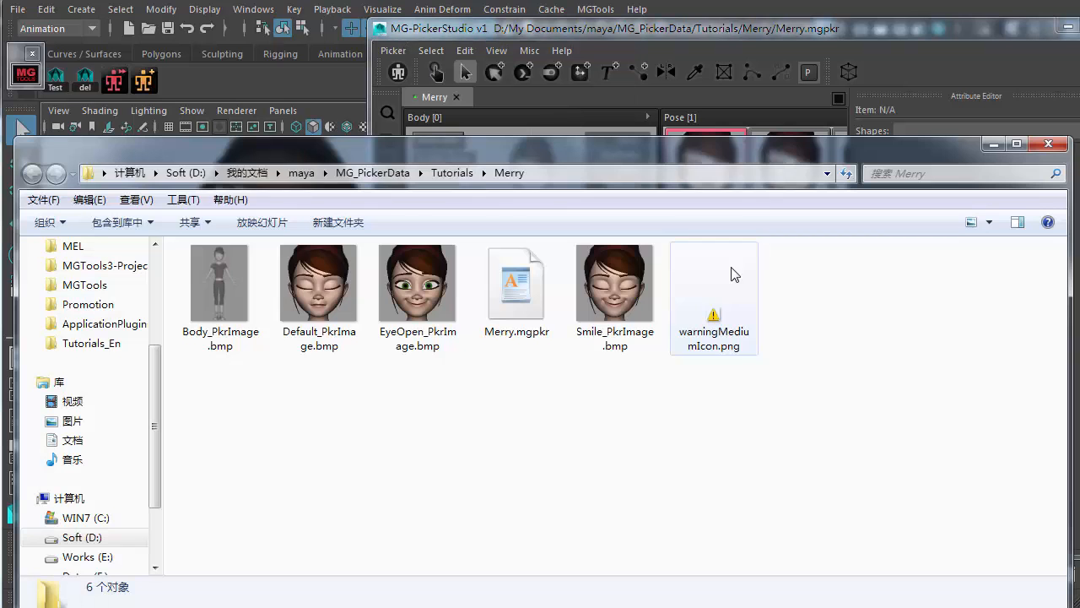
click(462, 174)
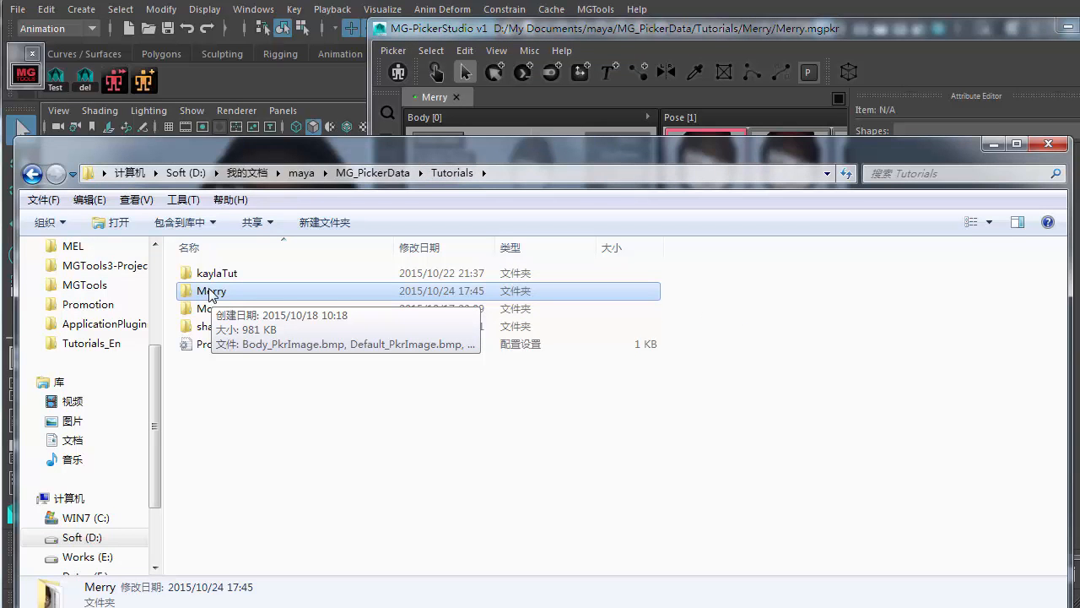
click(527, 94)
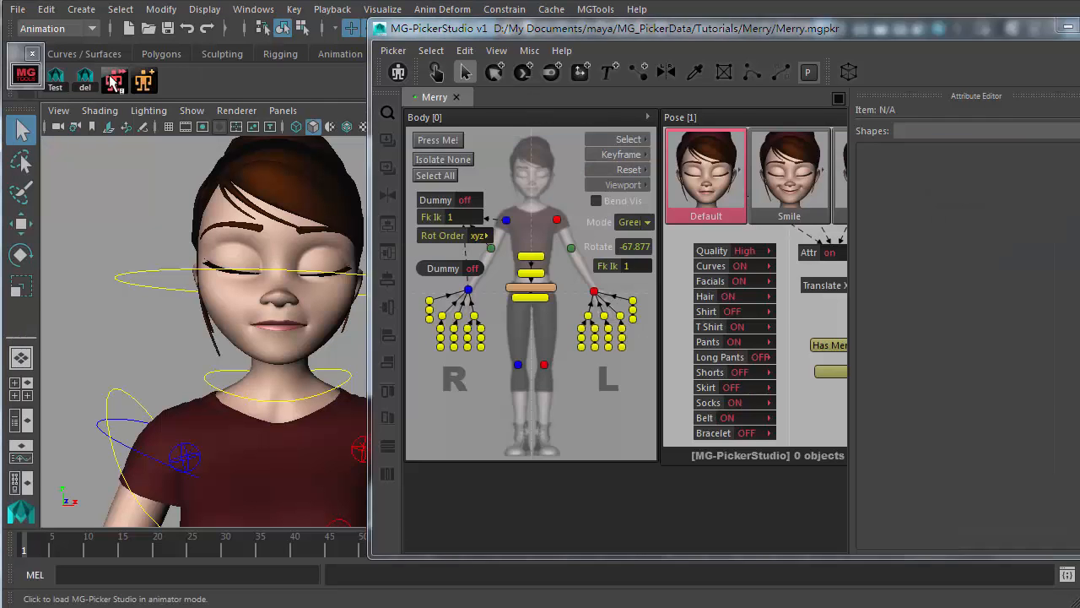
- Load MG-Picker Studio in animator mode and open Merry.mgpkr from the Tutorials project's Merry folder
click(110, 77)
click(418, 102)
drag(503, 65, 556, 64)
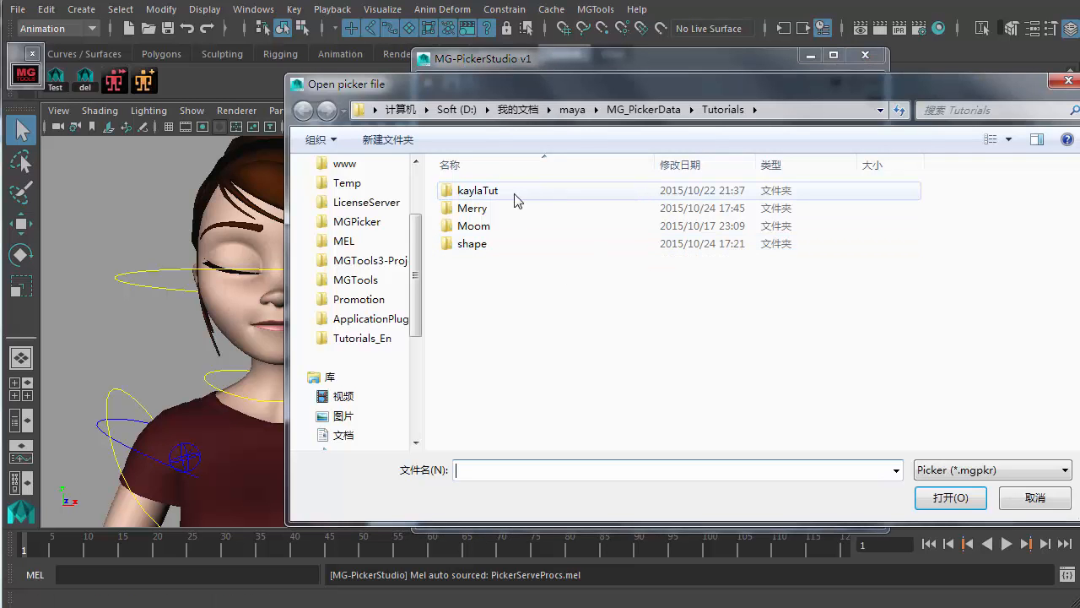
double_click(472, 209)
double_click(473, 206)
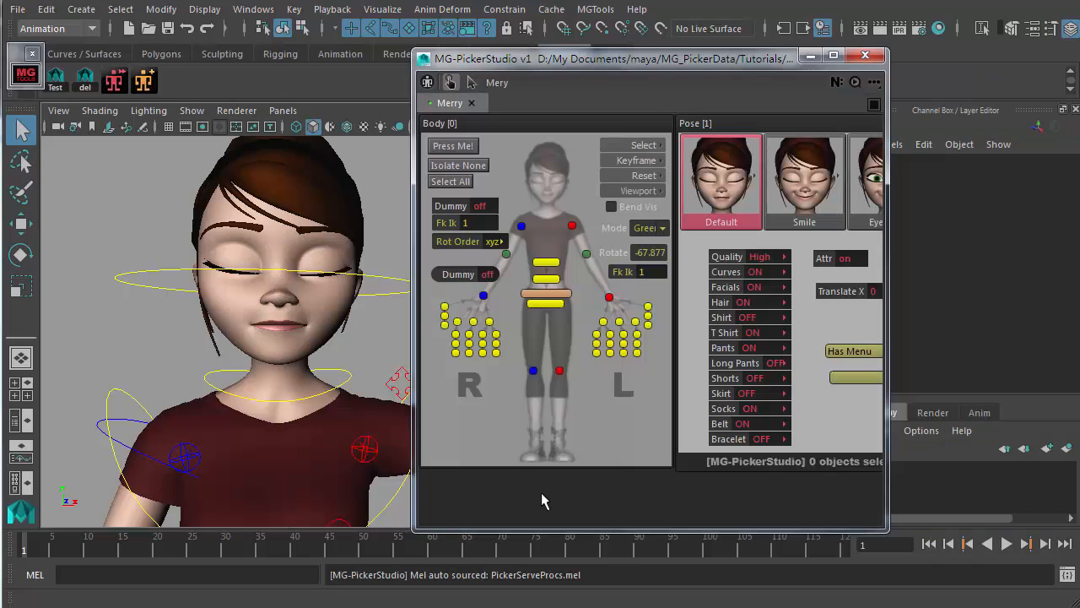
- Close the Merry picker and reopen Merry.mgpkr from the Merry folder with the Open Picker command
click(471, 103)
click(875, 82)
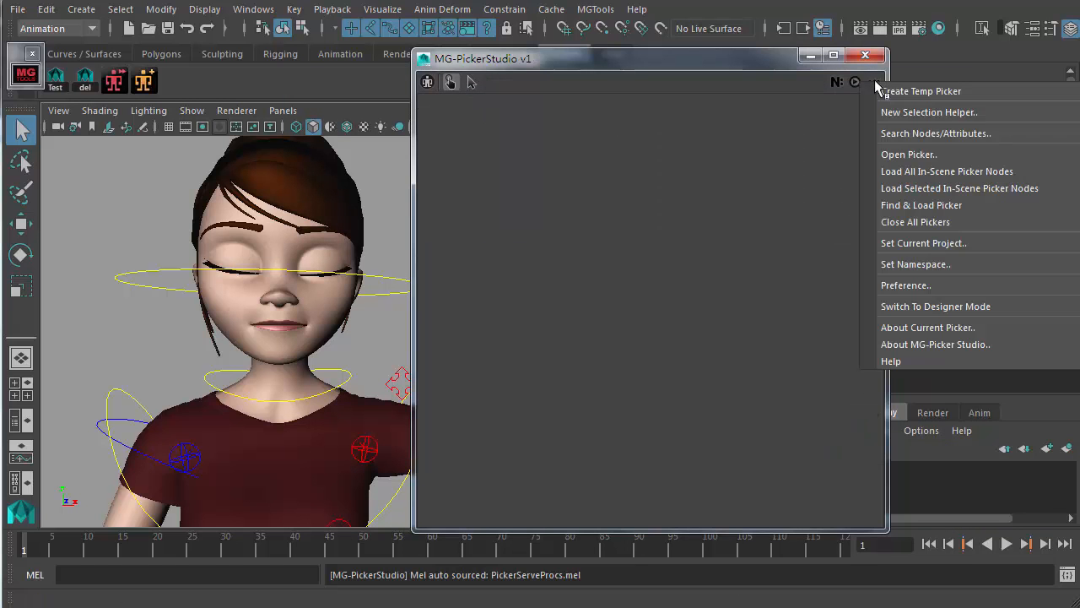
click(938, 153)
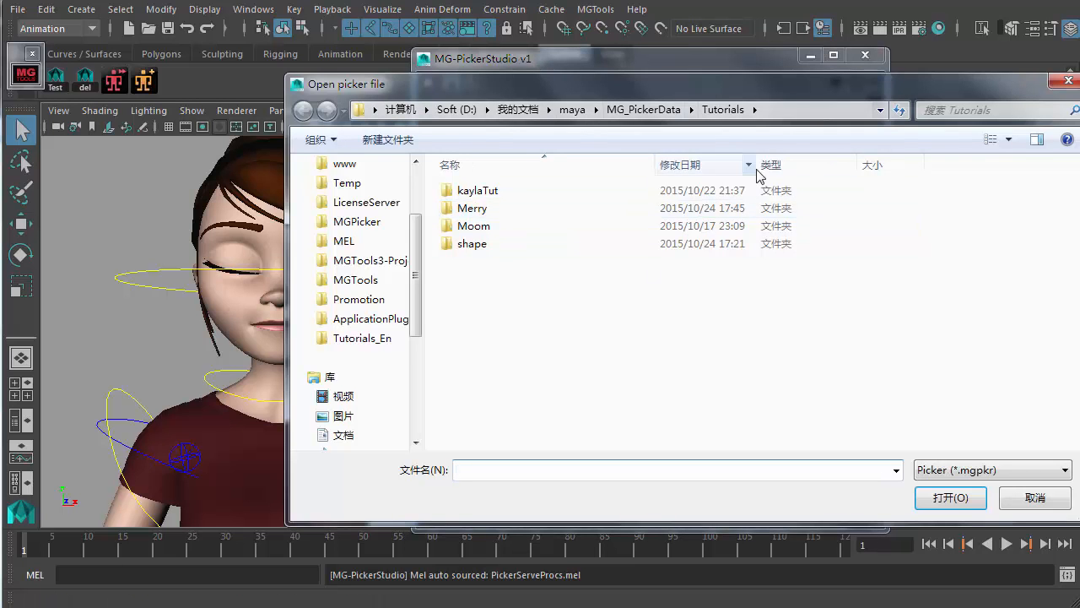
double_click(494, 208)
double_click(483, 201)
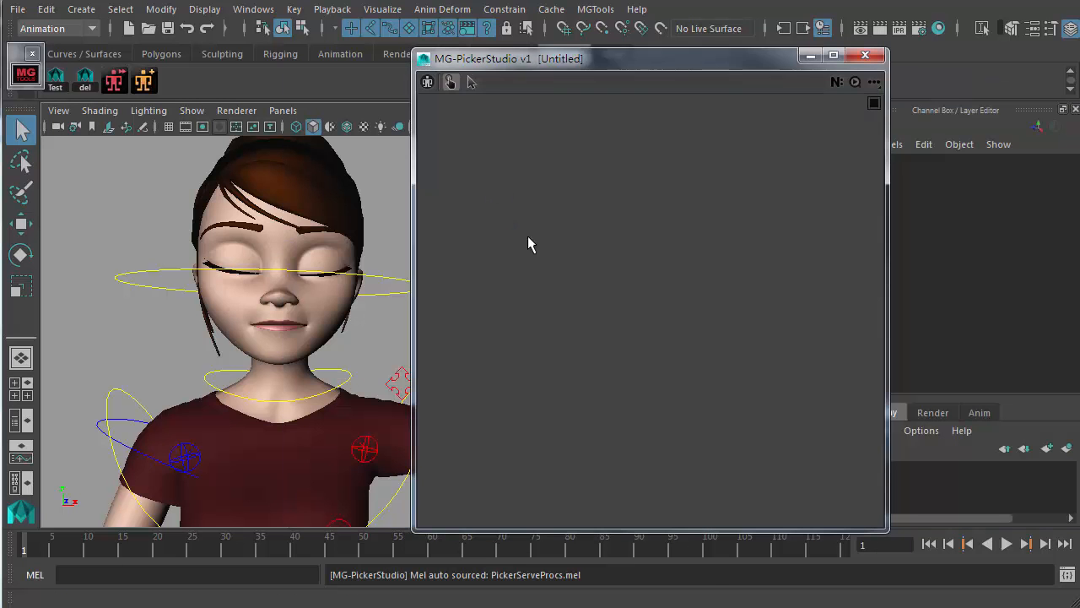
- Close the Merry picker and load Merry.mgpkr again by dropping the file from its Explorer folder onto the empty picker window
click(472, 103)
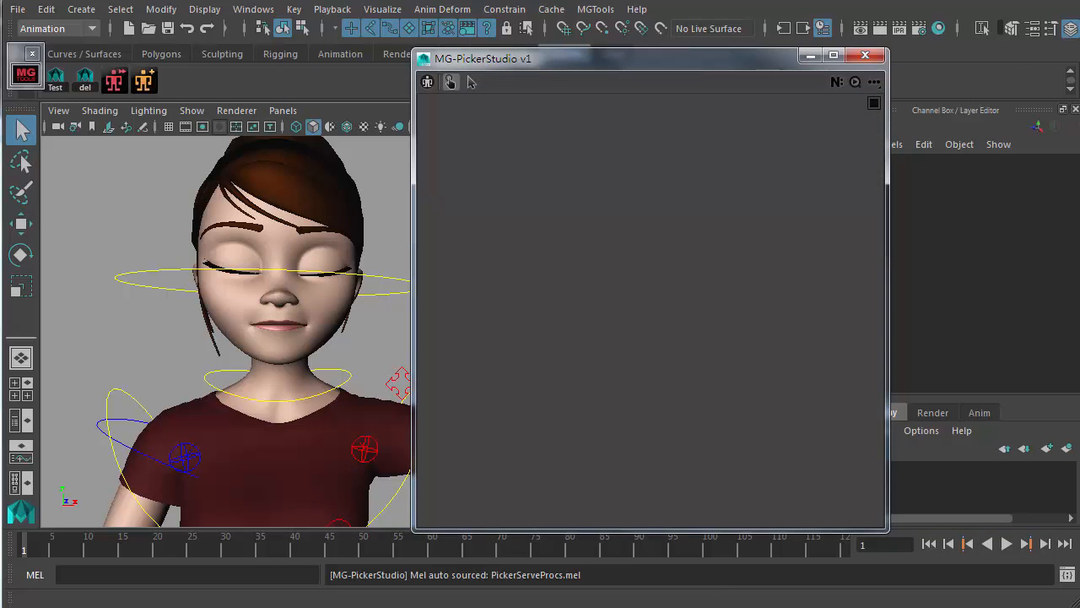
key(alt+Tab)
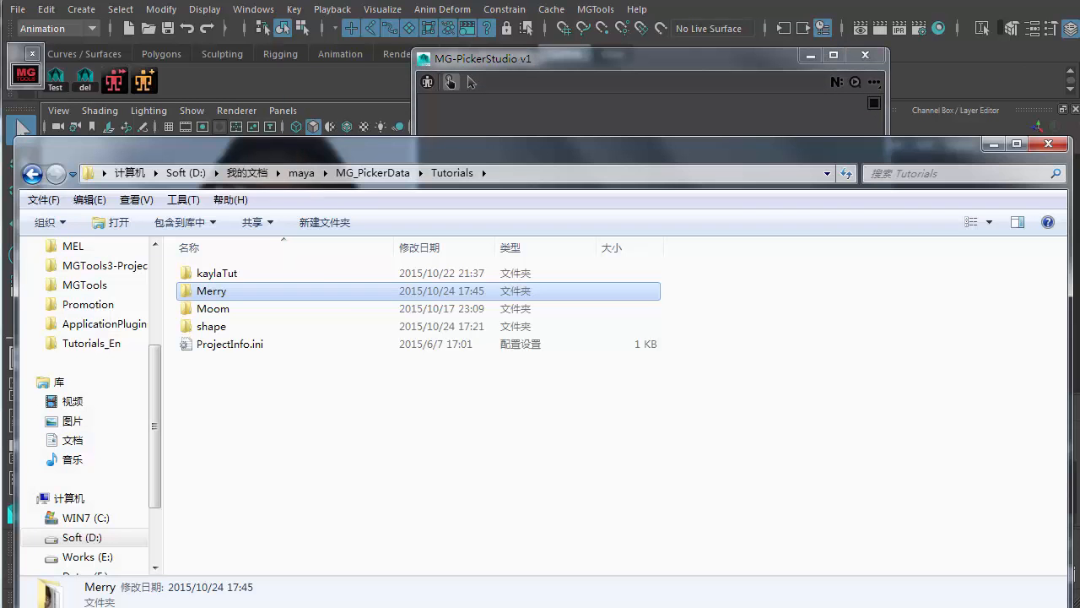
double_click(220, 297)
drag(481, 153, 428, 310)
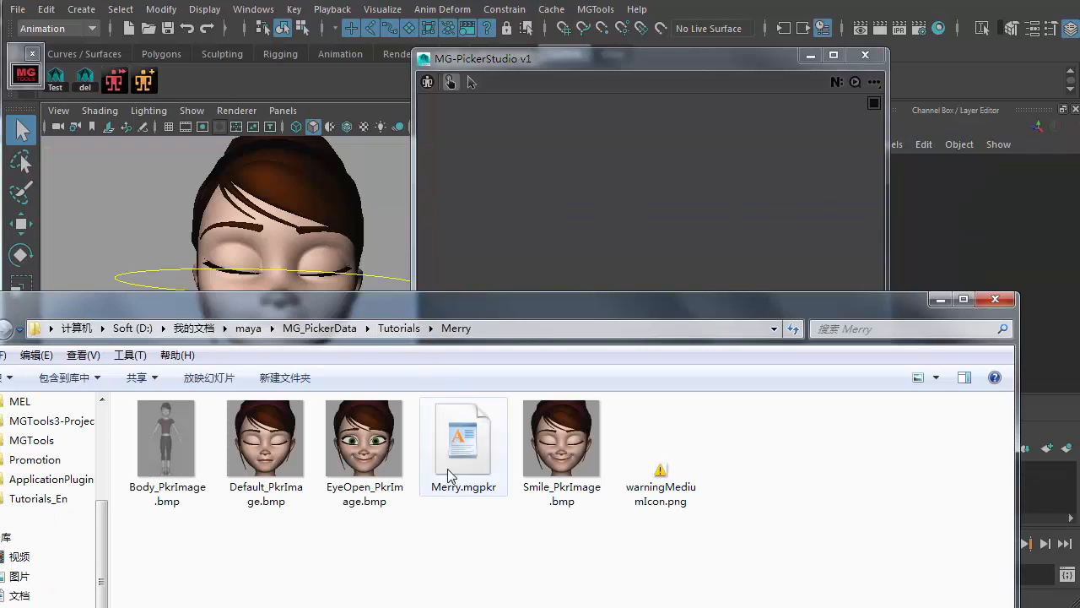
click(451, 456)
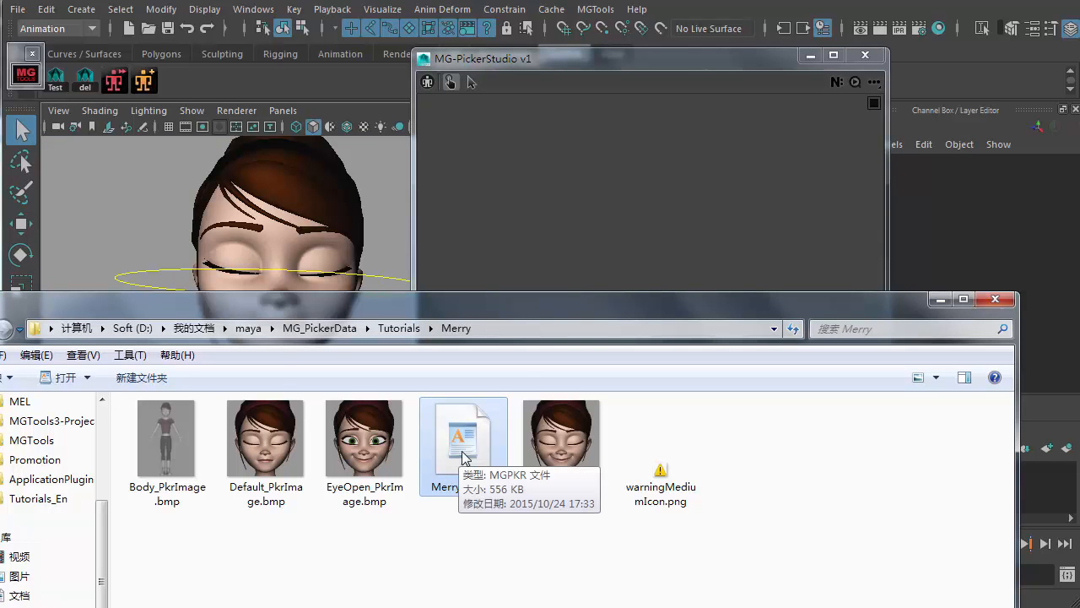
drag(453, 460, 529, 227)
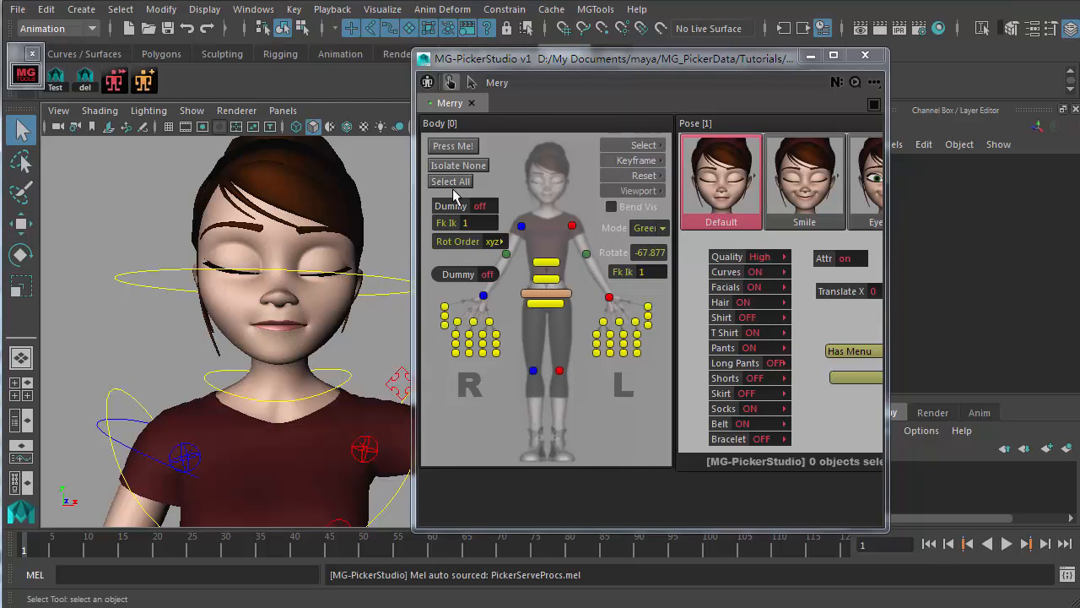
- Show the Tutorials picker project folder in Explorer, and minimise its window
click(412, 606)
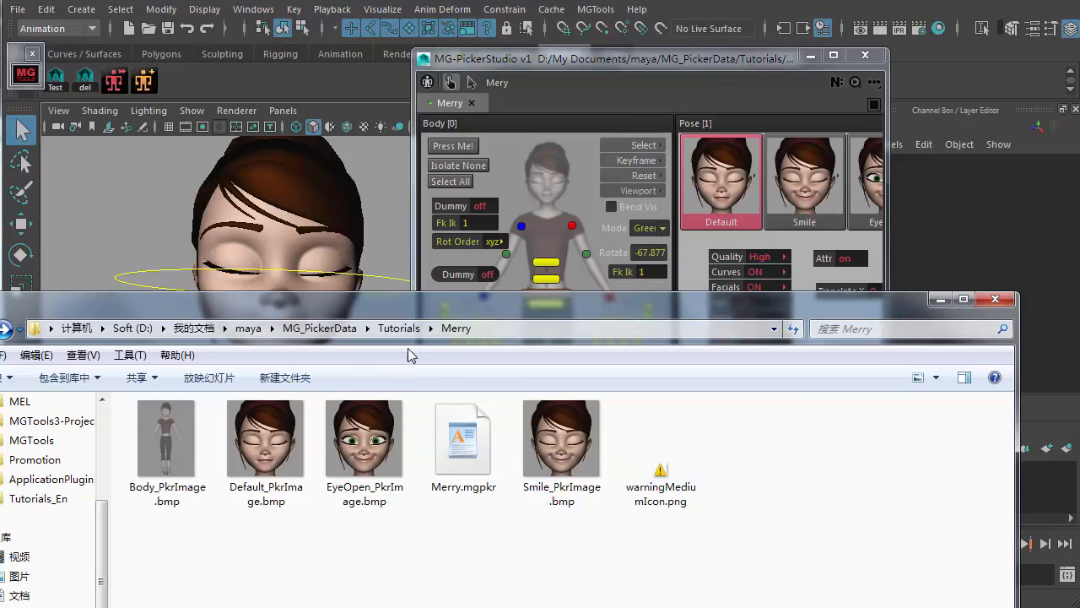
click(398, 327)
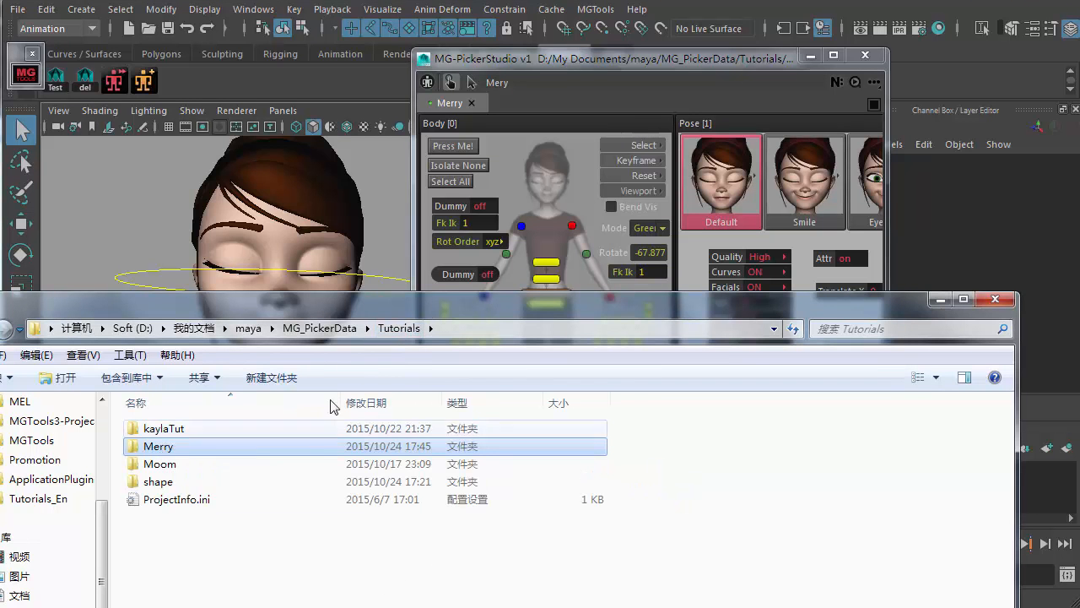
click(556, 593)
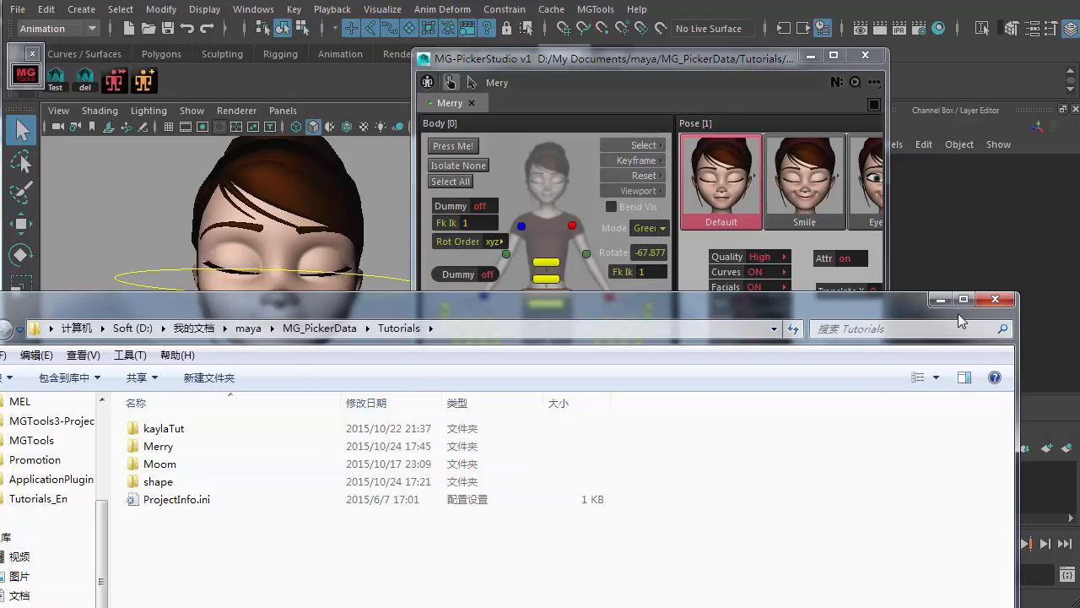
click(939, 298)
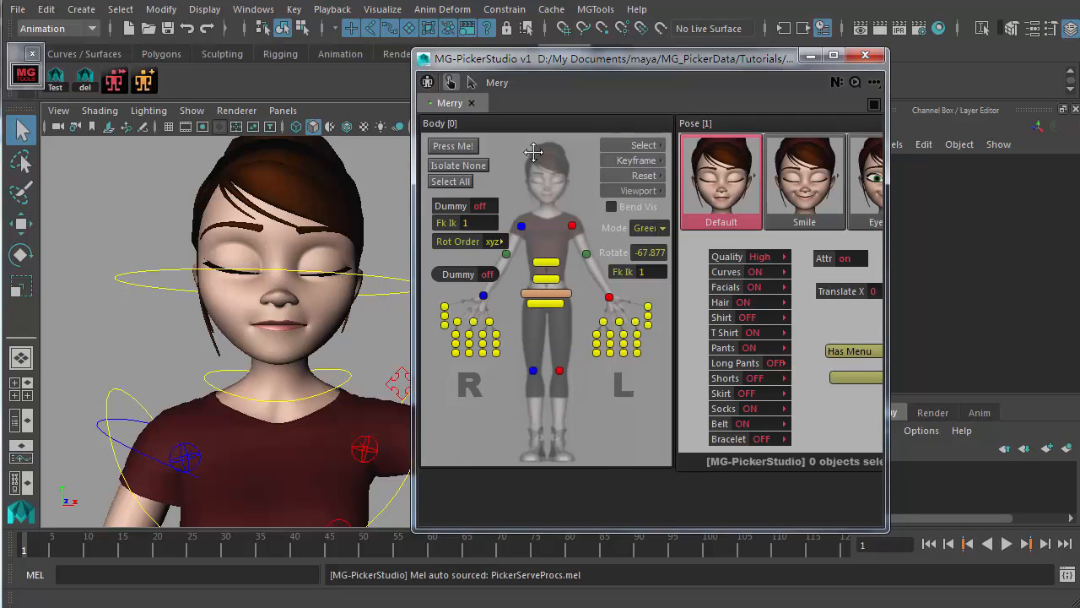
- Switch the picker to designer mode and select the Body panel to show its background image attributes
key(Tab)
click(495, 128)
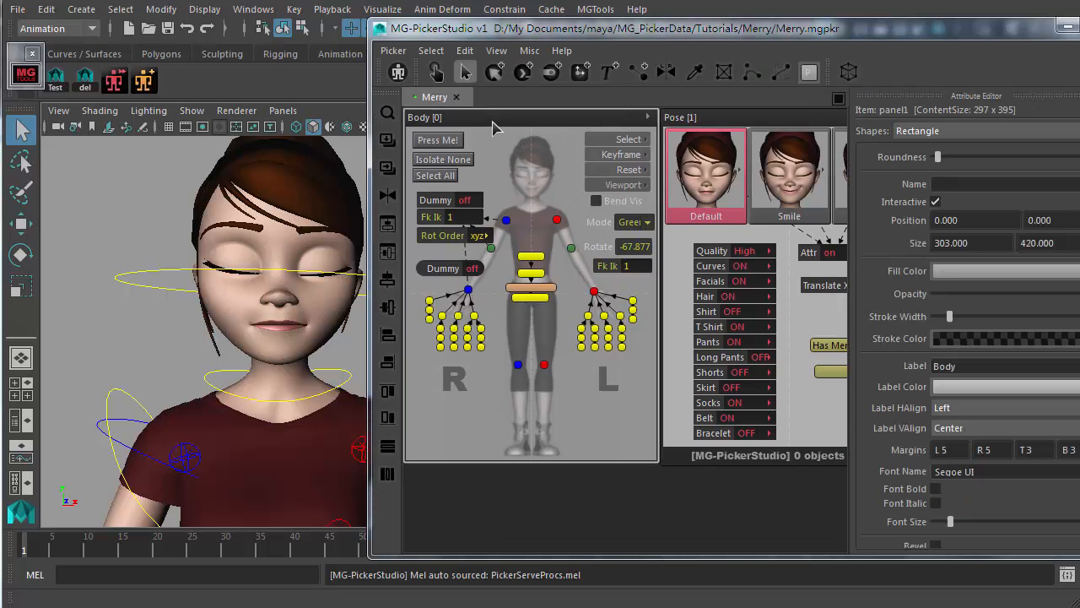
drag(573, 39, 444, 38)
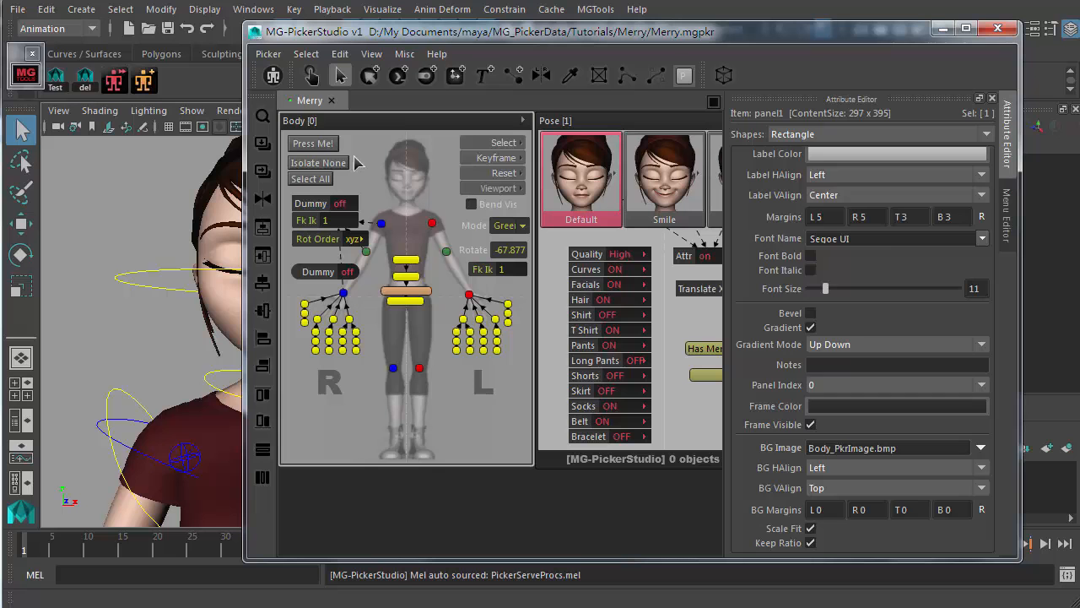
click(405, 182)
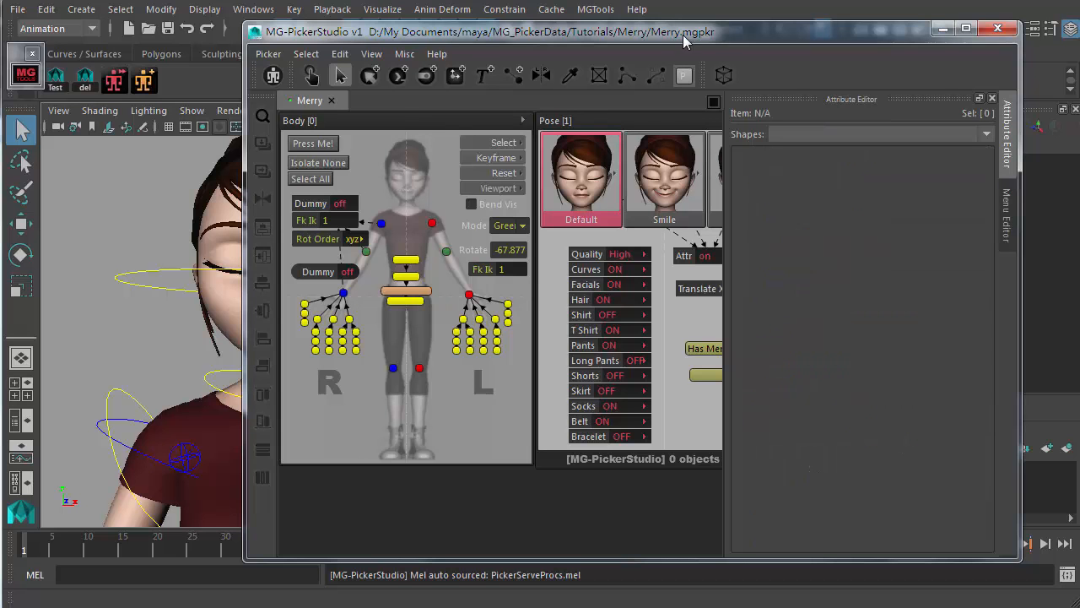
click(425, 128)
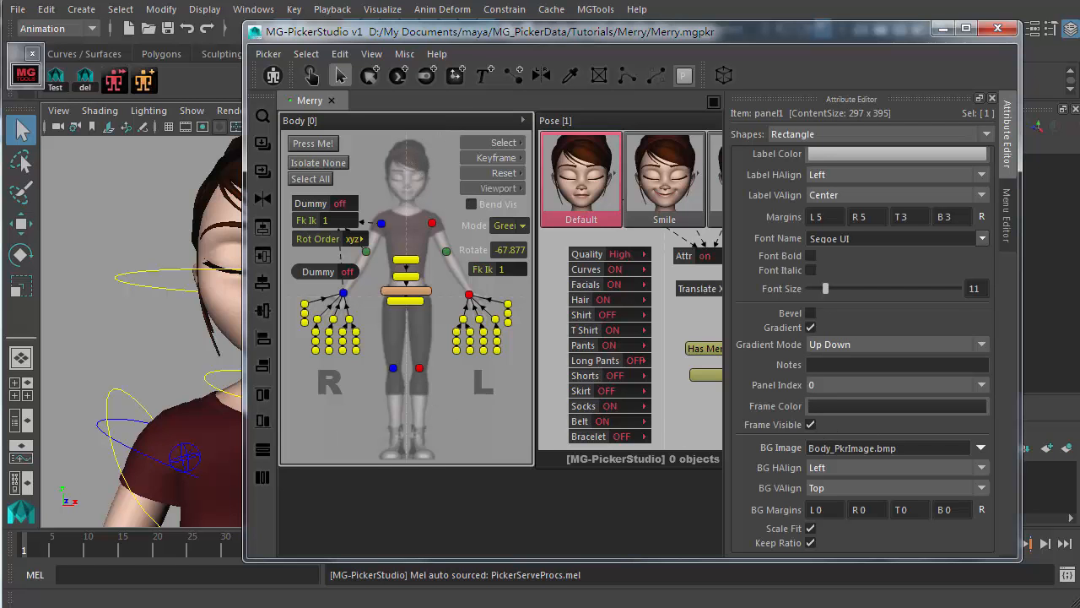
- Examine the picker file and its image files in the G:\pickers\Merry folder, and minimise the folder window
key(alt+Tab)
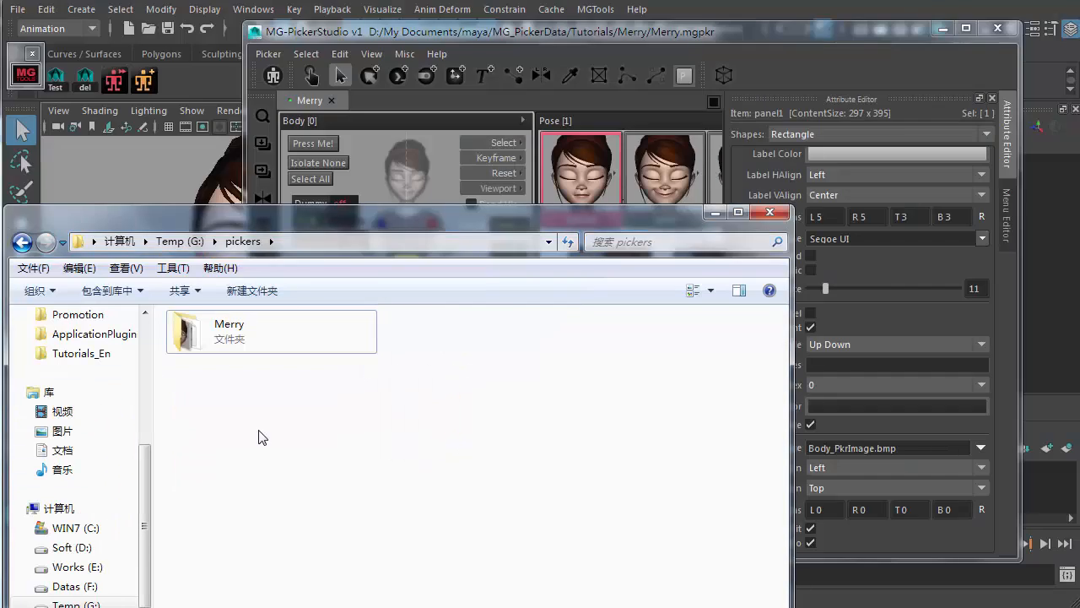
double_click(210, 326)
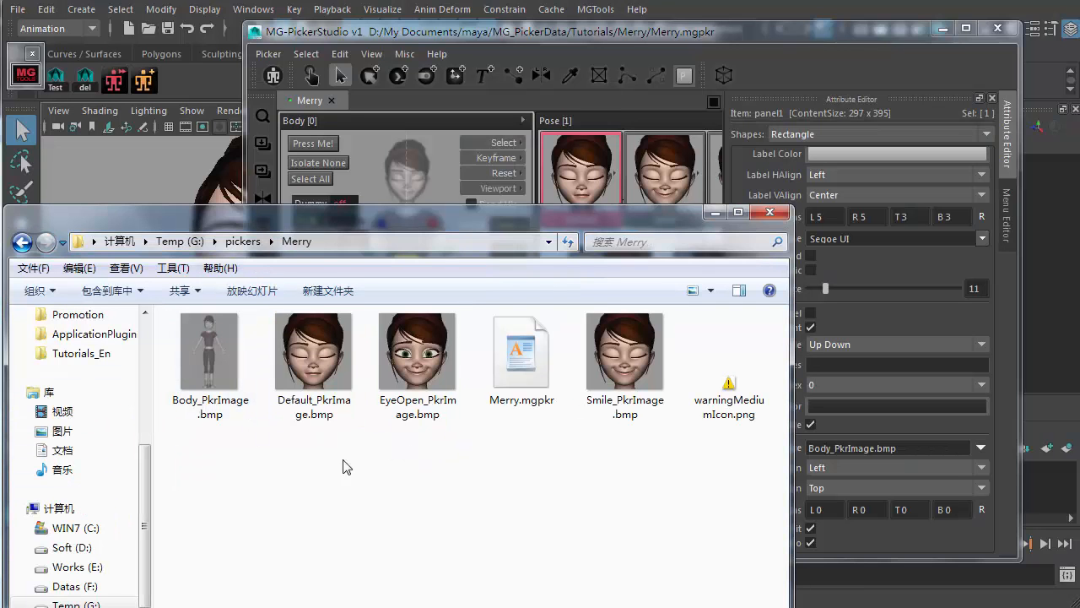
drag(255, 481, 736, 396)
click(667, 489)
click(506, 393)
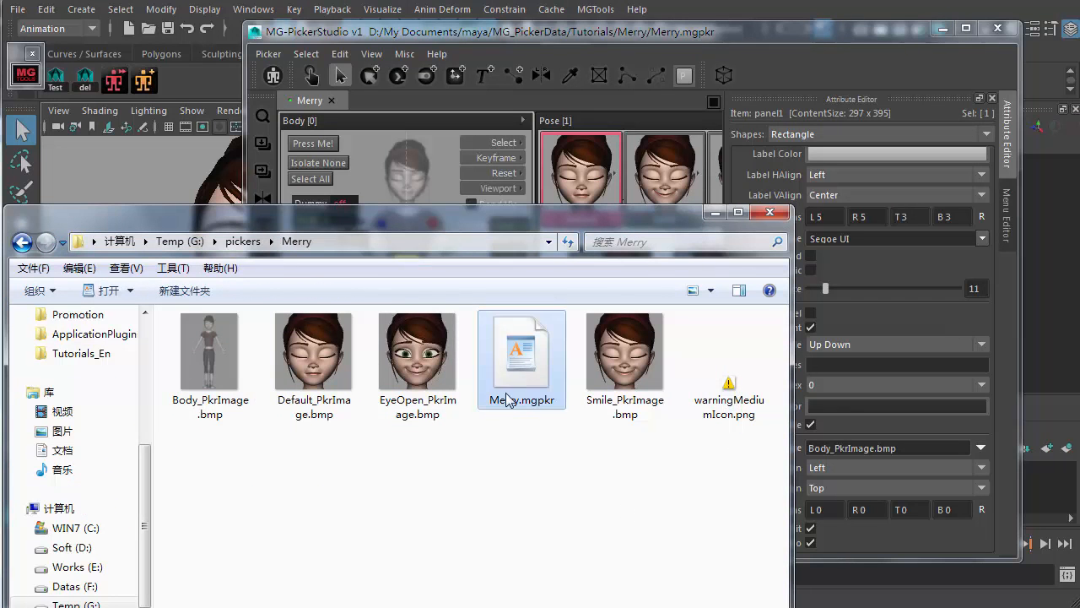
click(524, 478)
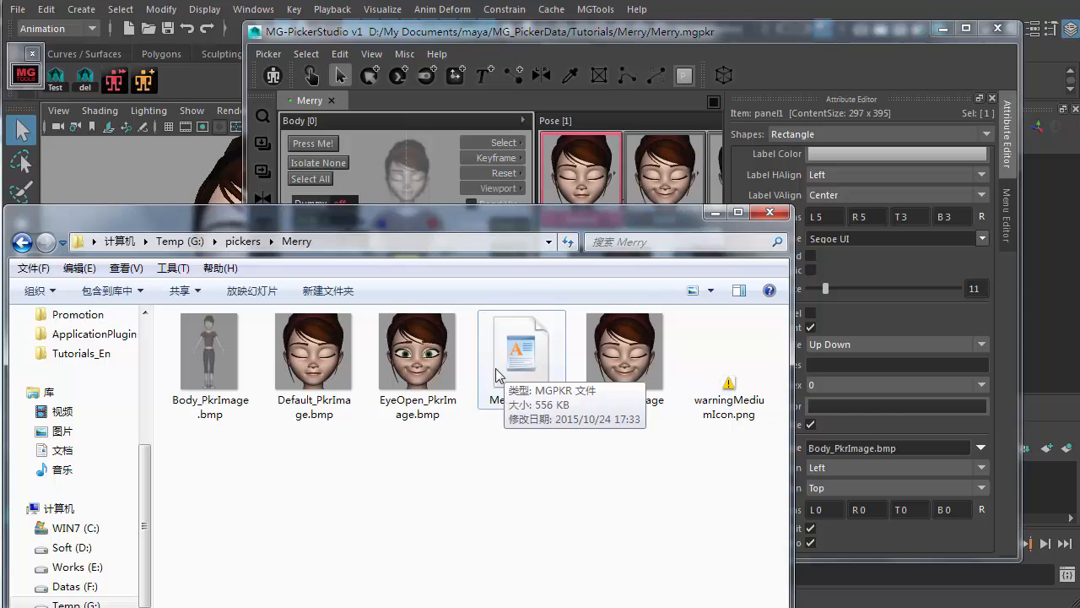
click(272, 363)
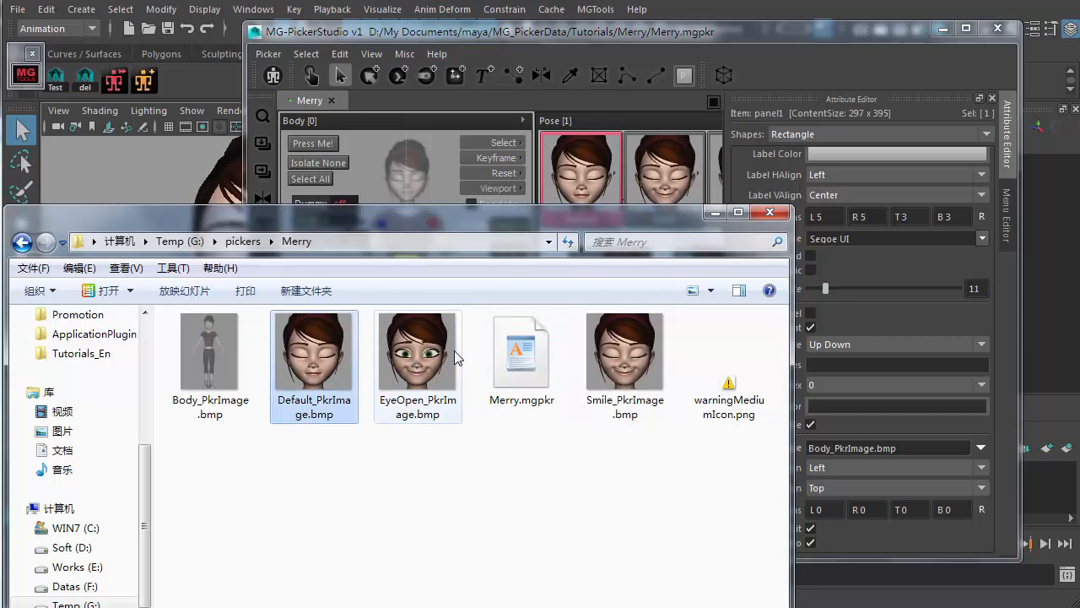
click(628, 353)
click(714, 216)
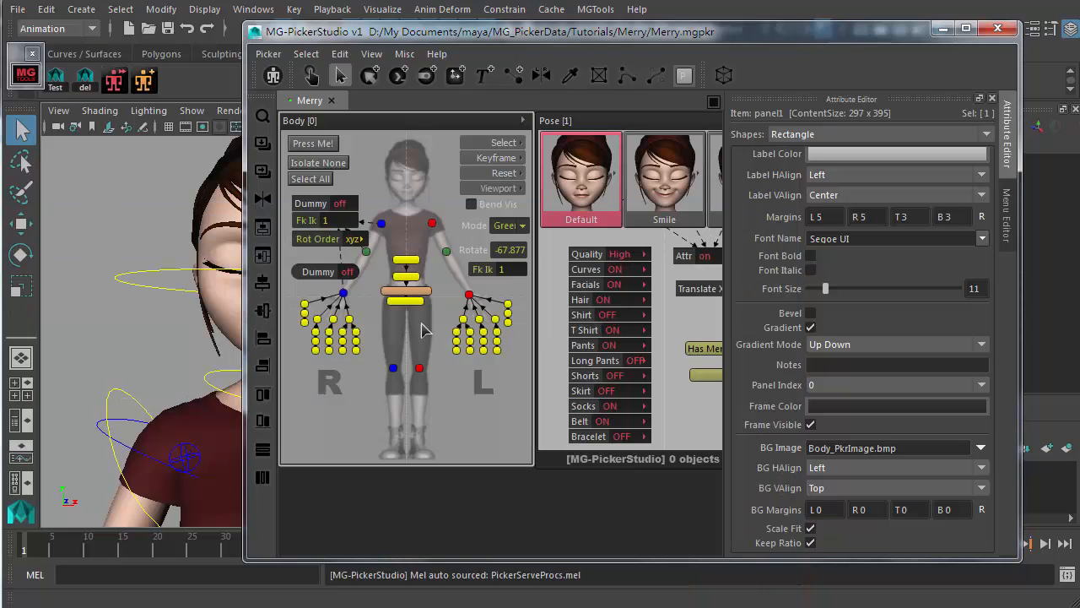
click(452, 426)
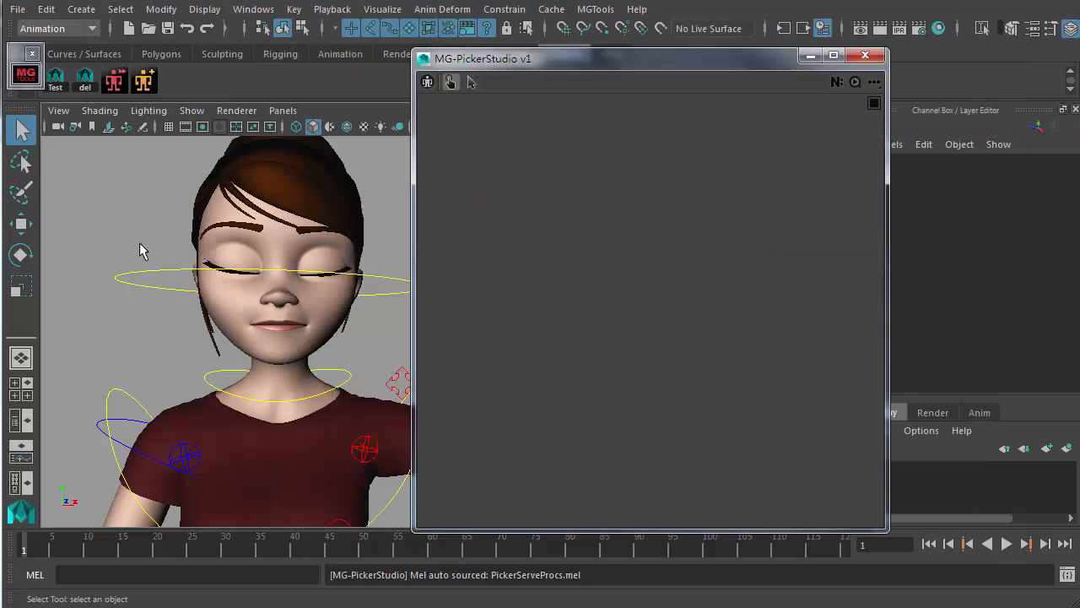
- Select the character's head control in the viewport and run Find & Load Picker from the empty animator-mode window
click(142, 272)
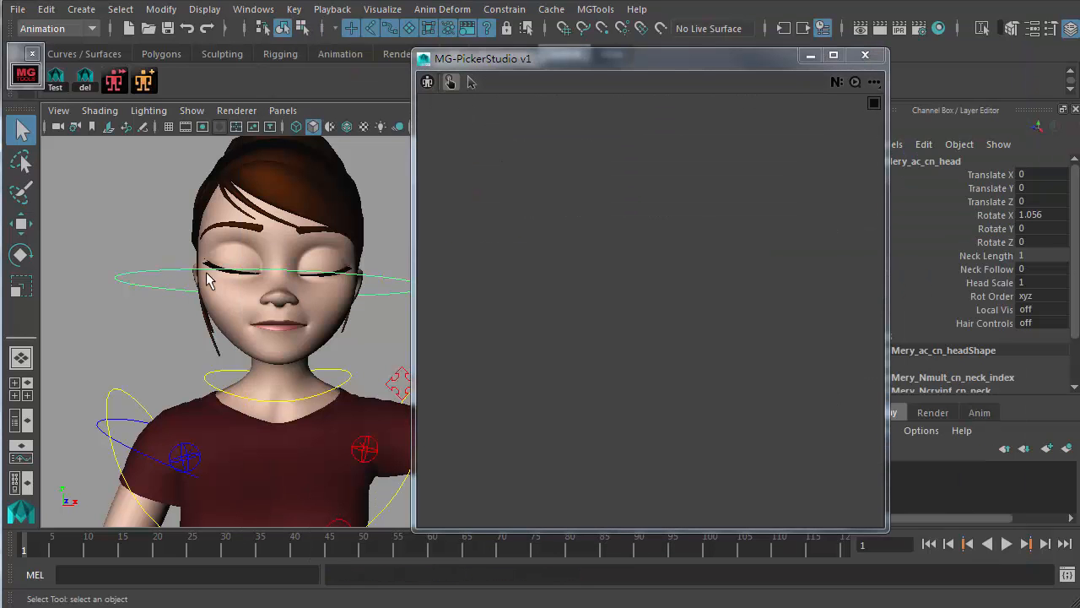
click(855, 83)
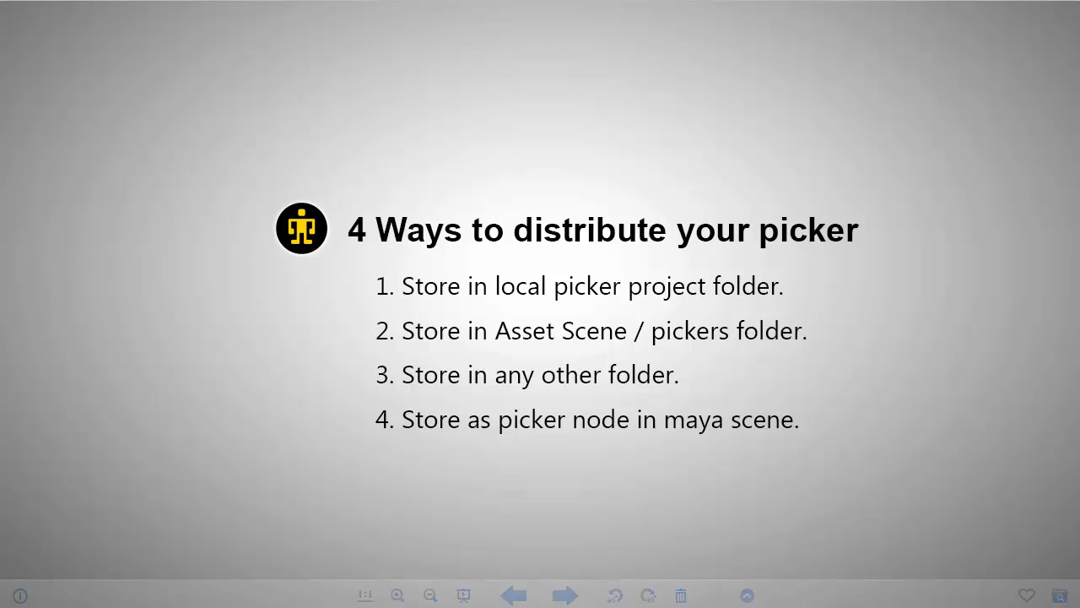
- Switch to Explorer, examine the Merry picker folder and its path in G:\pickers, and minimise the folder window
key(alt+Tab)
drag(399, 226, 577, 235)
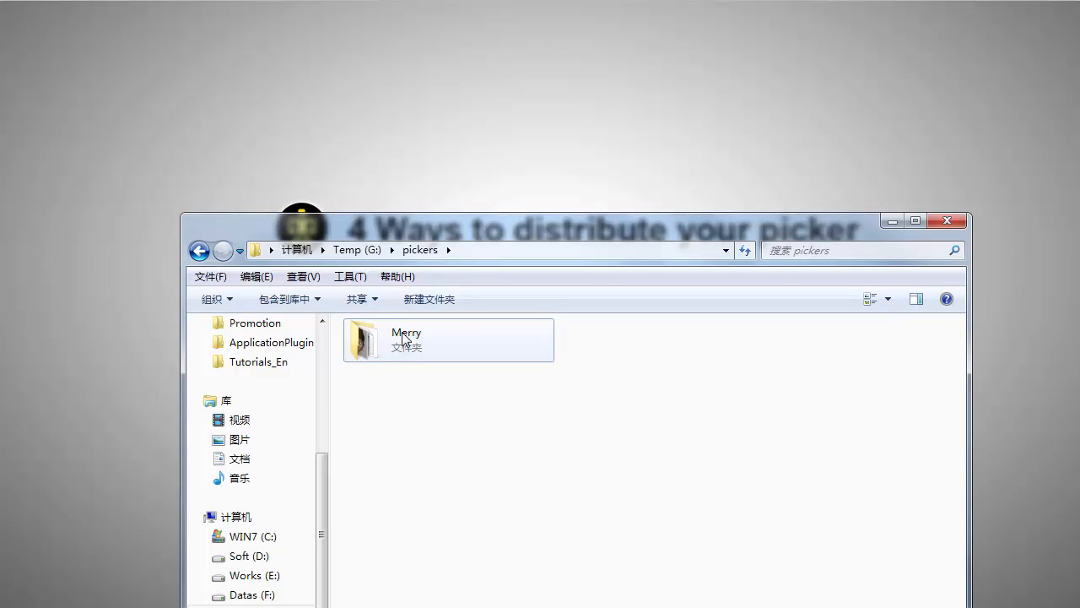
click(473, 252)
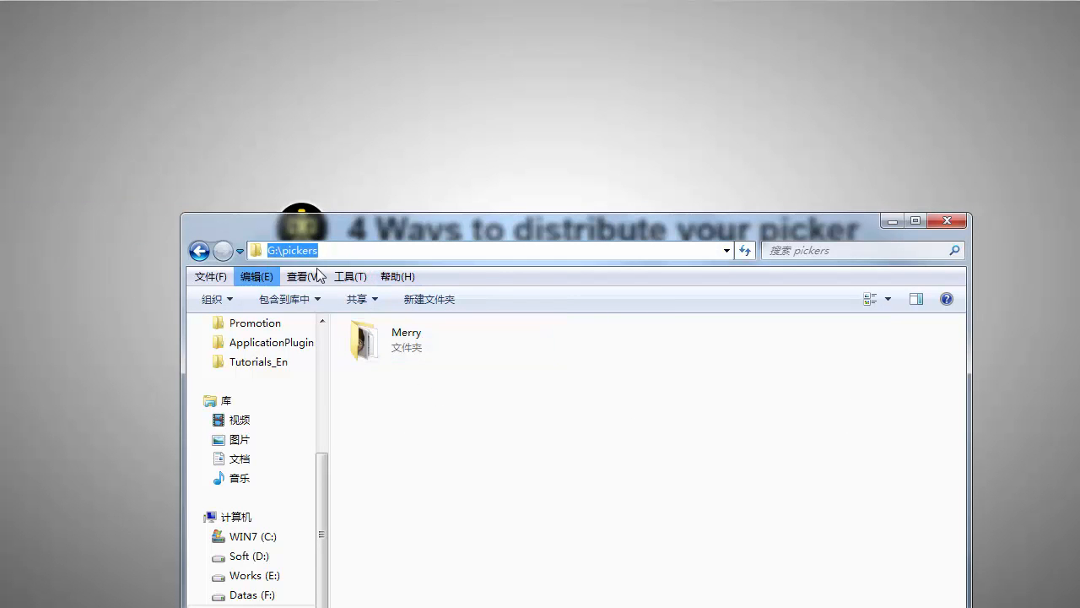
click(476, 427)
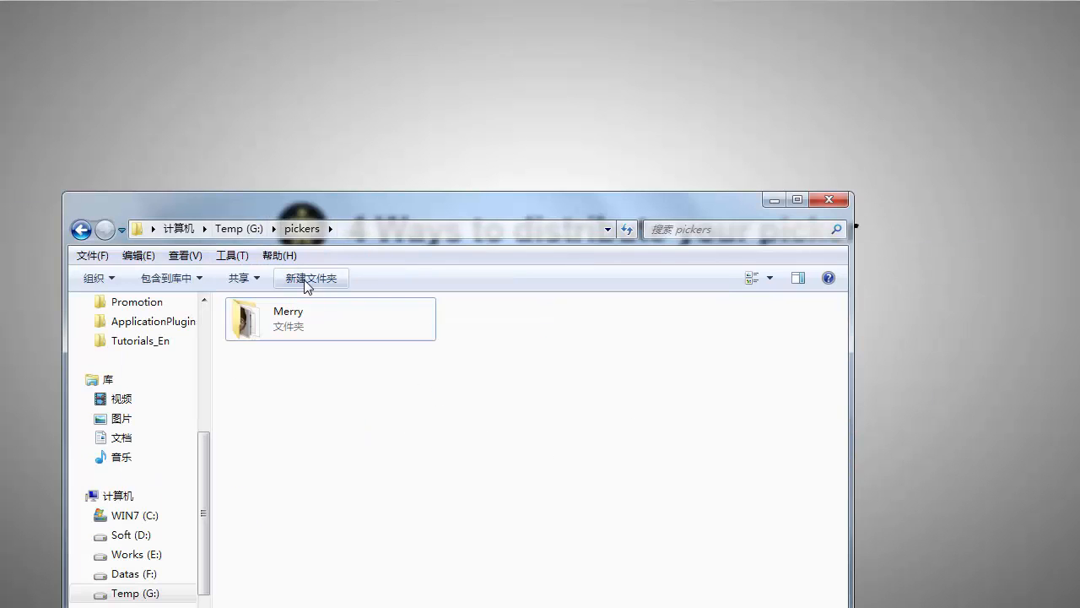
click(277, 317)
right_click(278, 317)
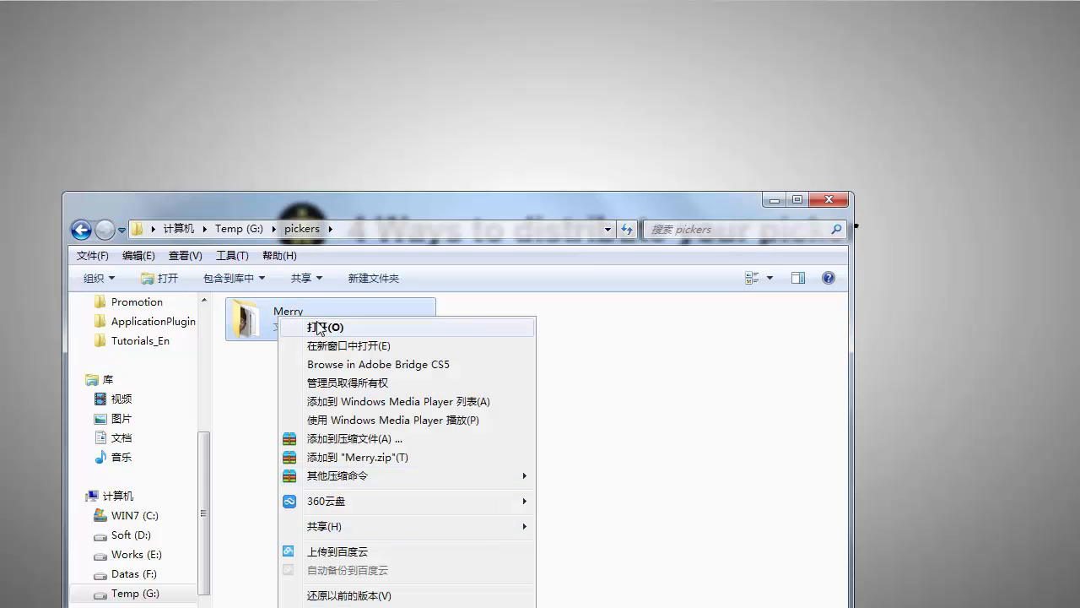
click(240, 577)
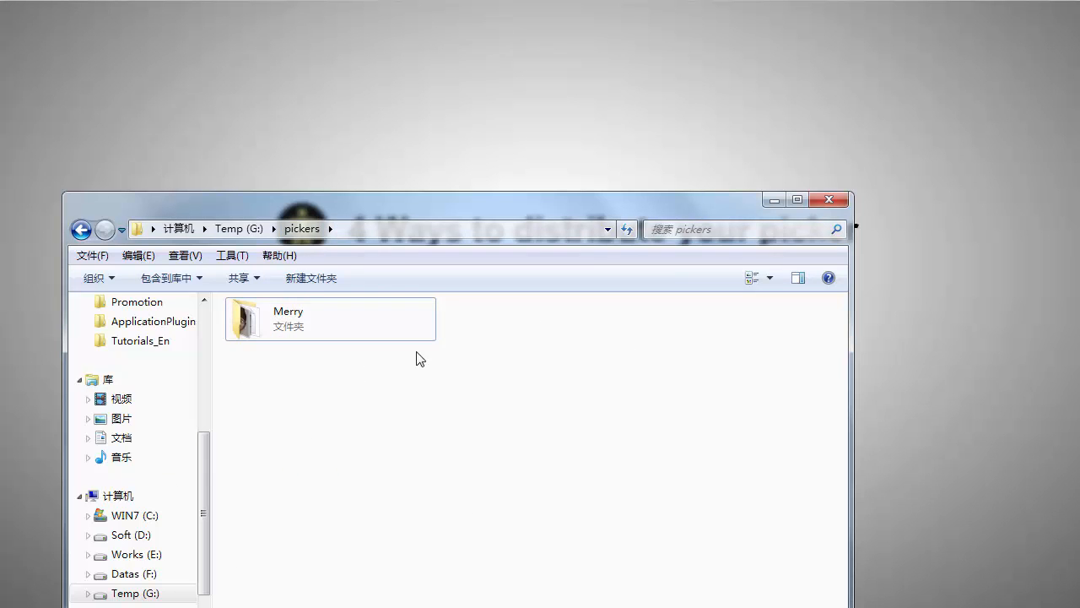
click(773, 201)
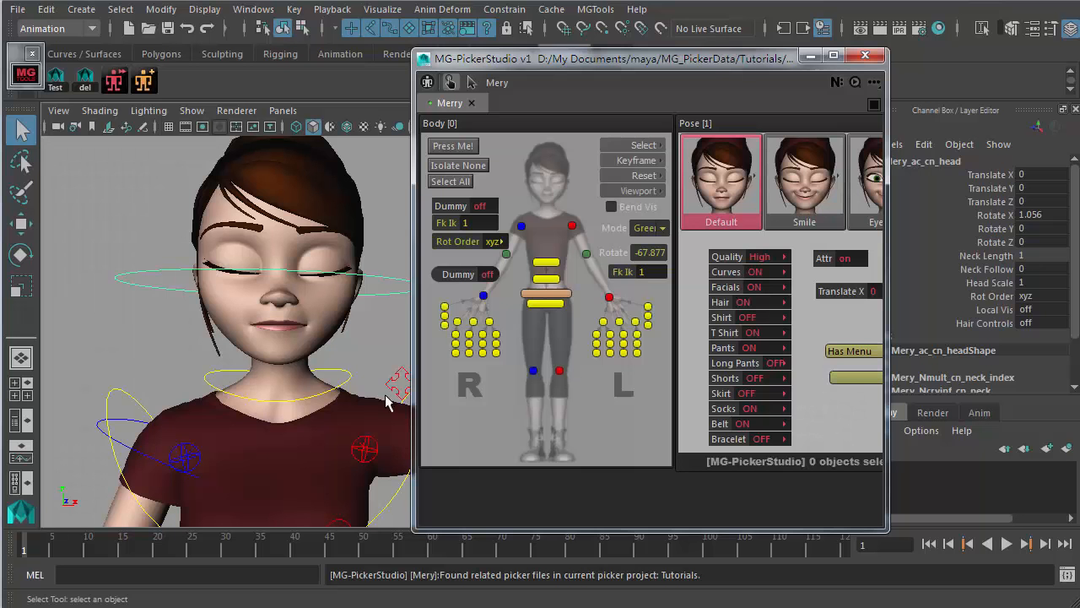
- Switch the picker to designer mode and browse the current picker project directory
key(Tab)
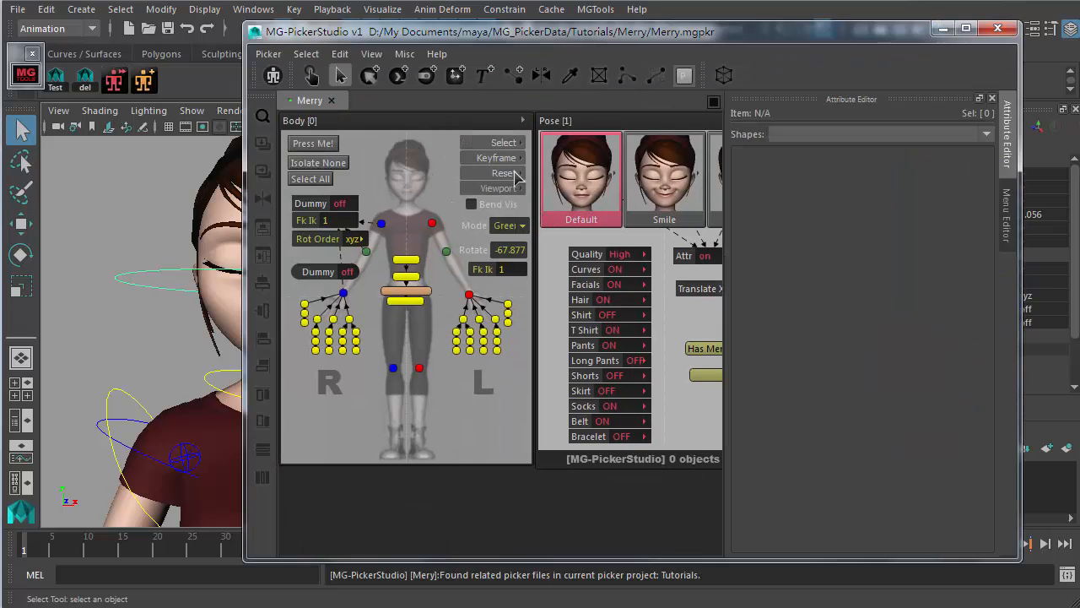
click(272, 56)
mouse_move(344, 257)
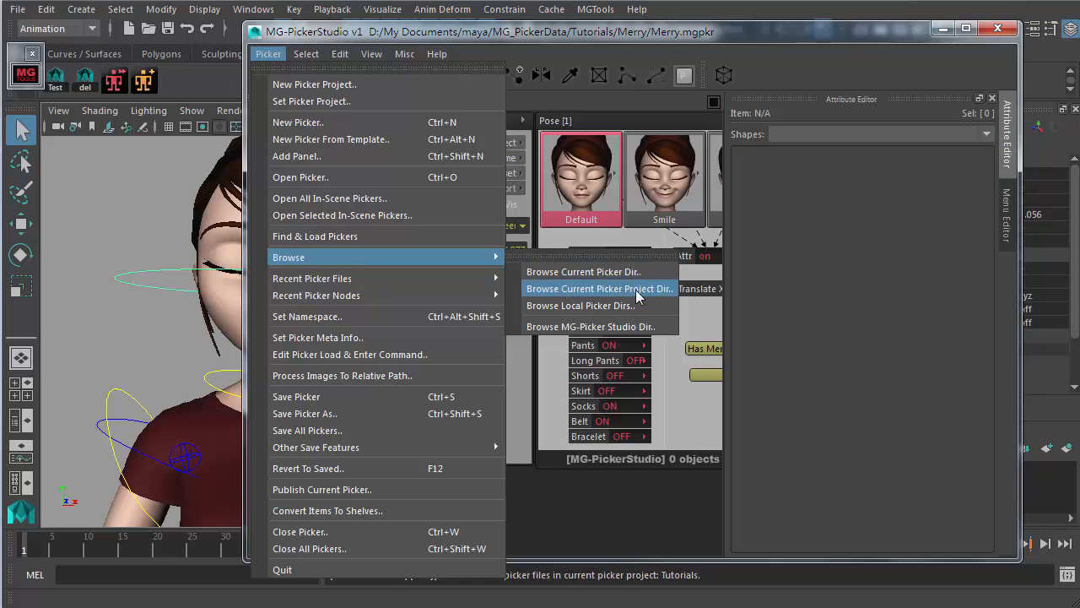
click(667, 290)
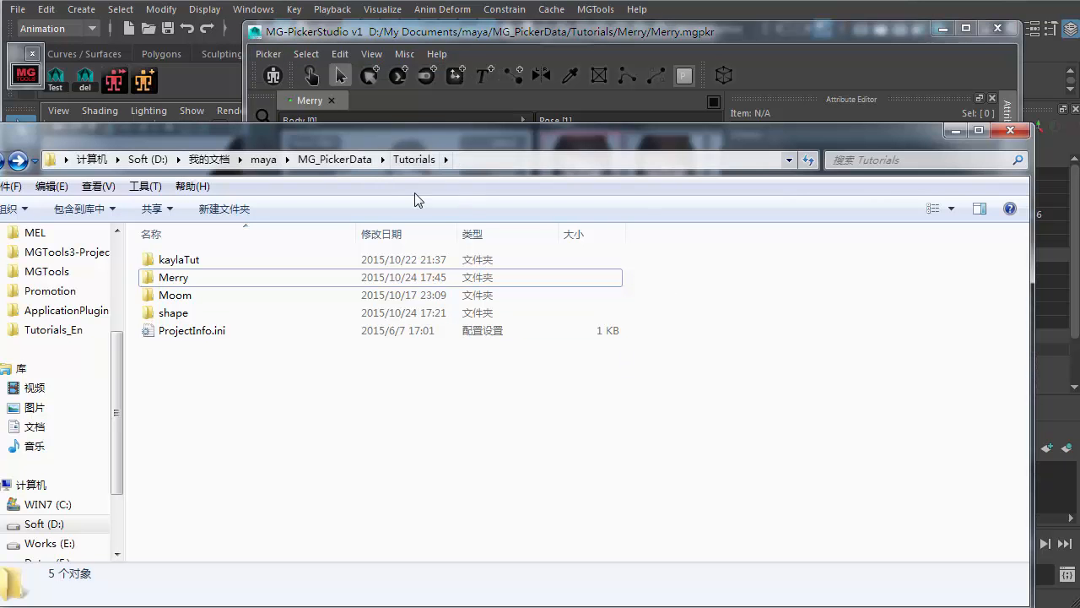
- Examine the Tutorials project folder's path and context options as a place for the picker folder, and minimise its window
click(465, 157)
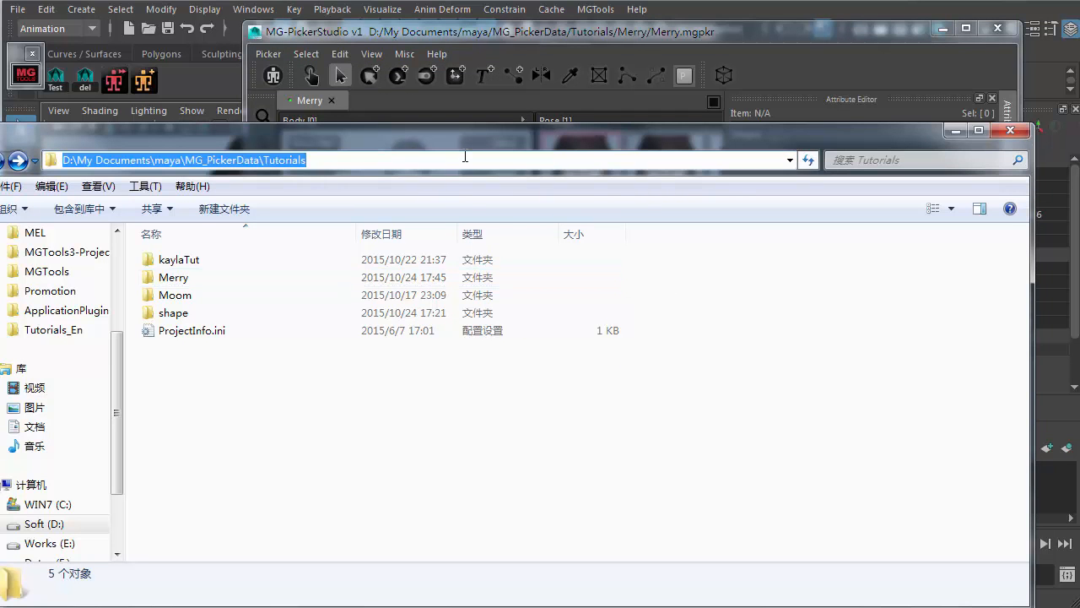
click(385, 380)
right_click(368, 384)
click(292, 403)
right_click(338, 389)
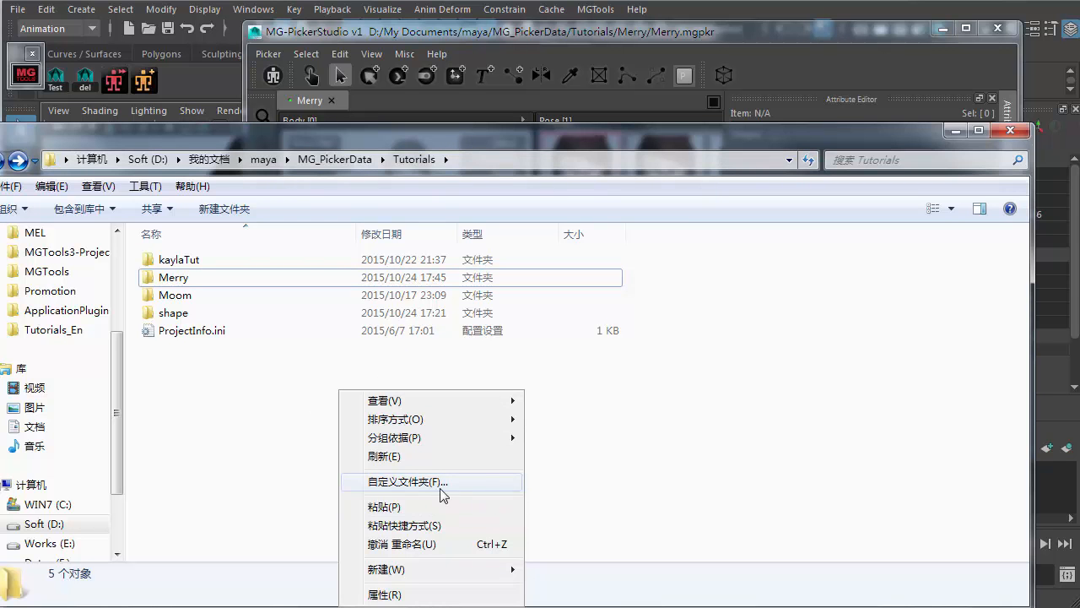
click(779, 418)
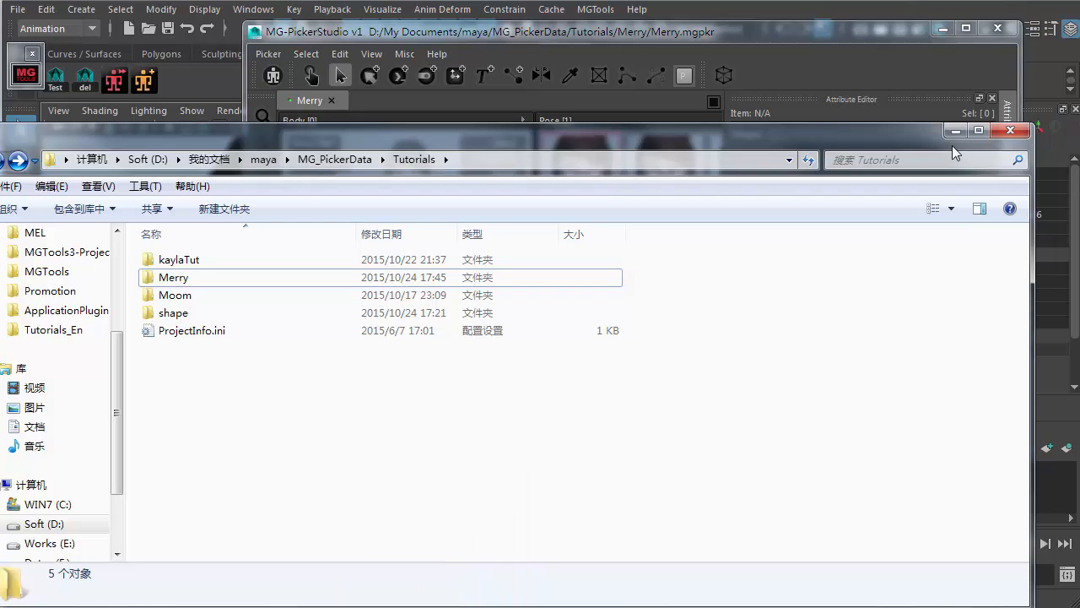
click(326, 158)
click(801, 406)
click(956, 130)
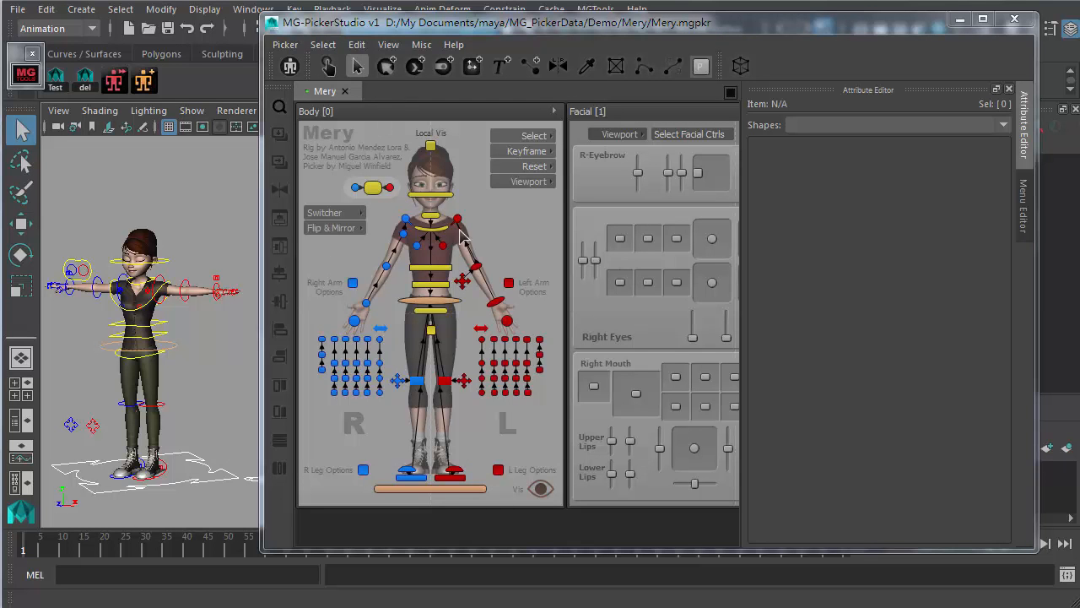
- Select the character's head control in the viewport and save the Mery picker to the current scene's pickers folder
click(163, 259)
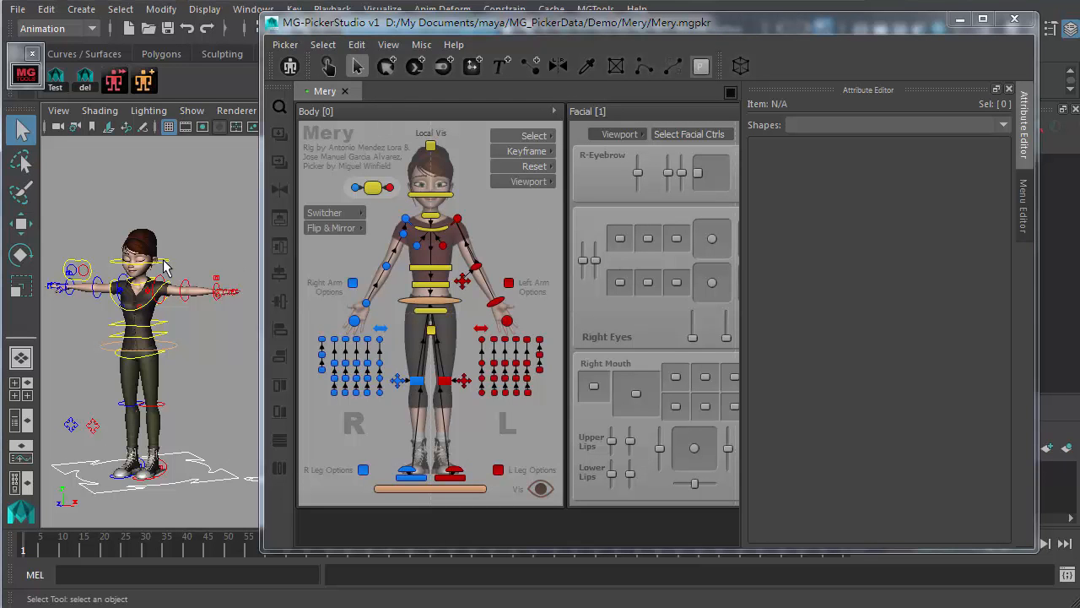
click(209, 244)
click(163, 268)
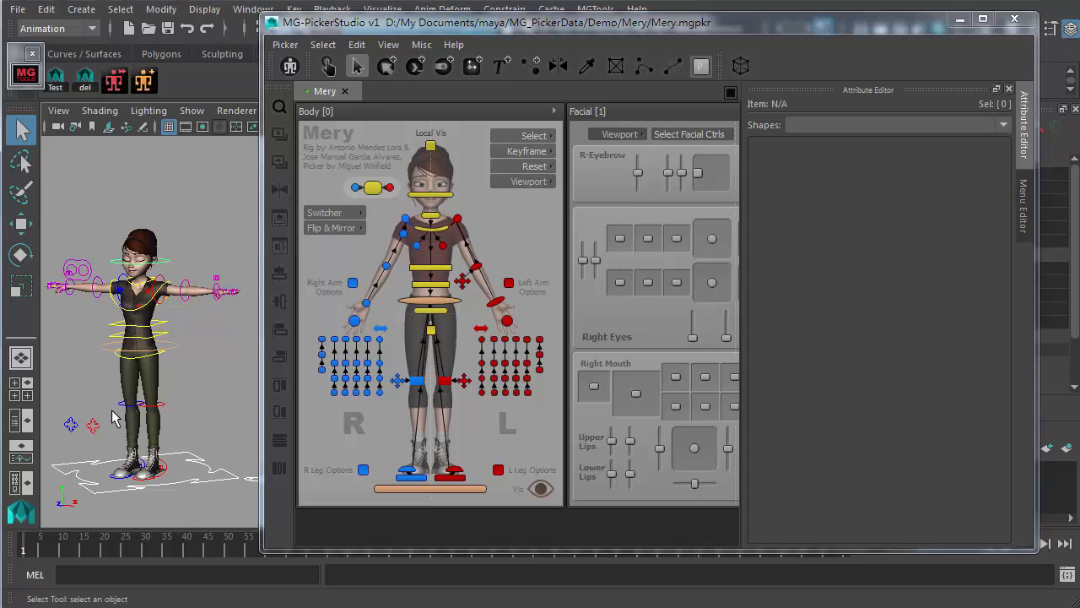
click(286, 44)
mouse_move(377, 438)
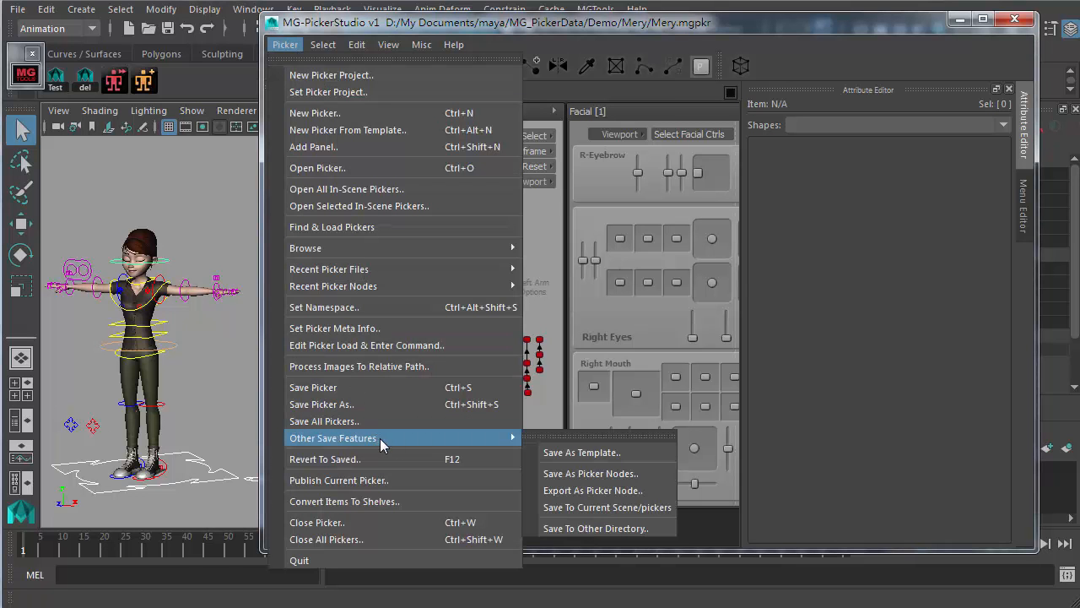
click(634, 506)
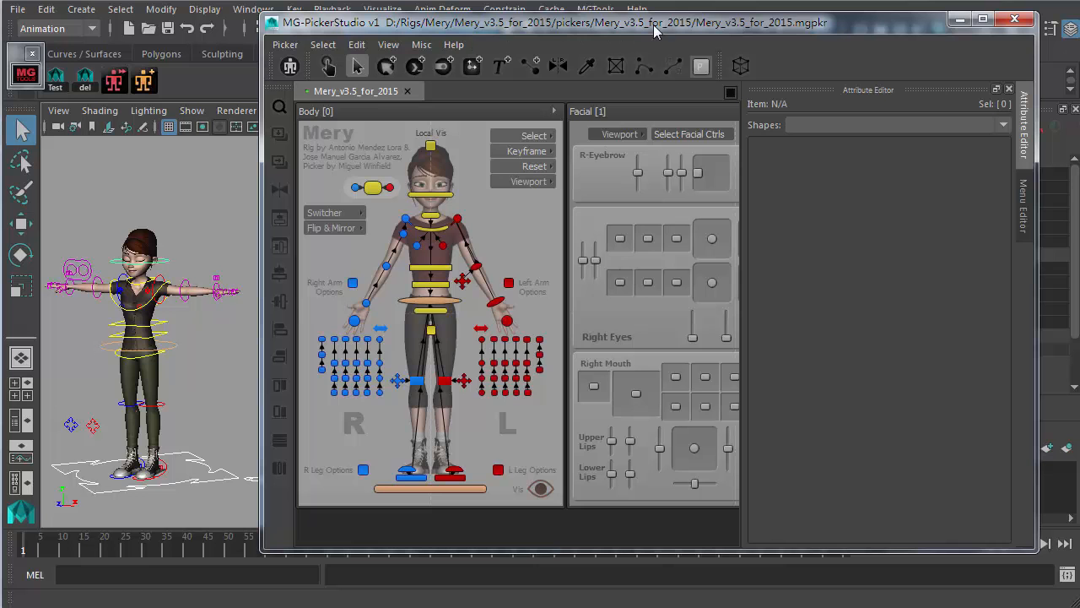
- Open the current scene directory with MGTools and reposition its folder window
click(25, 75)
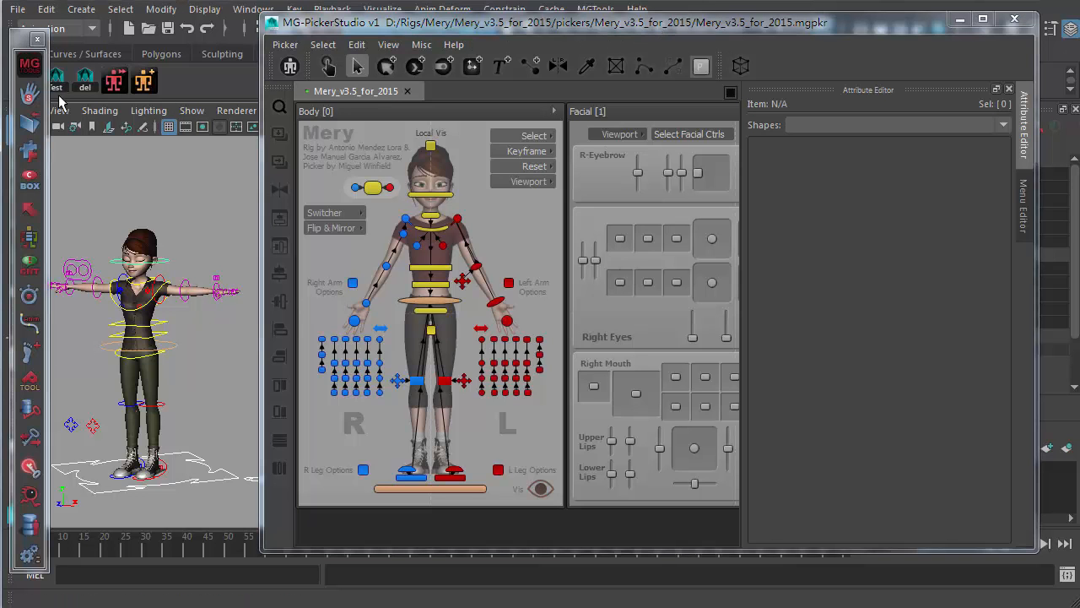
click(28, 124)
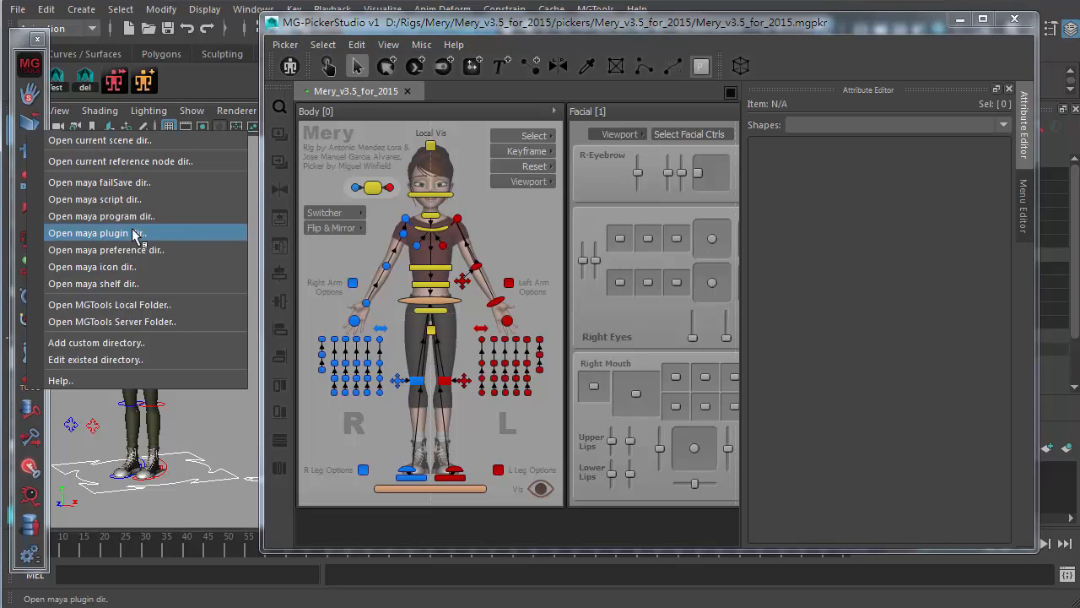
click(146, 142)
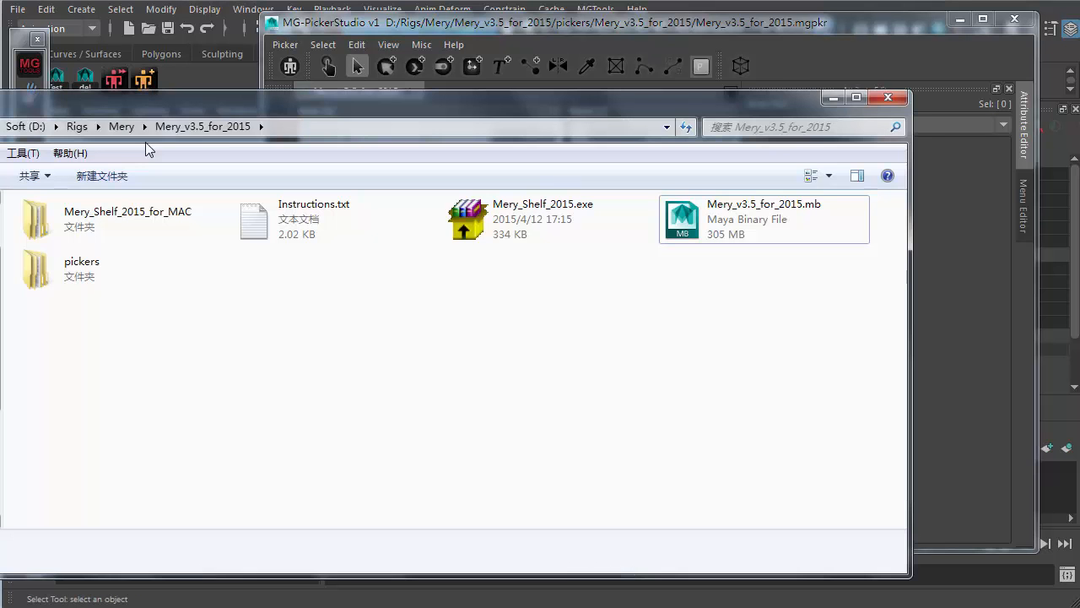
drag(366, 108, 439, 121)
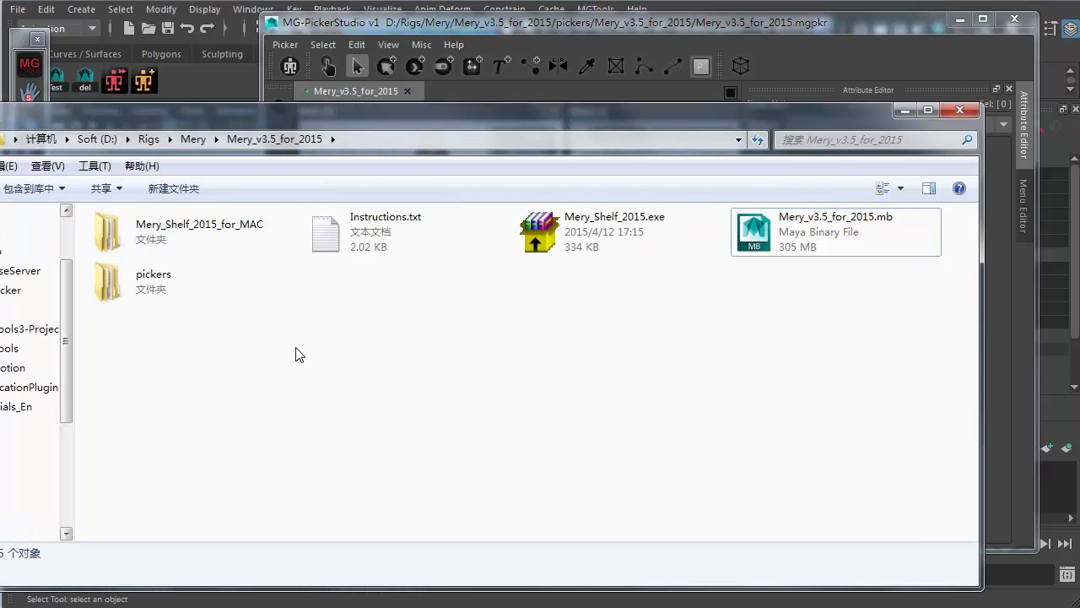
- Examine the Mery_v3.5_for_2015.mb scene file and the Mery_v3.5_for_2015 subfolder inside the adjacent pickers folder
click(844, 215)
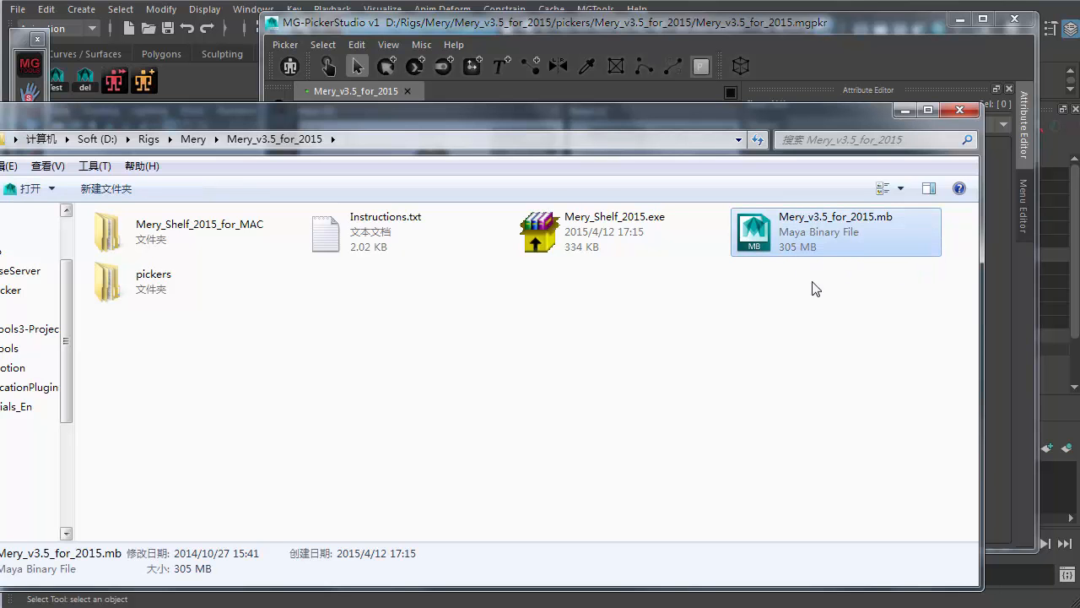
click(142, 294)
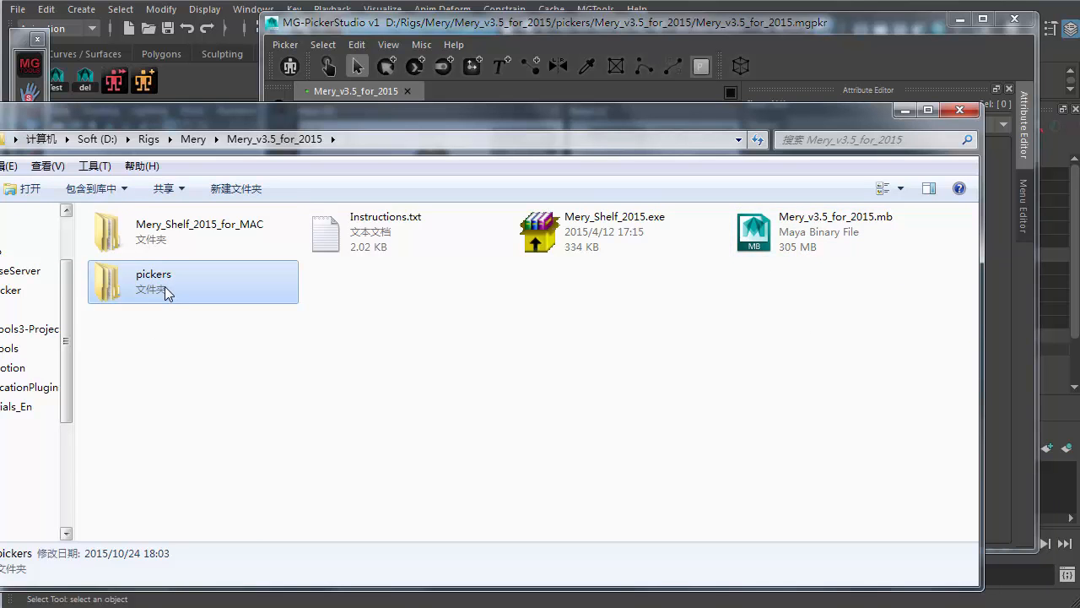
double_click(144, 292)
click(217, 239)
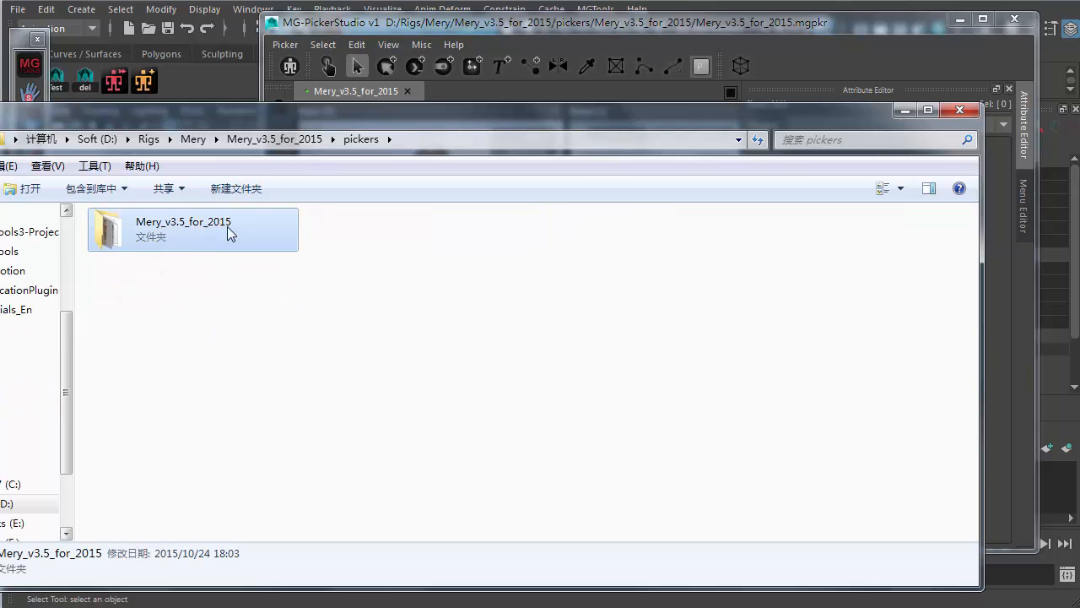
click(287, 140)
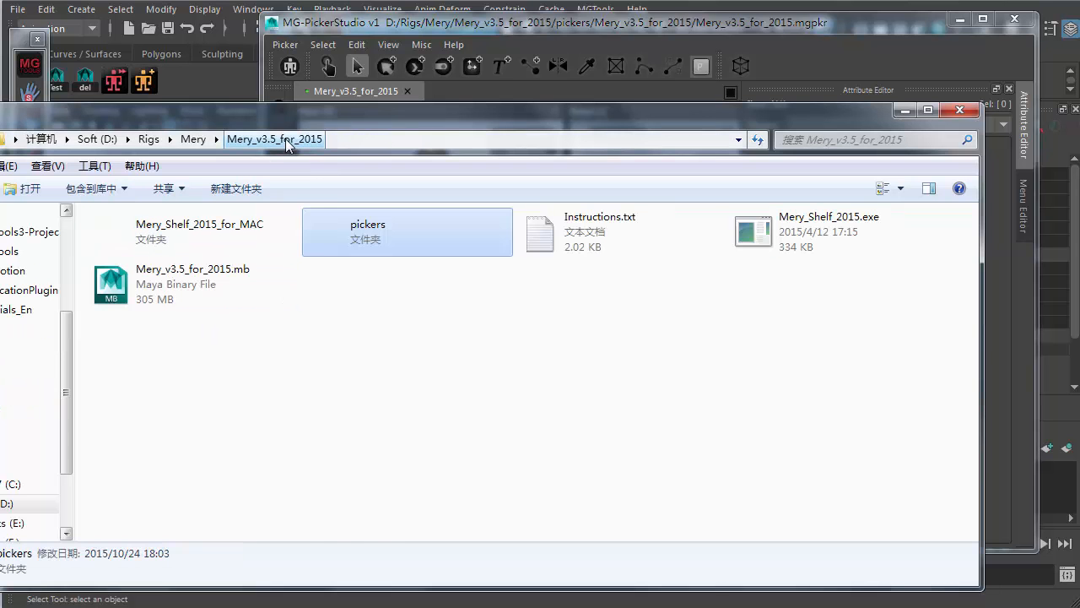
click(858, 224)
click(203, 271)
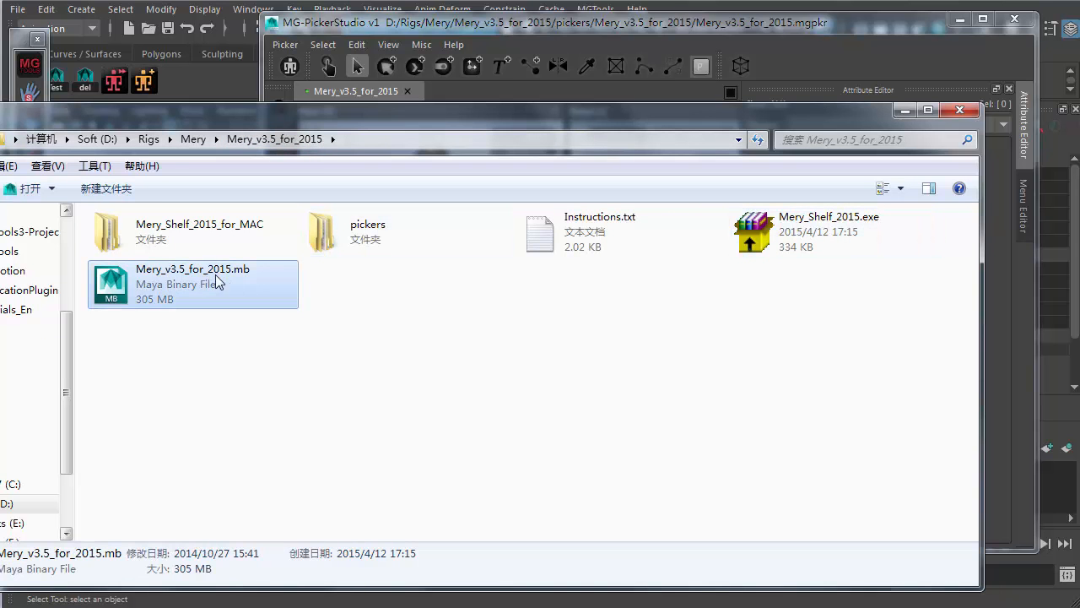
click(225, 274)
- Open the pickers\Mery_v3.5_for_2015 folder and highlight its Body_PkrImage.bmp and Mery_v3.5_for_2015.mgpkr files
click(374, 308)
double_click(380, 243)
double_click(193, 241)
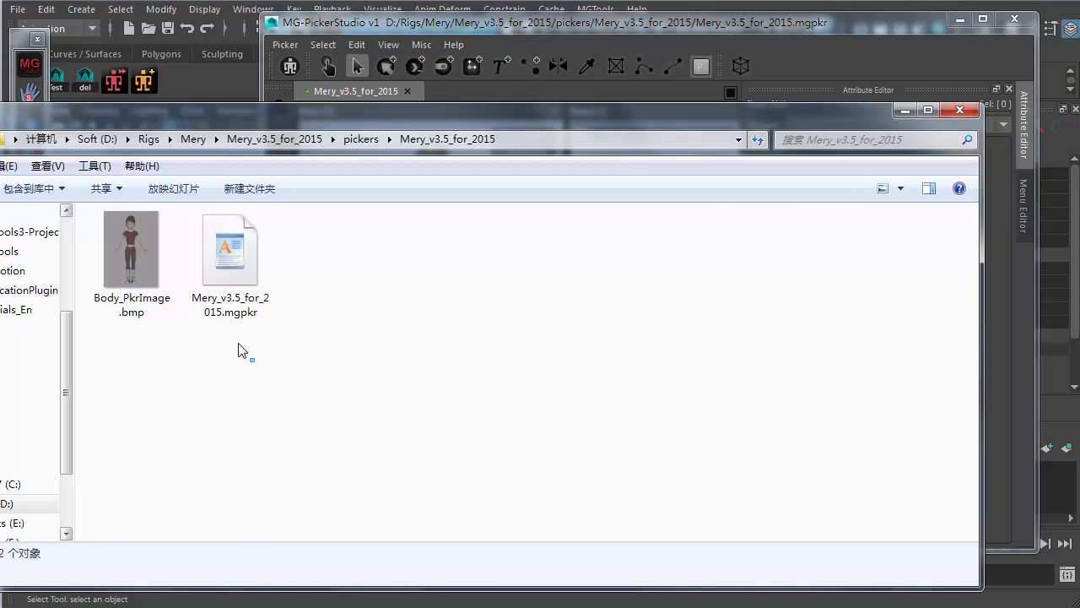
drag(256, 363, 120, 250)
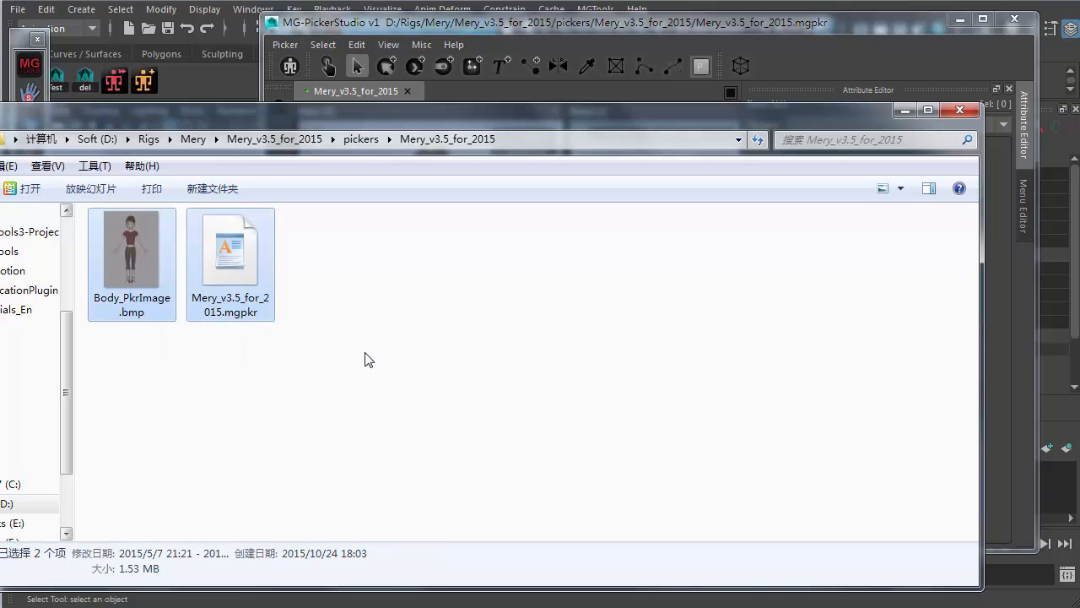
click(468, 374)
- Return to the scene folder and highlight the pickers folder together with Mery_v3.5_for_2015.mb as the files to distribute
click(361, 139)
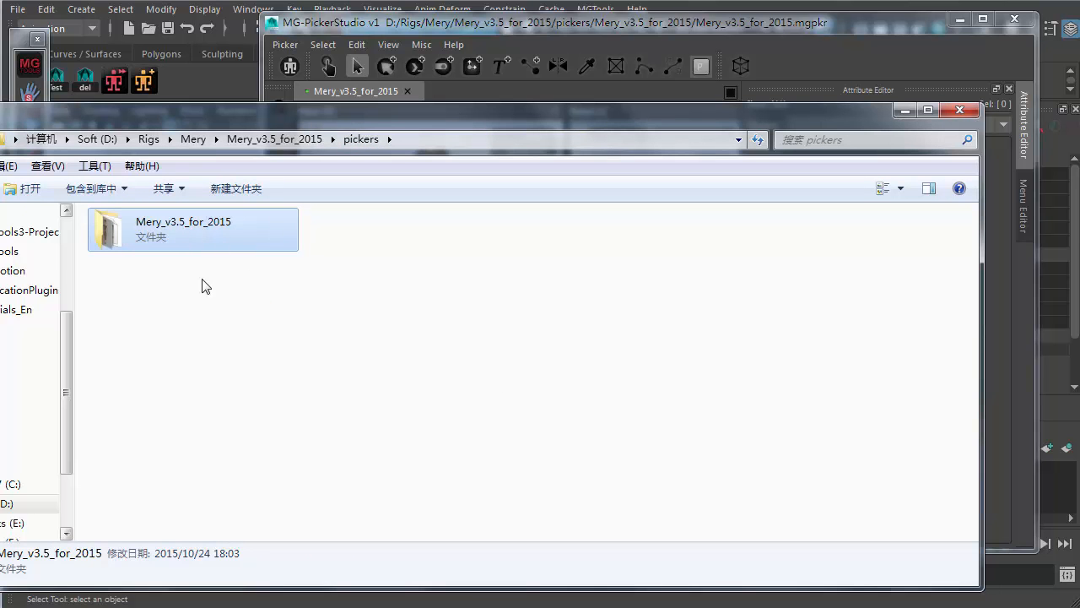
click(284, 142)
click(219, 289)
click(353, 330)
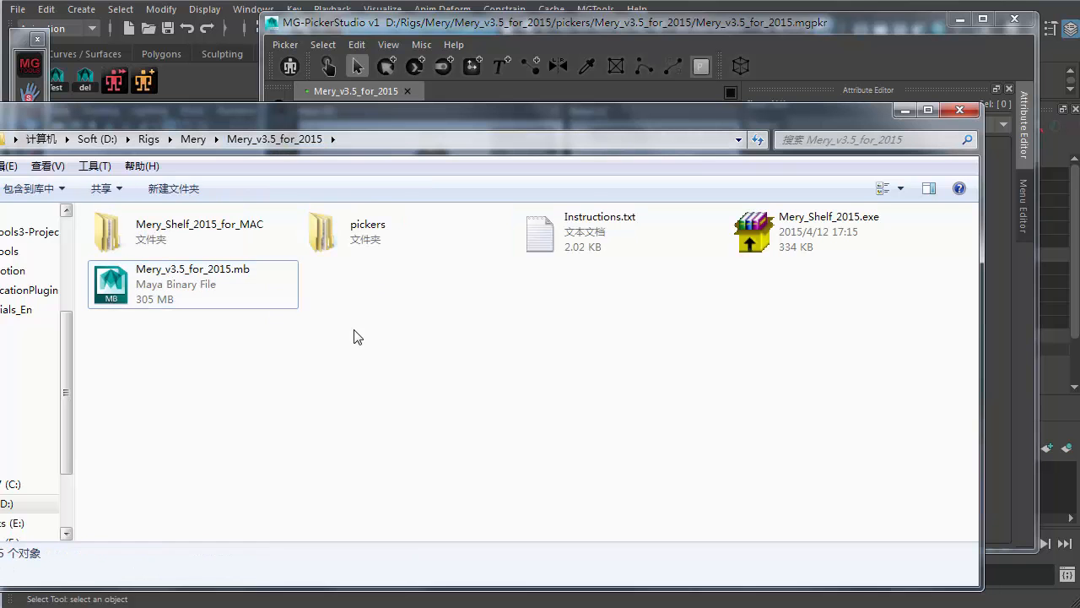
click(363, 241)
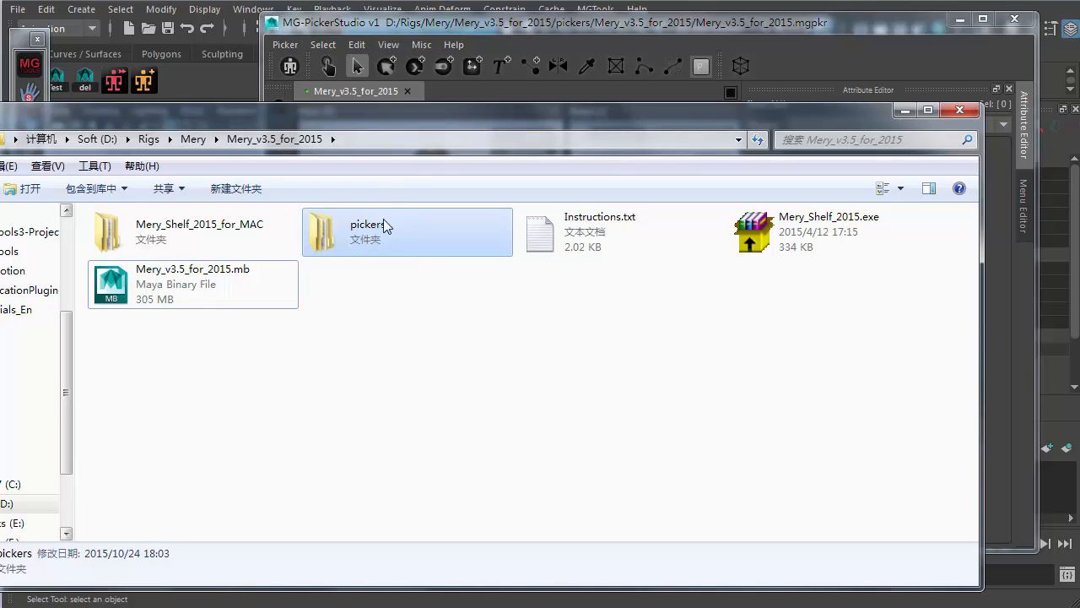
ctrl+drag(337, 340, 179, 284)
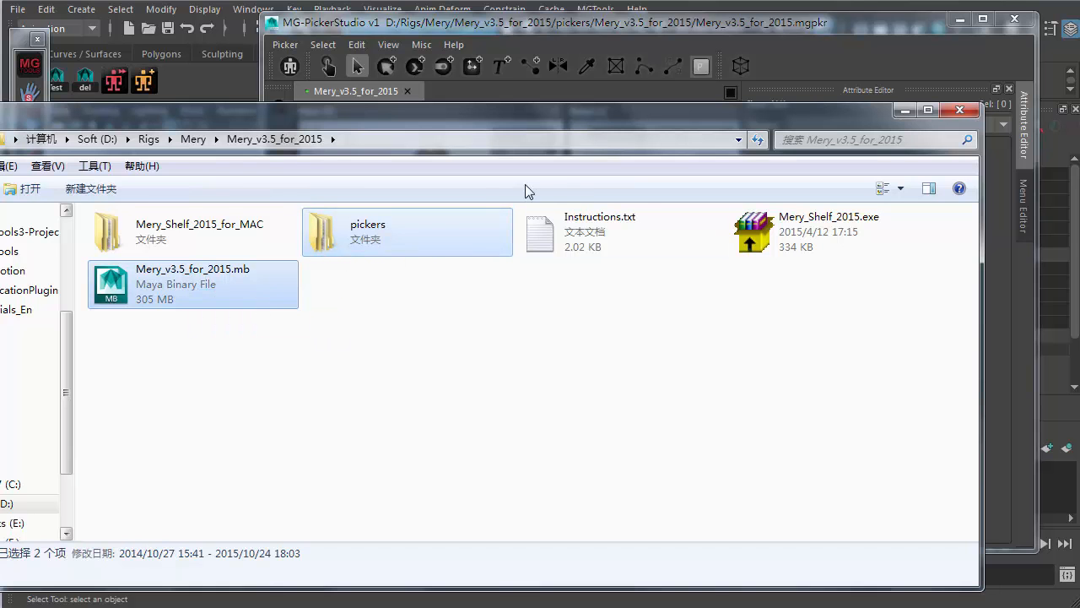
click(460, 332)
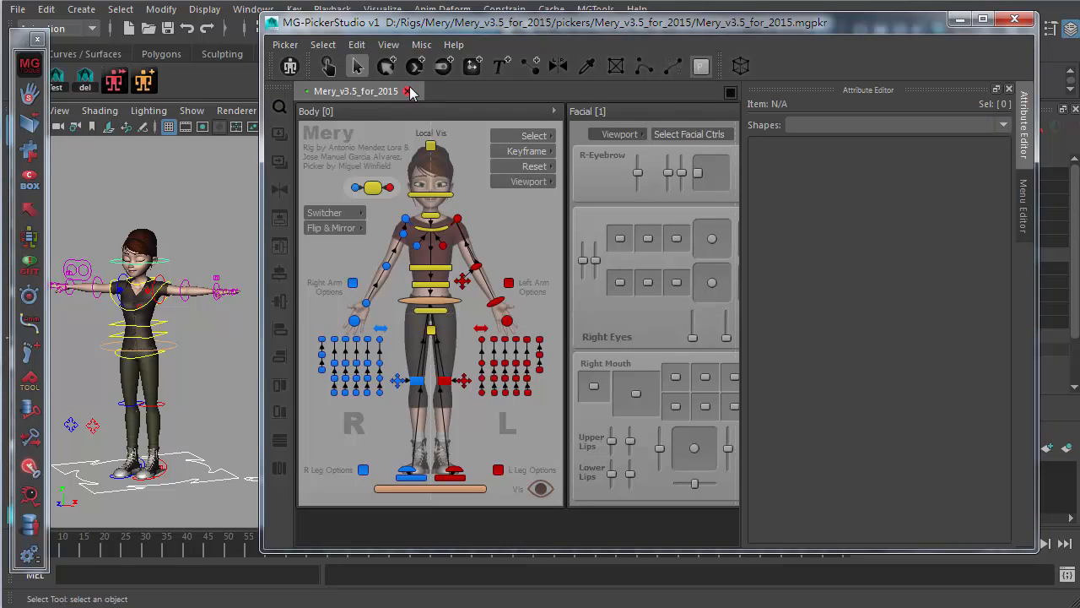
- Close the Mery_v3.5_for_2015 picker and clear the viewport selection
click(408, 91)
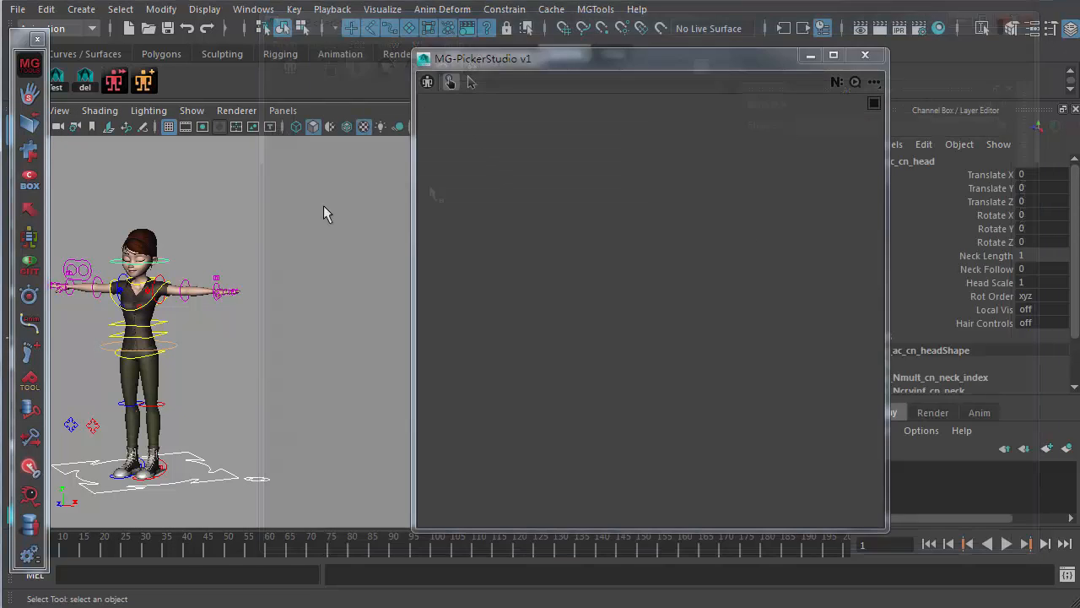
click(324, 206)
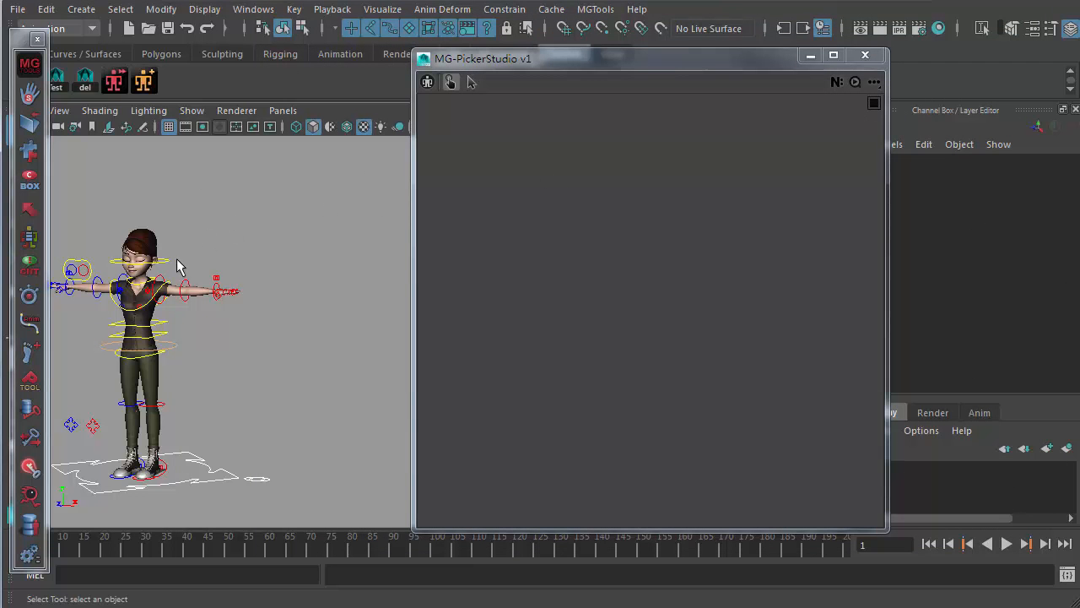
- Start a new scene without saving the current changes and open Mery_ForPicker_2.ma from the default project's scenes folder
click(131, 30)
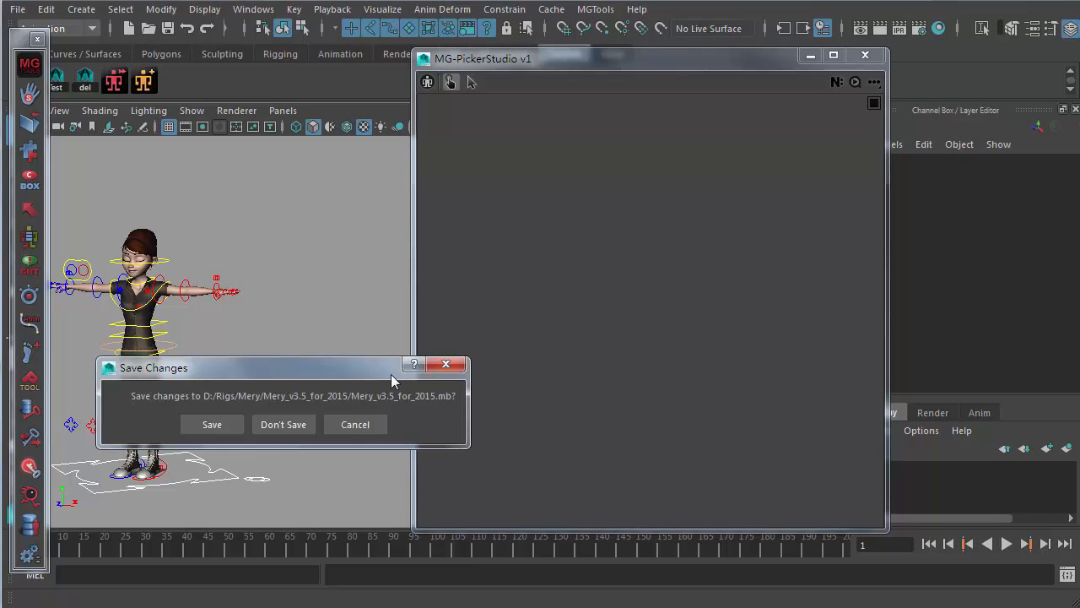
click(297, 423)
click(149, 29)
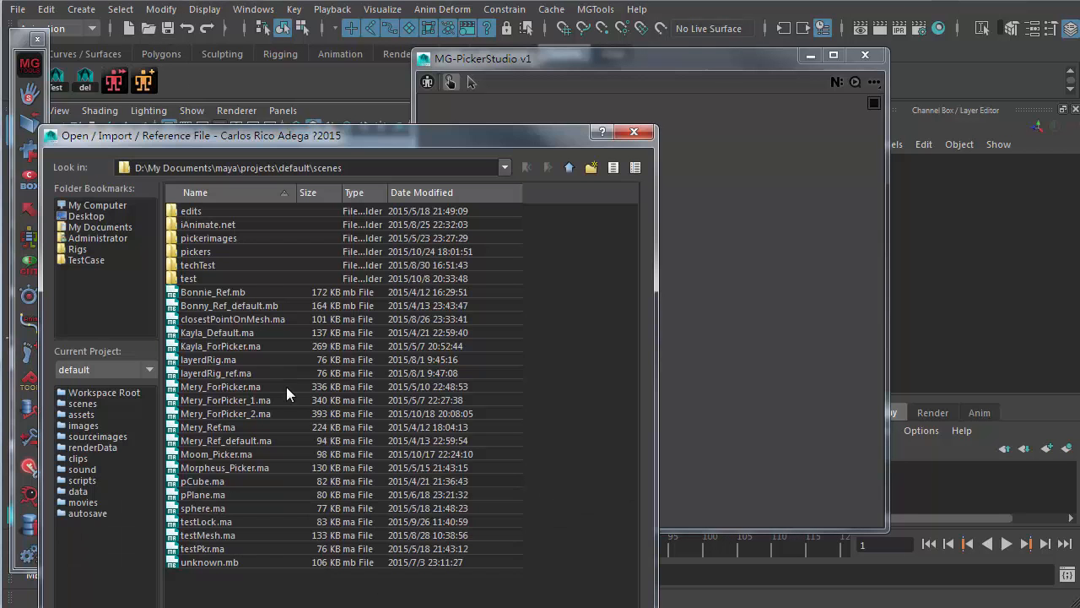
double_click(240, 413)
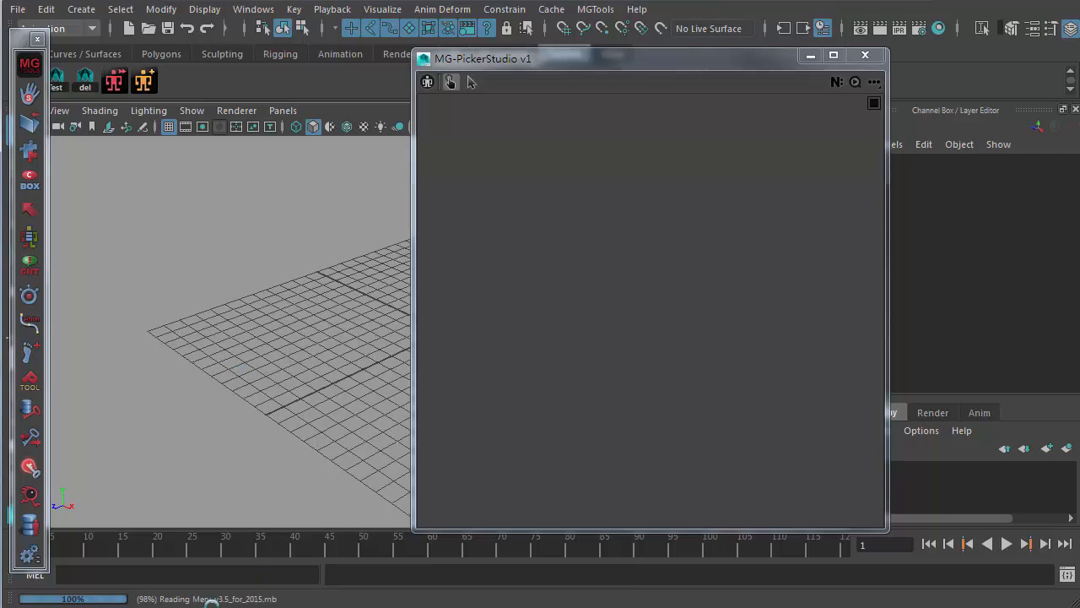
click(109, 488)
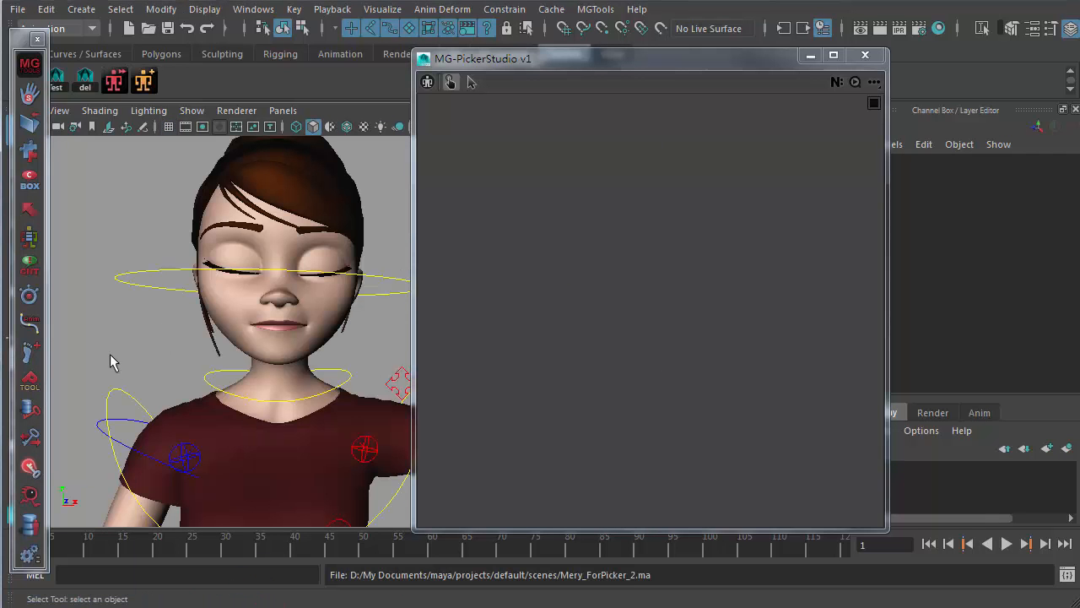
- Select the Mery head control and find and load its related picker into the picker window
click(169, 276)
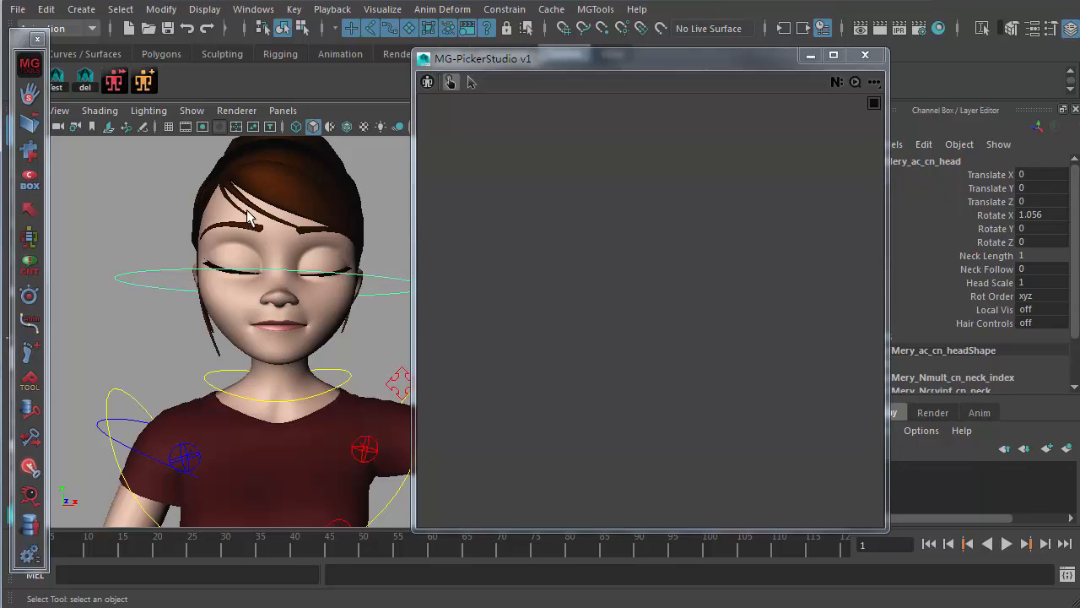
drag(727, 60, 639, 59)
drag(731, 59, 730, 64)
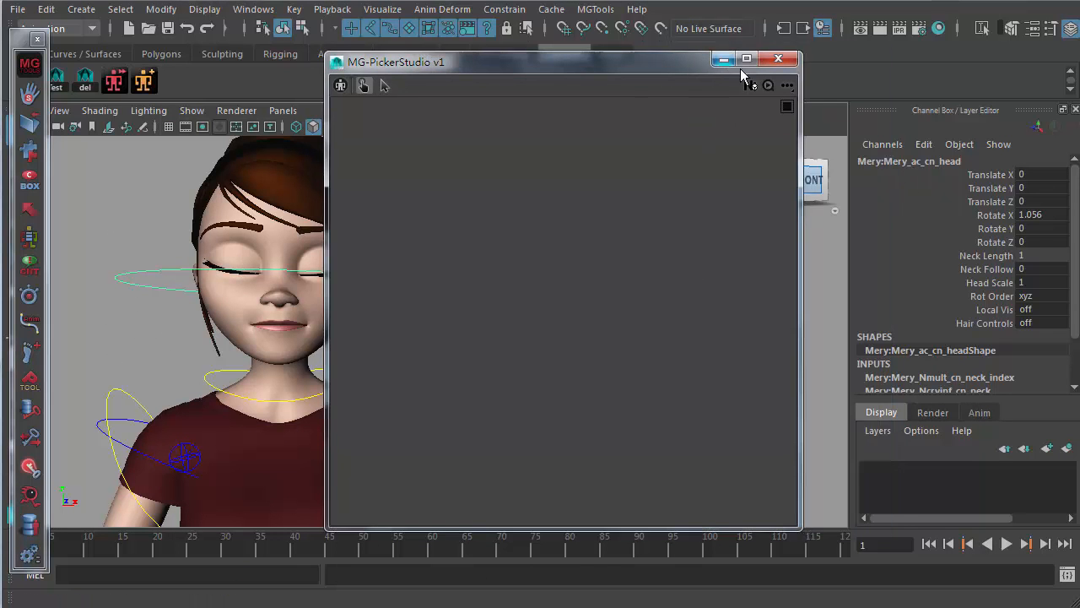
click(768, 86)
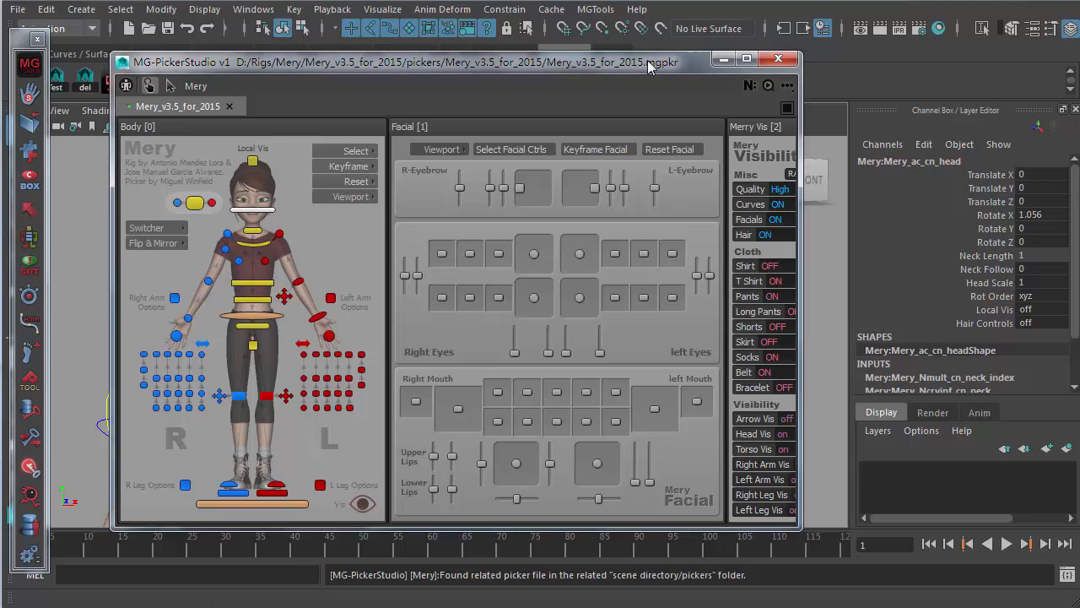
right_click(657, 87)
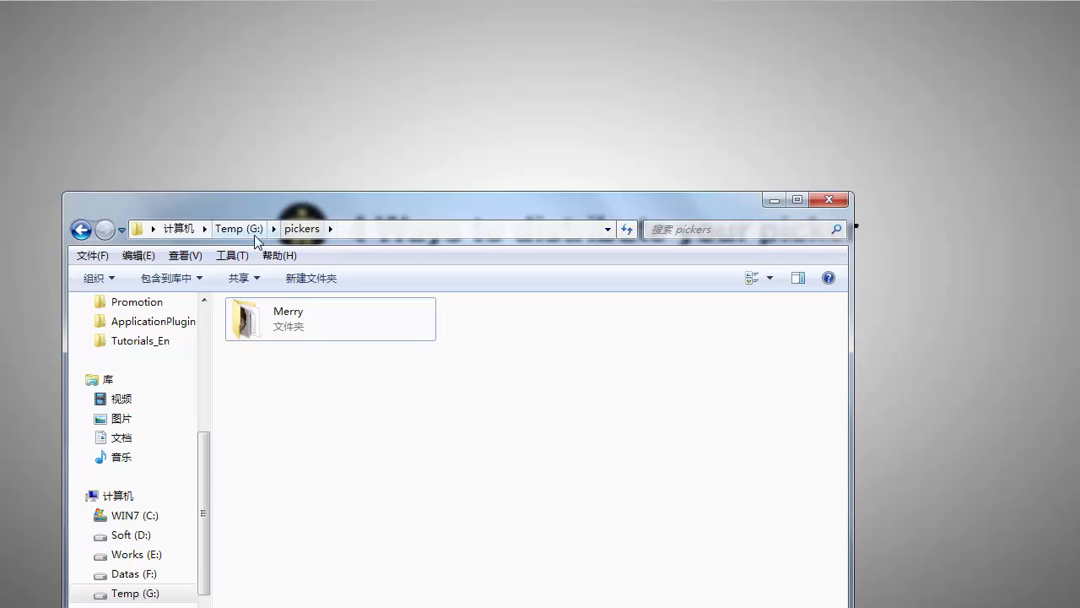
- Switch to Windows Explorer and highlight the path of the G:\pickers folder
click(284, 234)
click(160, 229)
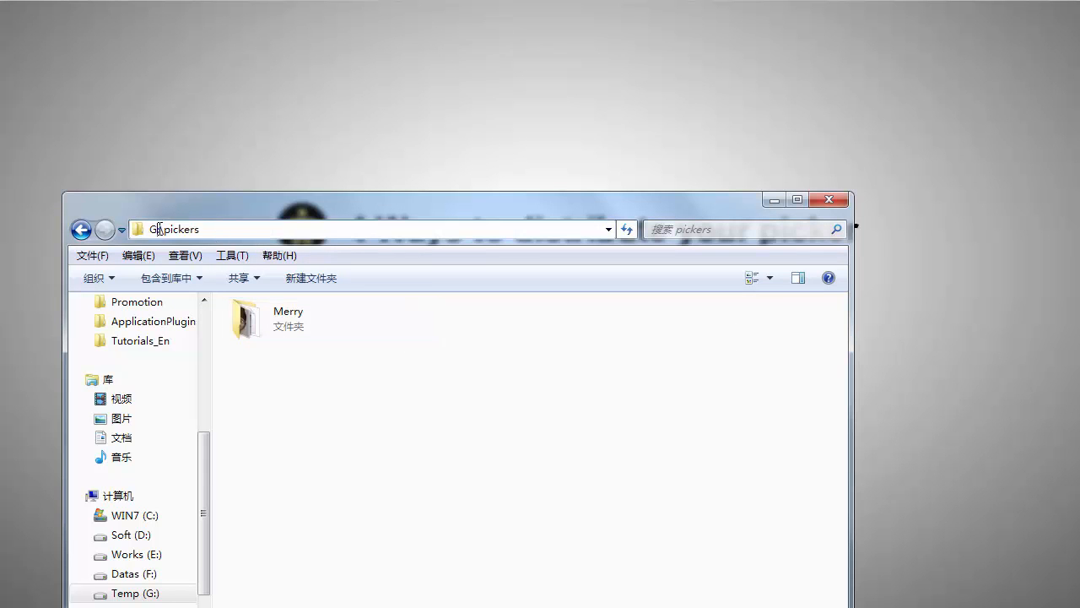
drag(160, 230, 210, 229)
click(219, 228)
click(392, 366)
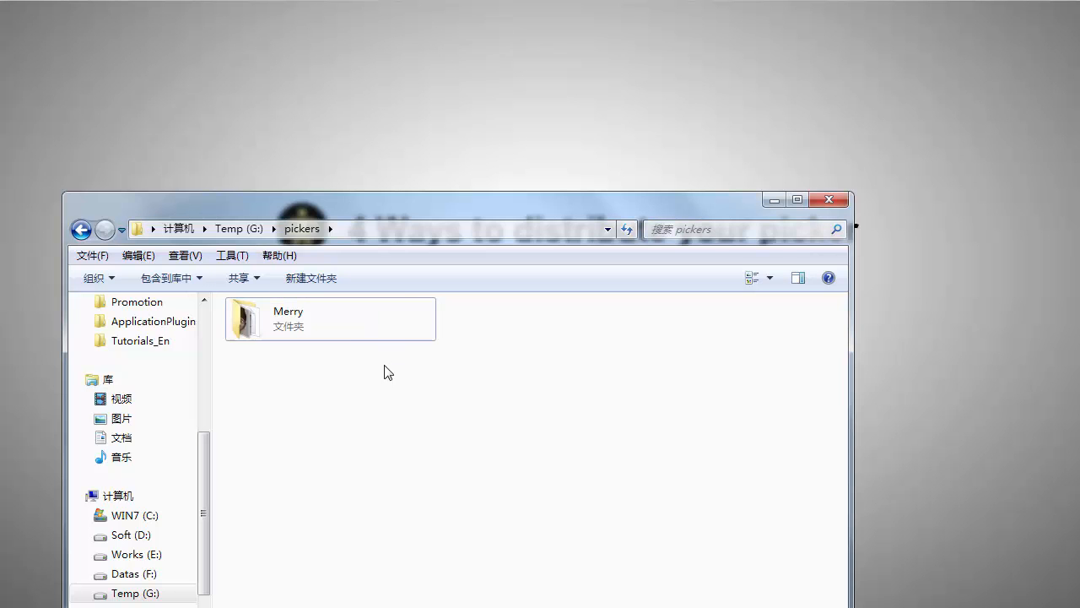
- Examine the Merry folder stored in G:\pickers and minimize the Explorer window
drag(407, 200, 684, 210)
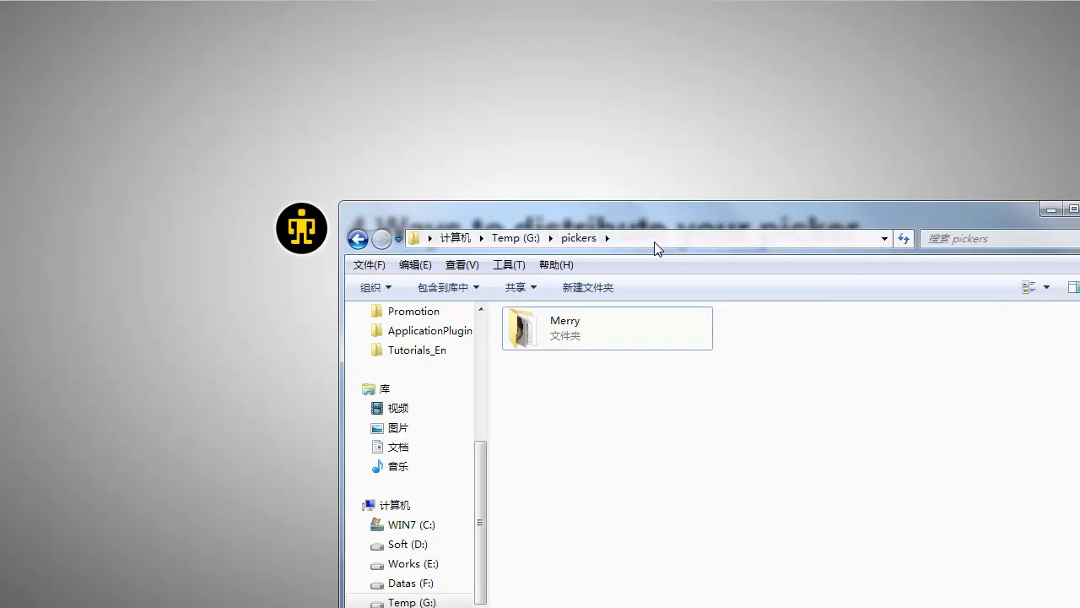
click(636, 396)
drag(737, 216, 519, 186)
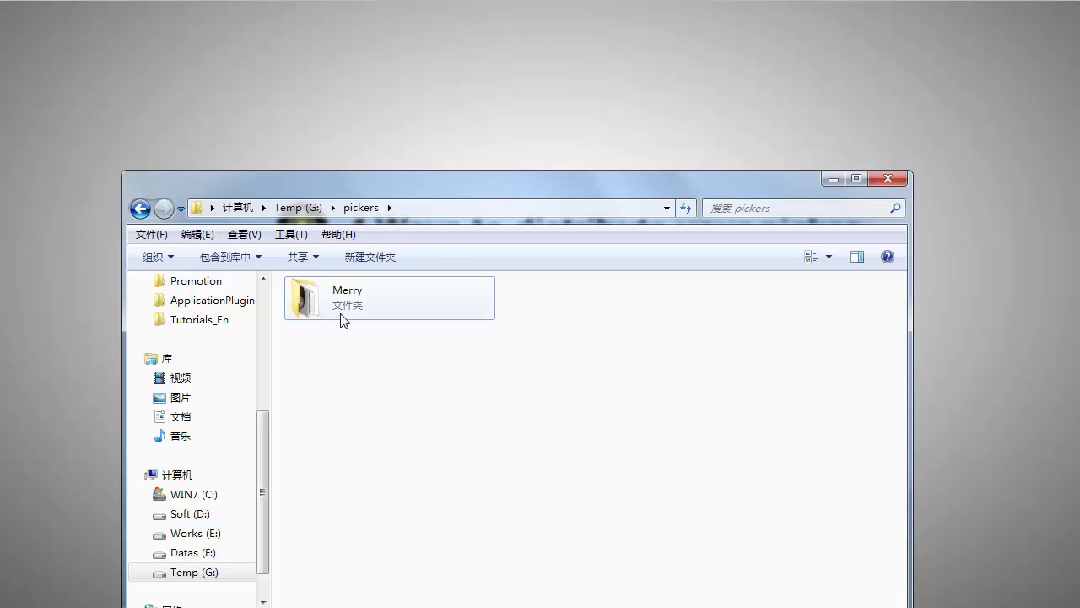
click(393, 282)
click(430, 399)
drag(591, 340, 627, 365)
click(833, 180)
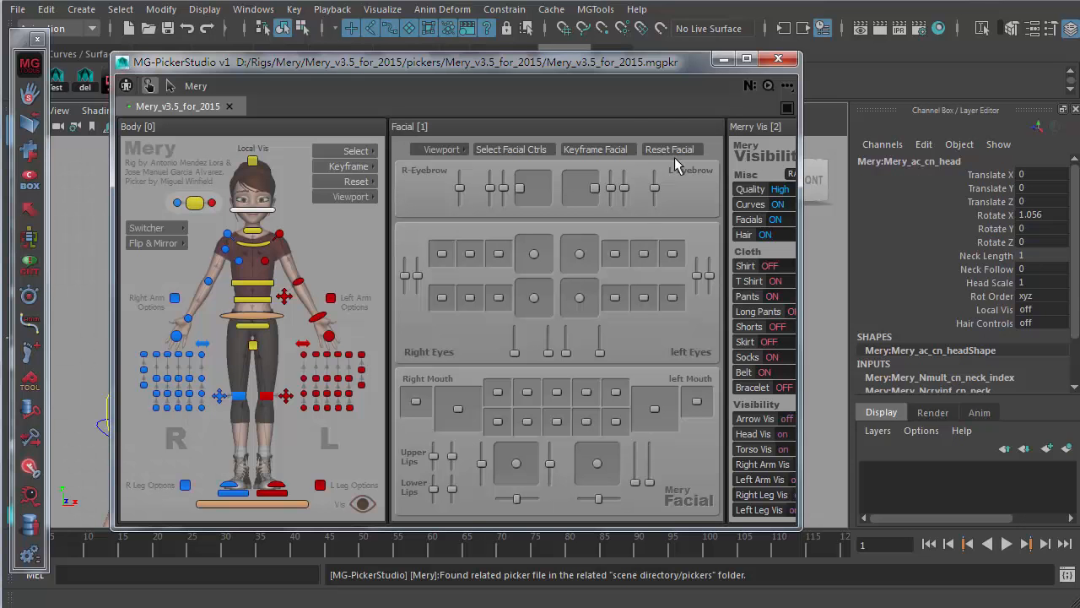
- Narrow the picker window and open the Picker Searching Directories settings in the MG-PickerStudio preferences
drag(798, 144, 538, 145)
click(523, 85)
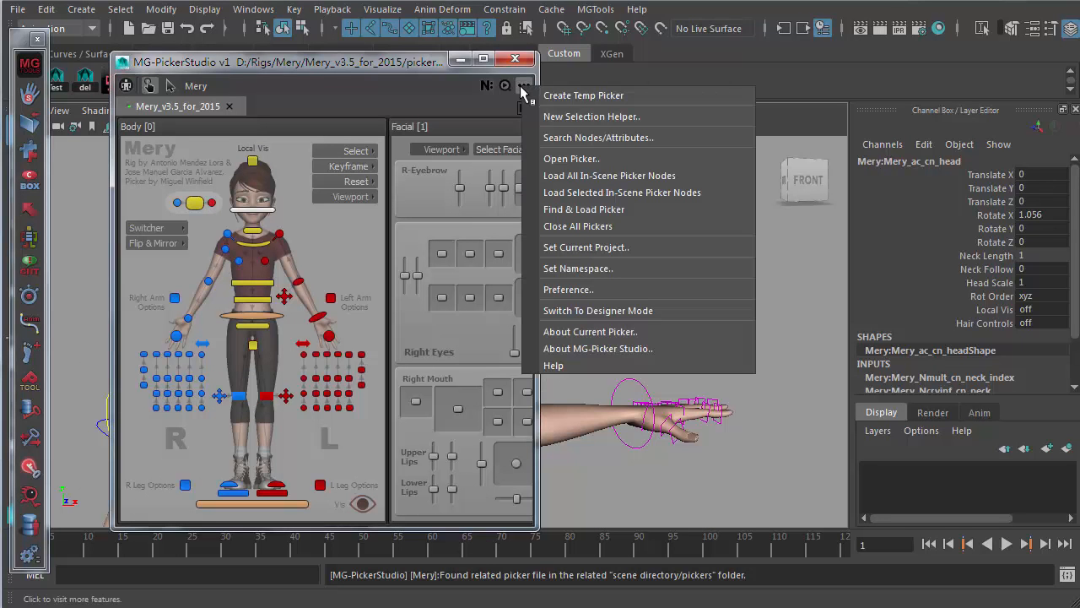
click(528, 88)
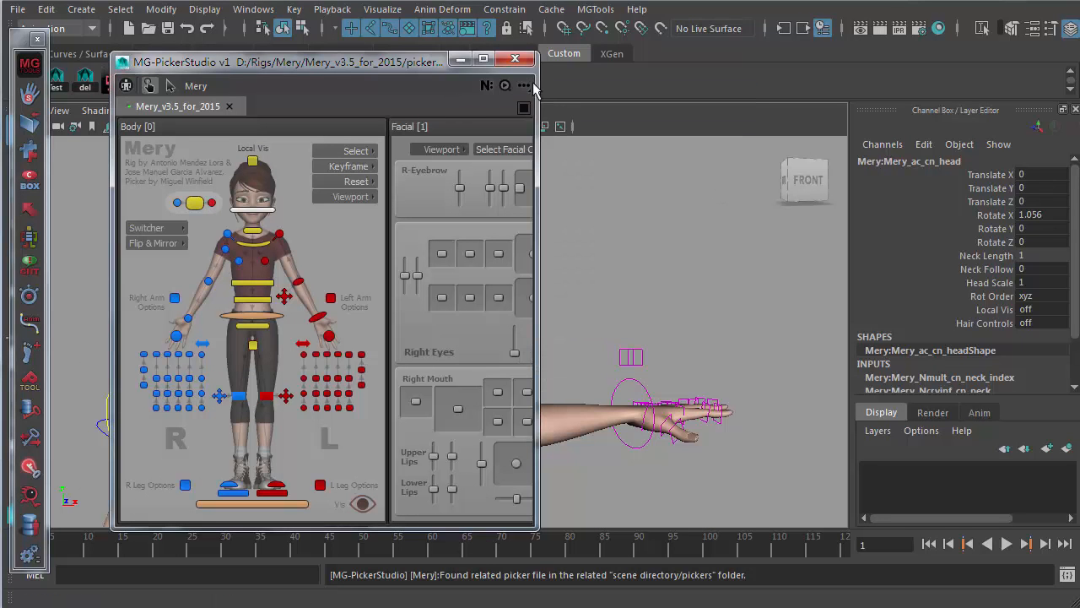
click(524, 86)
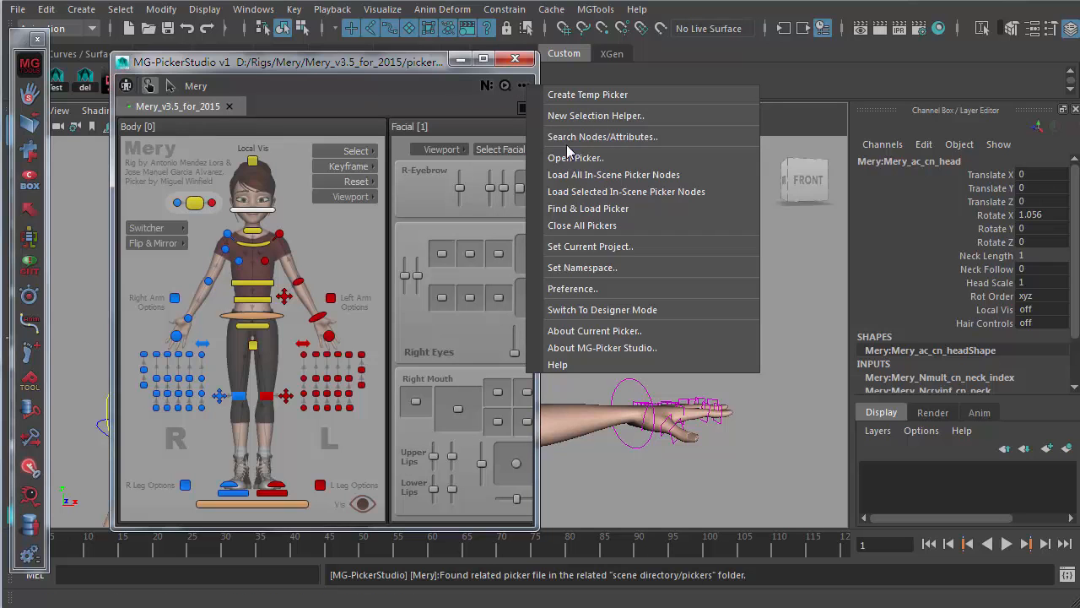
click(595, 291)
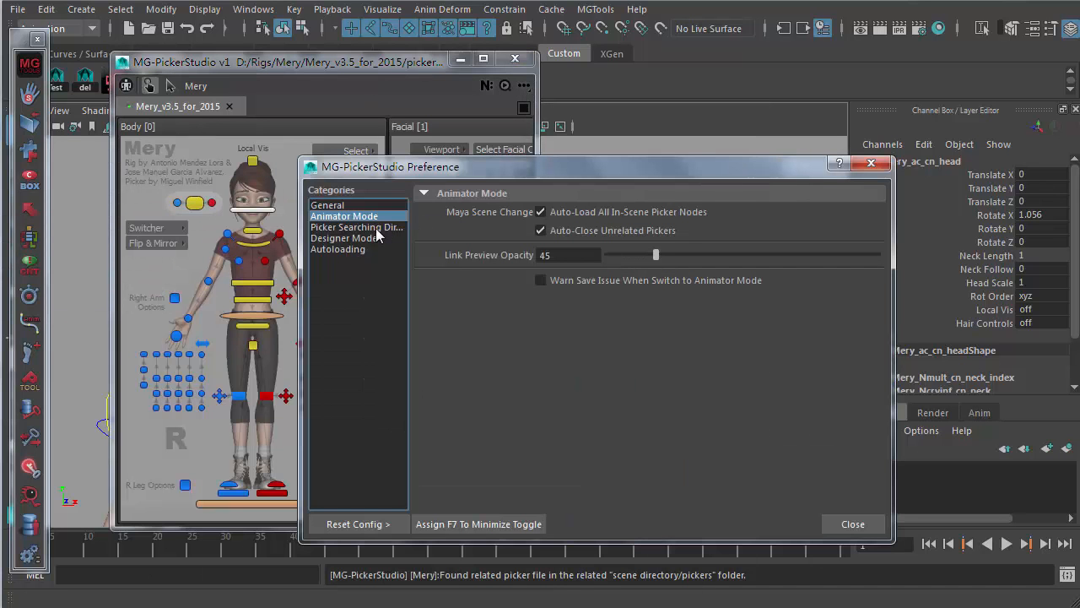
click(343, 228)
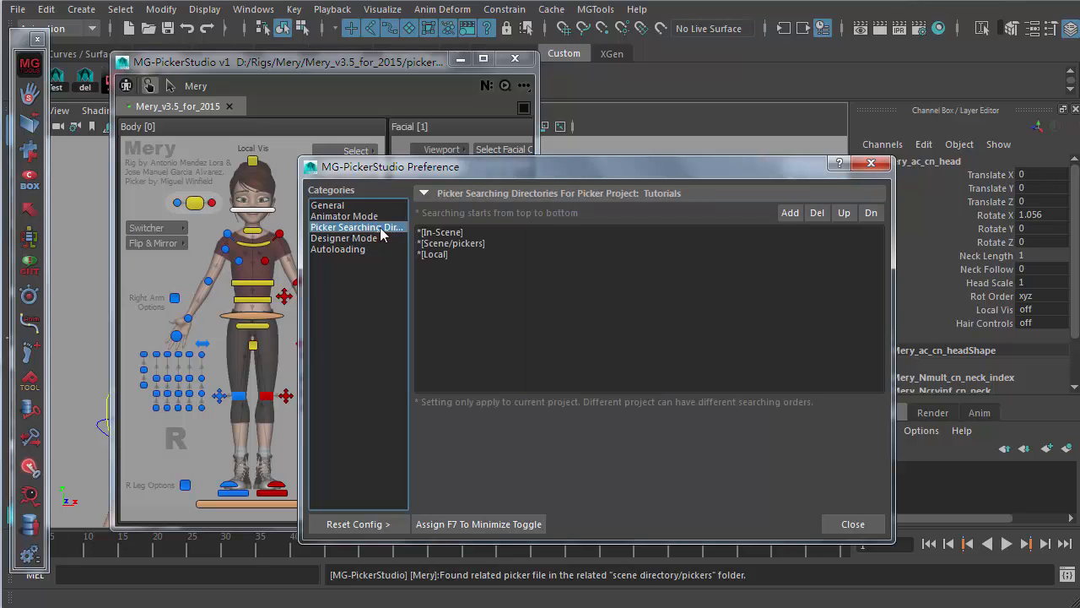
- Examine the In-Scene, Scene/pickers and Local search directories one by one, keeping the picker visible beside the preferences
click(440, 232)
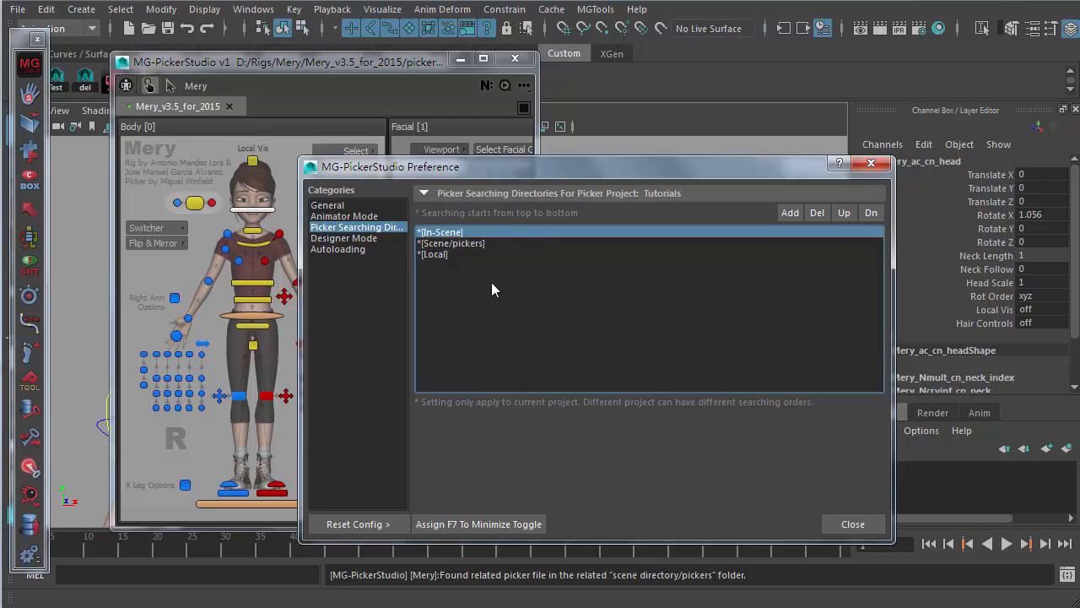
drag(516, 169, 648, 174)
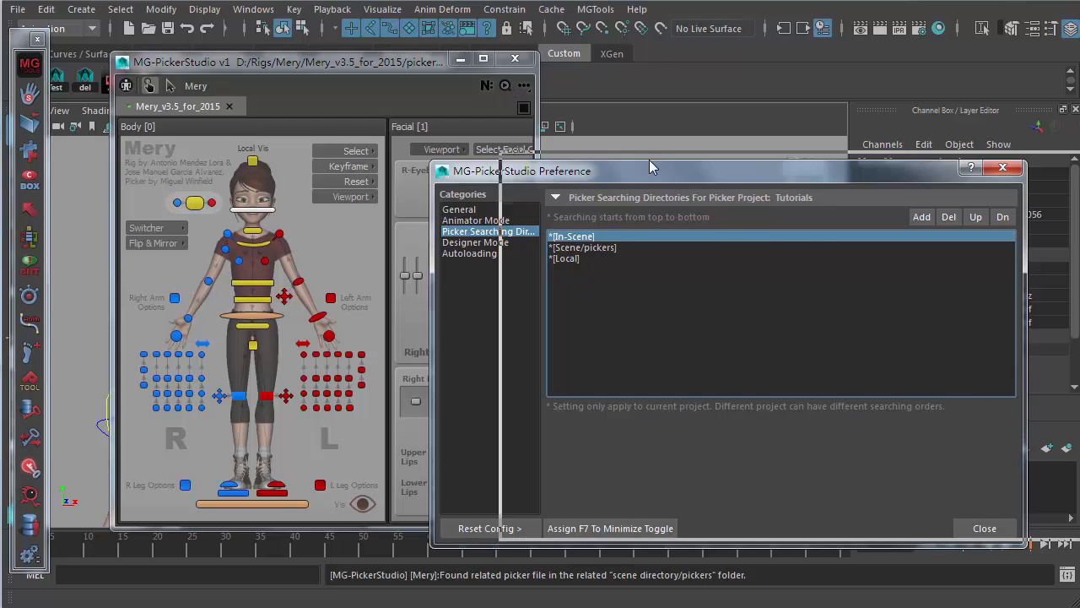
drag(585, 170, 708, 154)
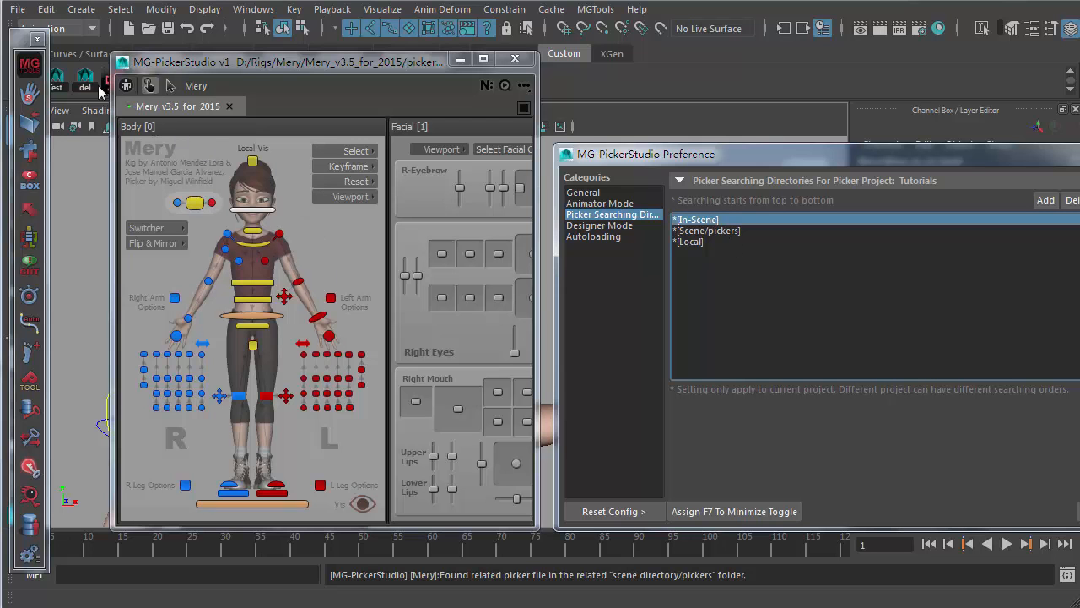
click(696, 231)
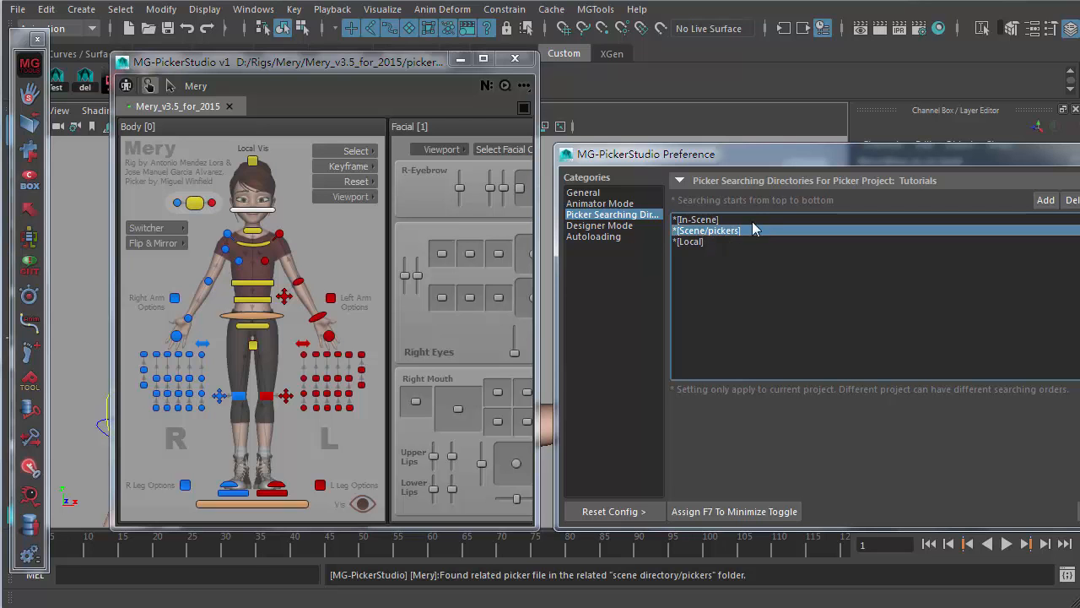
click(701, 241)
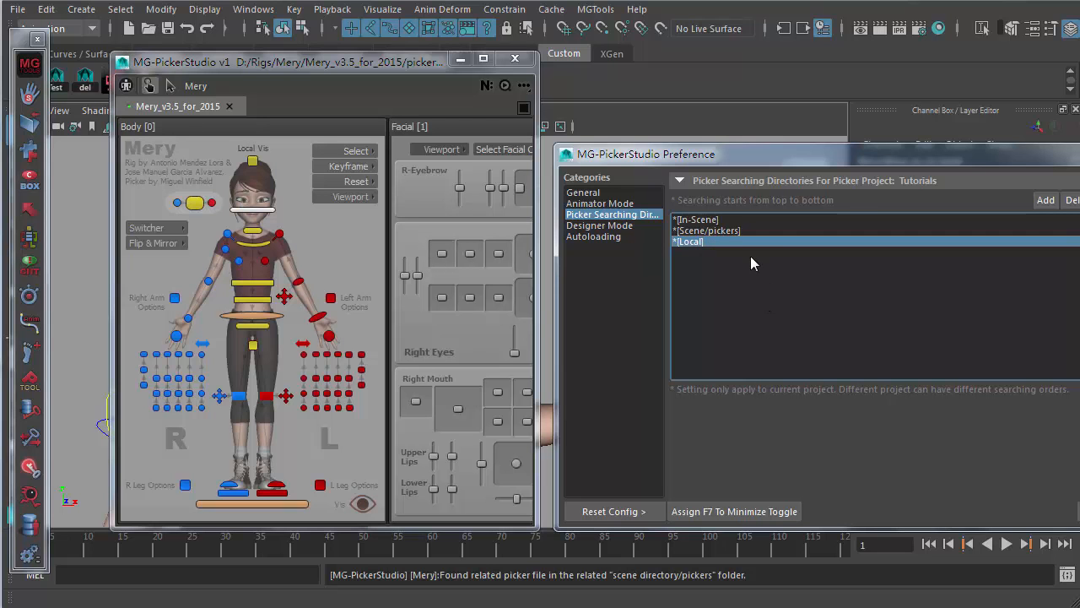
drag(642, 164, 528, 161)
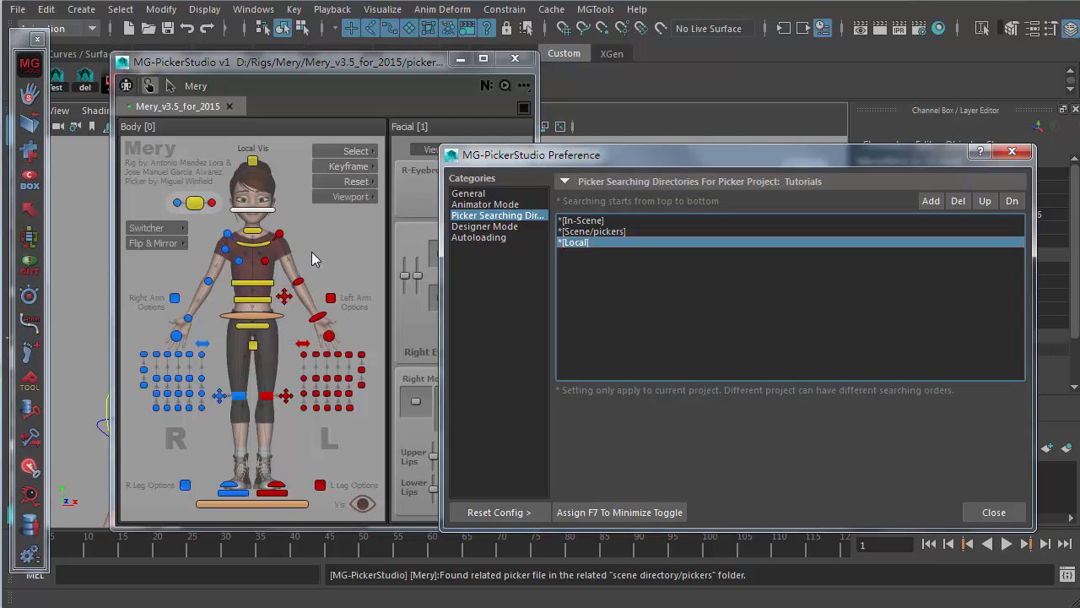
- Add the G:\pickers folder to the picker searching directories of the Tutorials project
click(928, 200)
drag(501, 133, 608, 111)
click(215, 186)
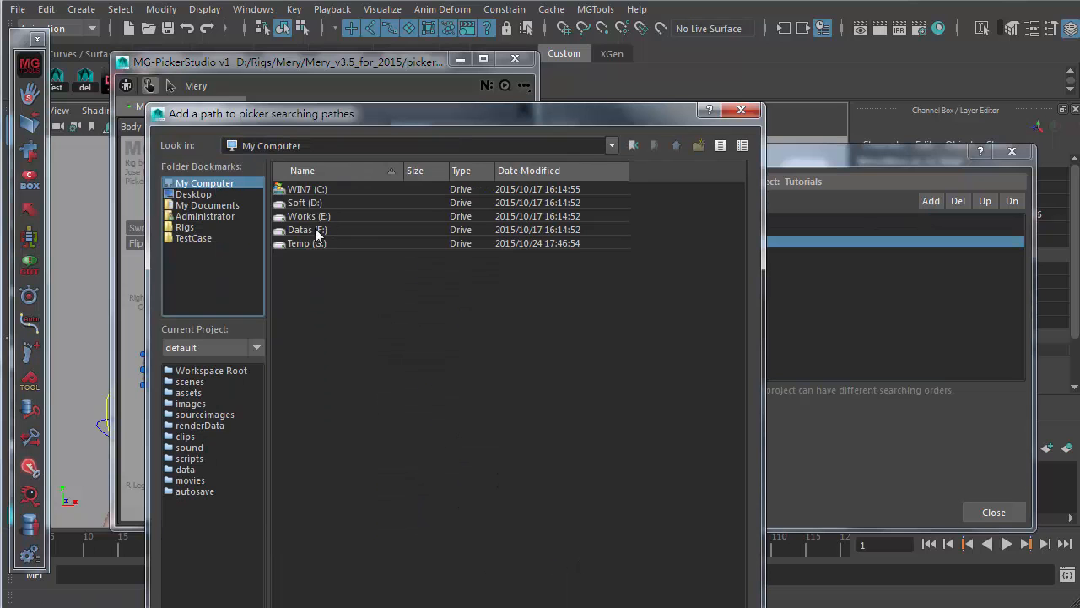
click(279, 243)
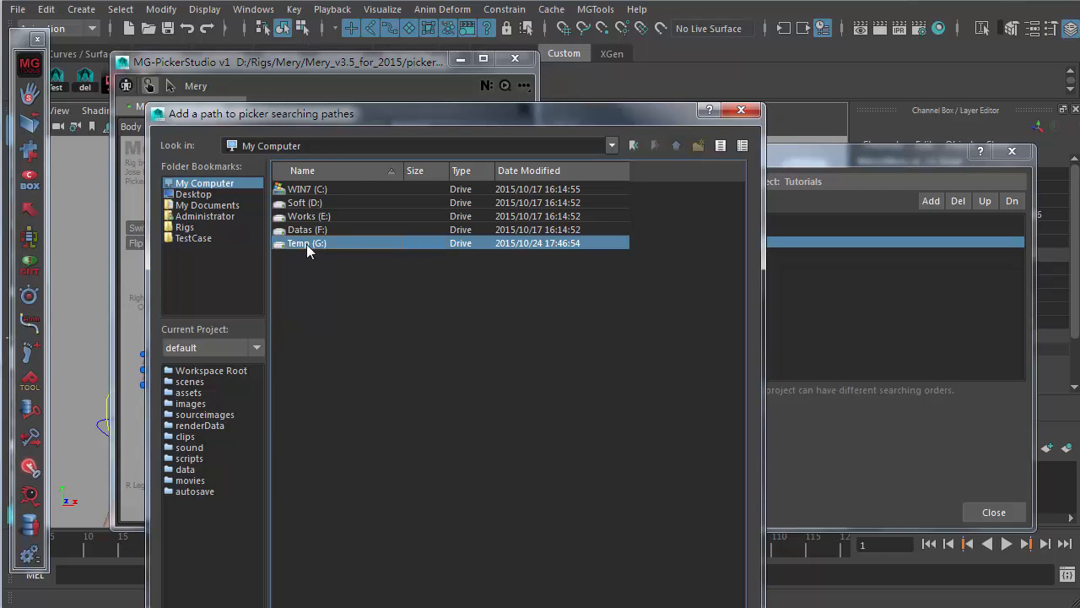
double_click(299, 244)
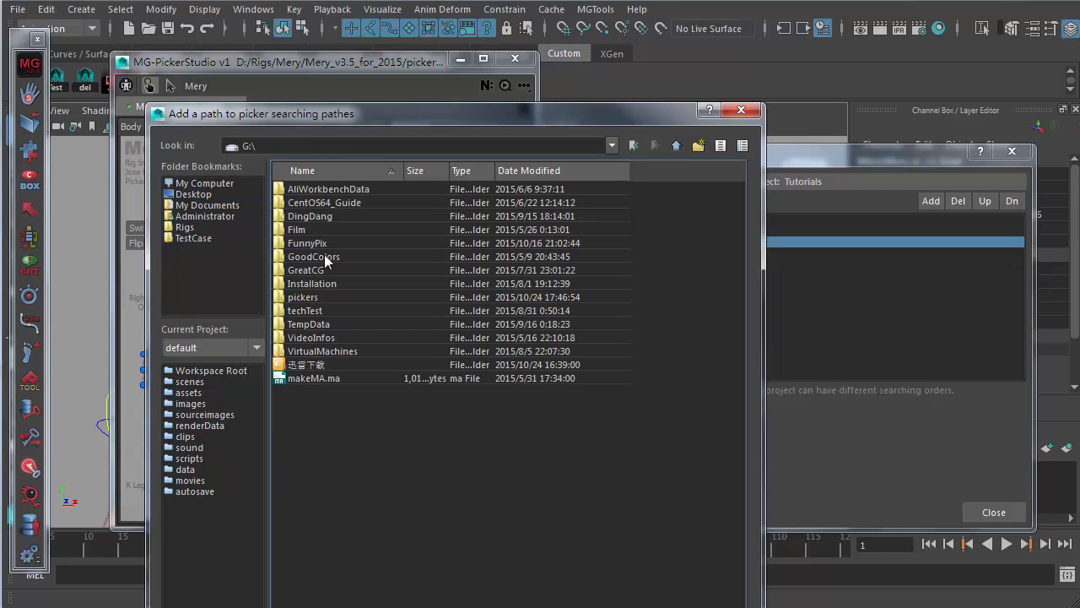
double_click(297, 297)
drag(411, 128, 291, 46)
click(180, 64)
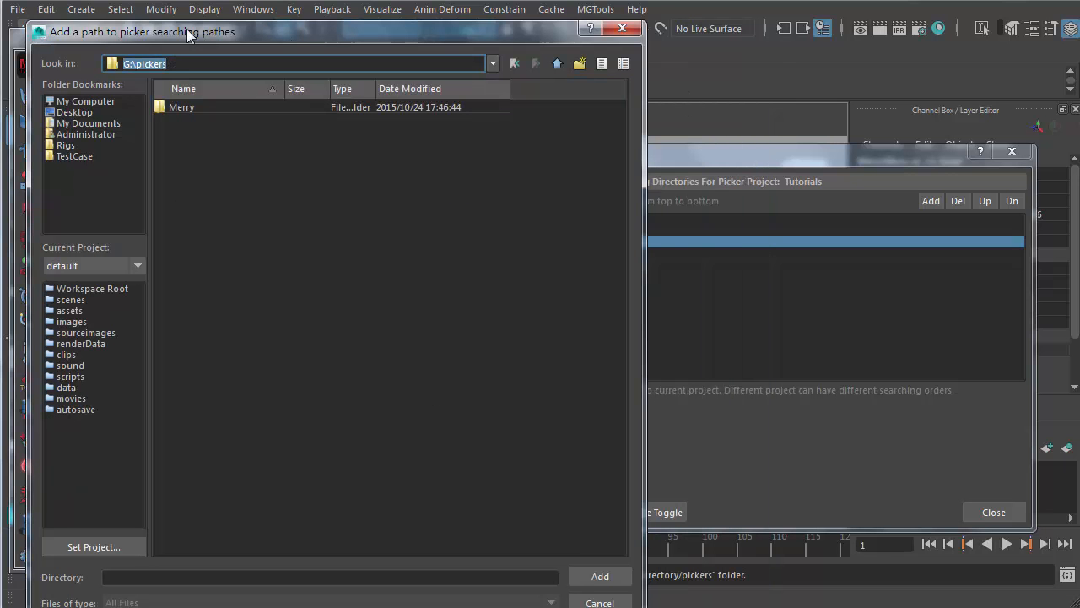
click(182, 65)
drag(182, 65, 126, 68)
click(465, 372)
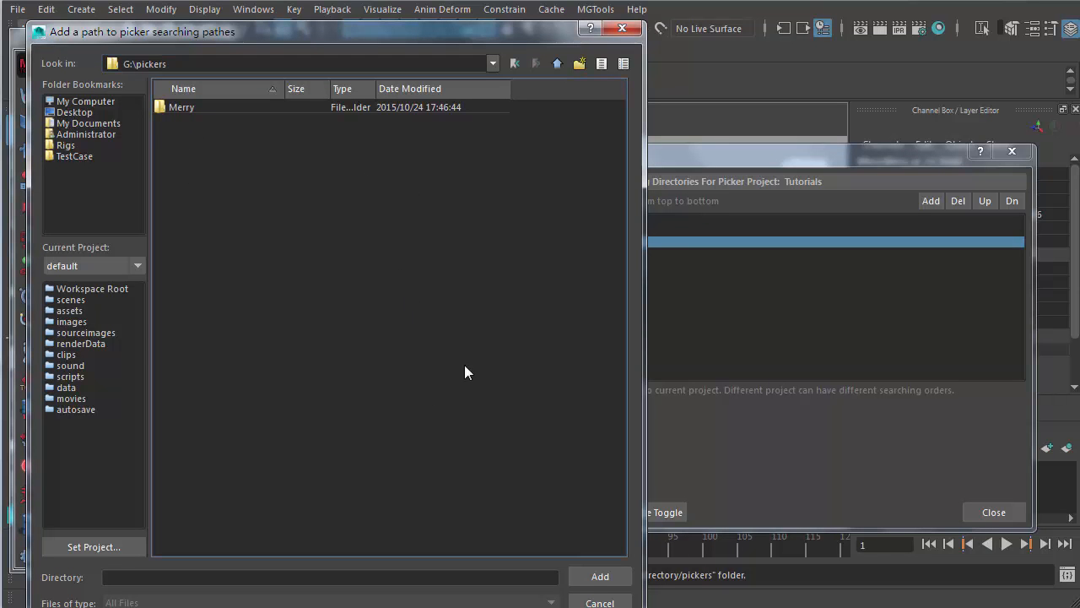
click(598, 578)
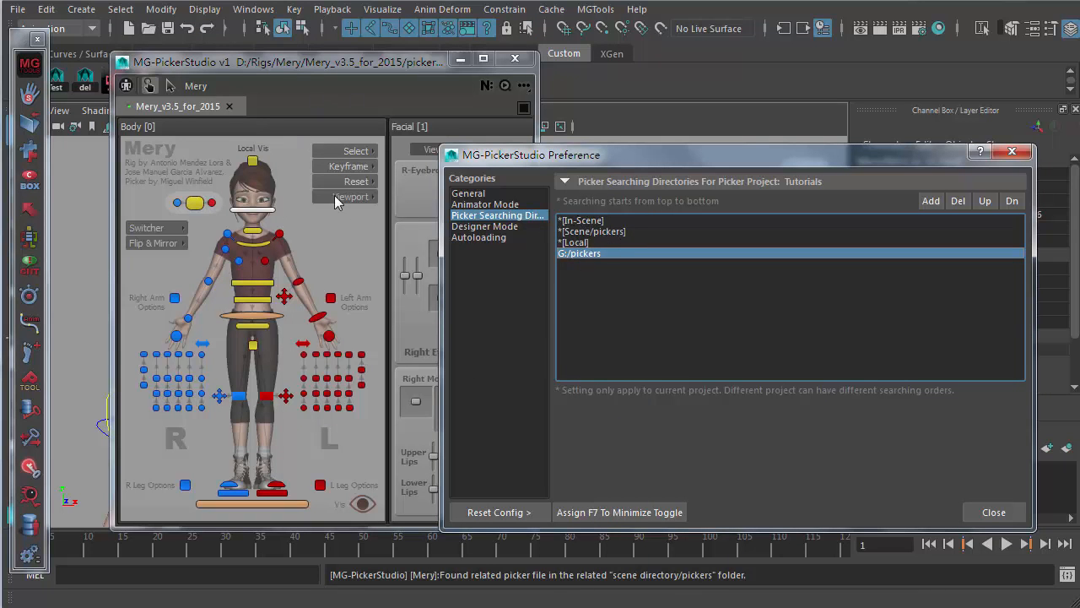
- Review the search order of the default In-Scene, Scene/pickers and Local entries above G:/pickers
click(583, 223)
click(584, 232)
click(582, 243)
click(603, 218)
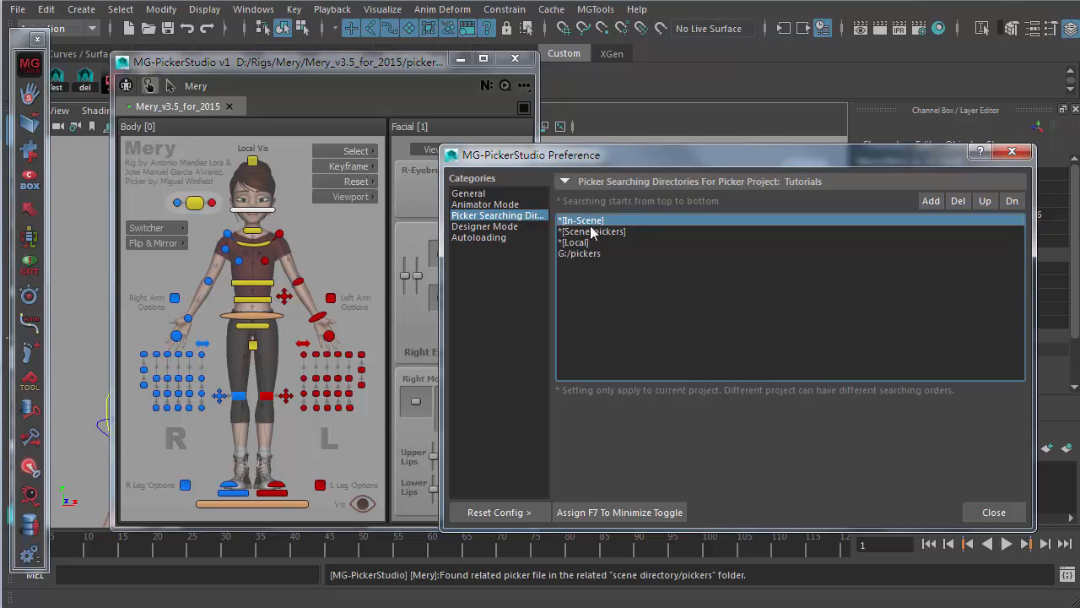
- Move G:/pickers to the first position in the picker search order and close the preferences
click(590, 254)
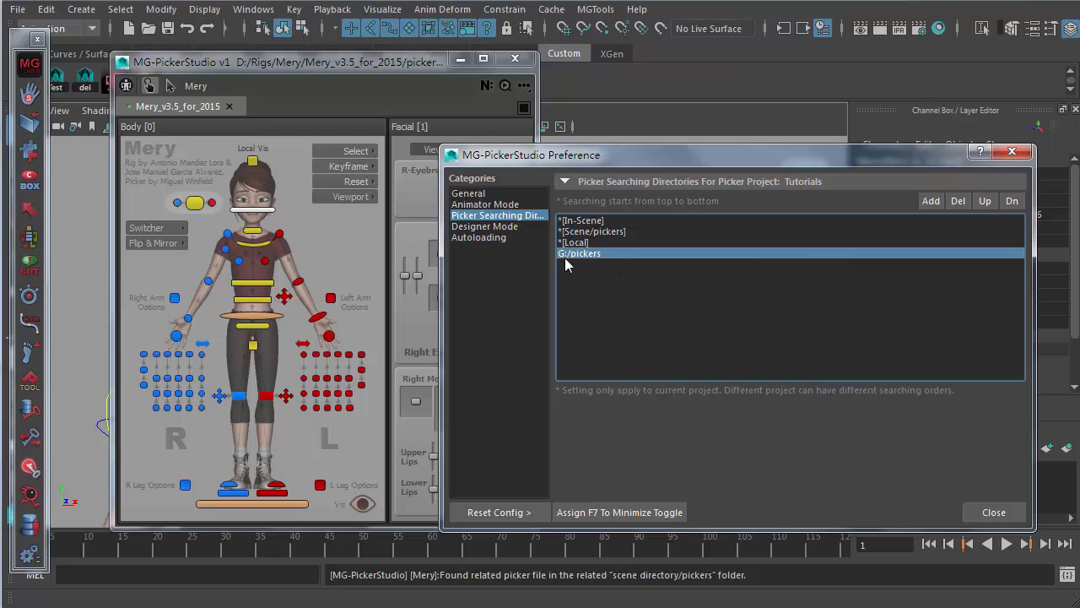
click(978, 203)
click(979, 203)
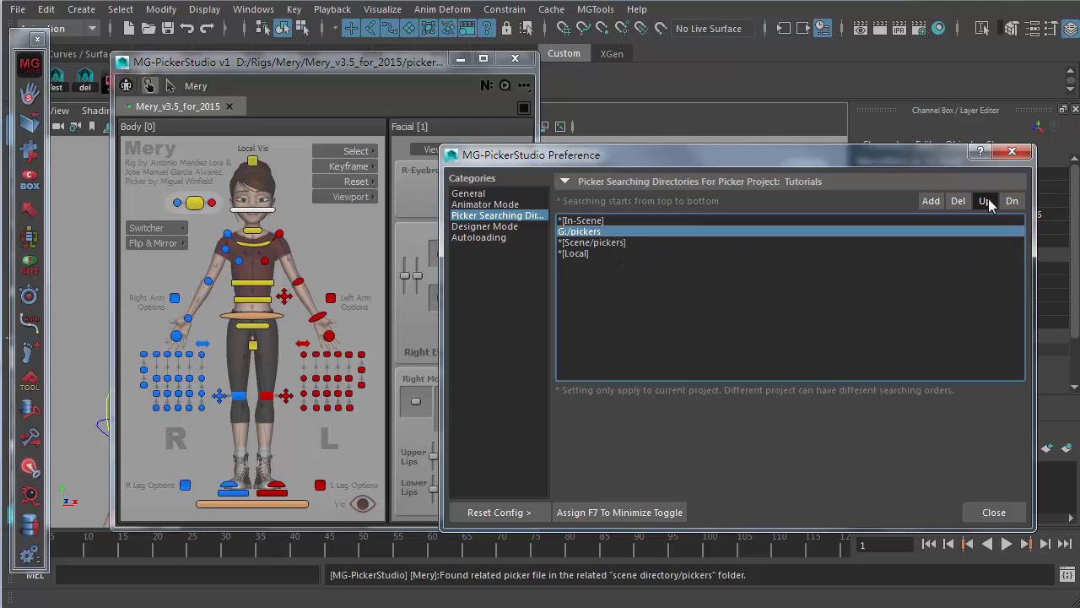
click(979, 203)
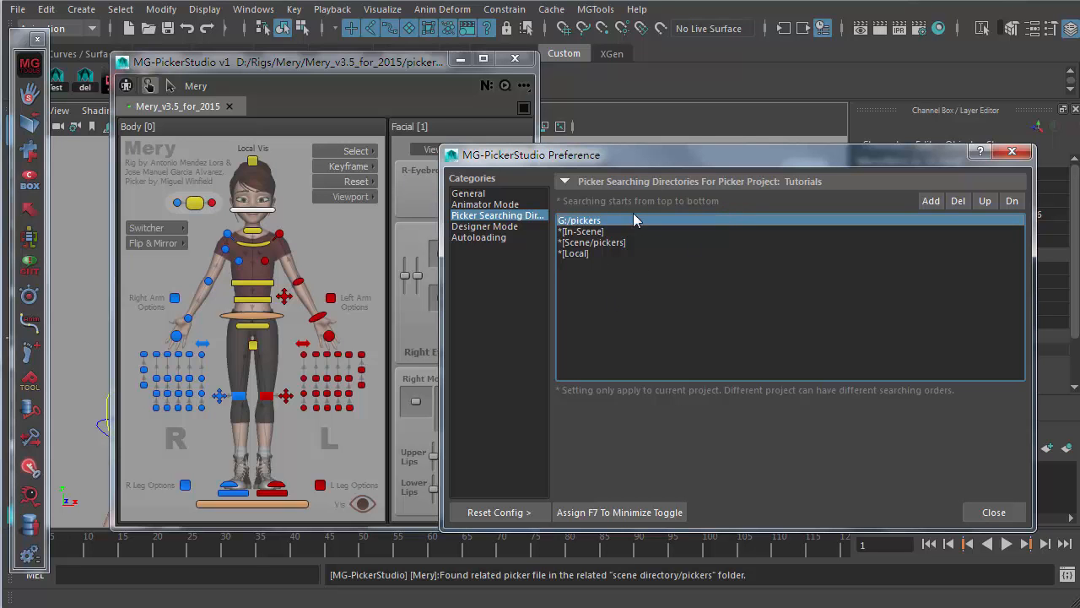
click(983, 509)
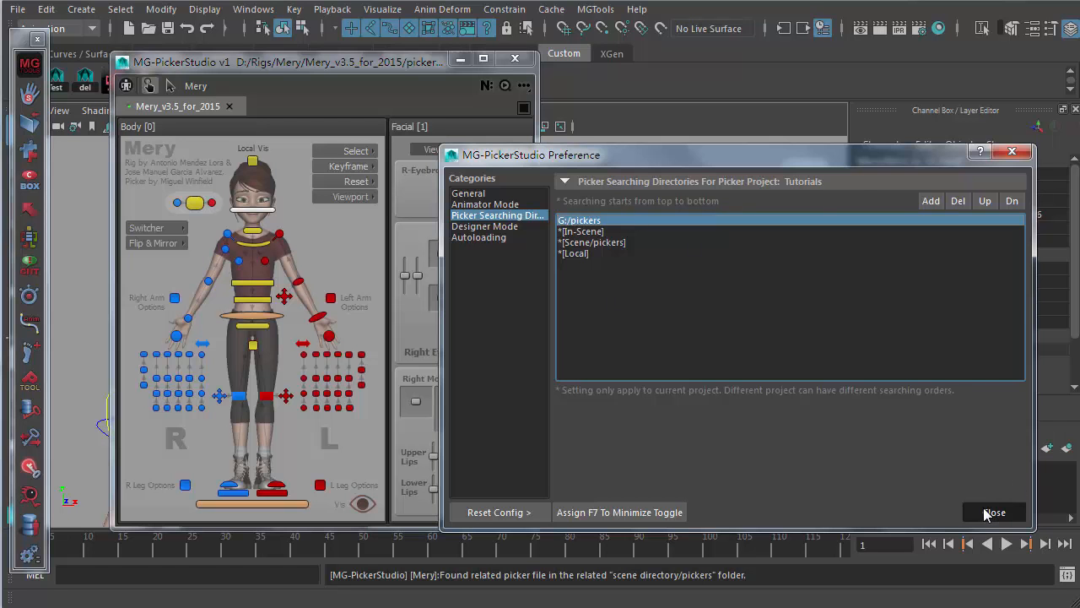
- Close the Mery_v3.5_for_2015 picker, then find and load the picker related to the selected head control
click(228, 106)
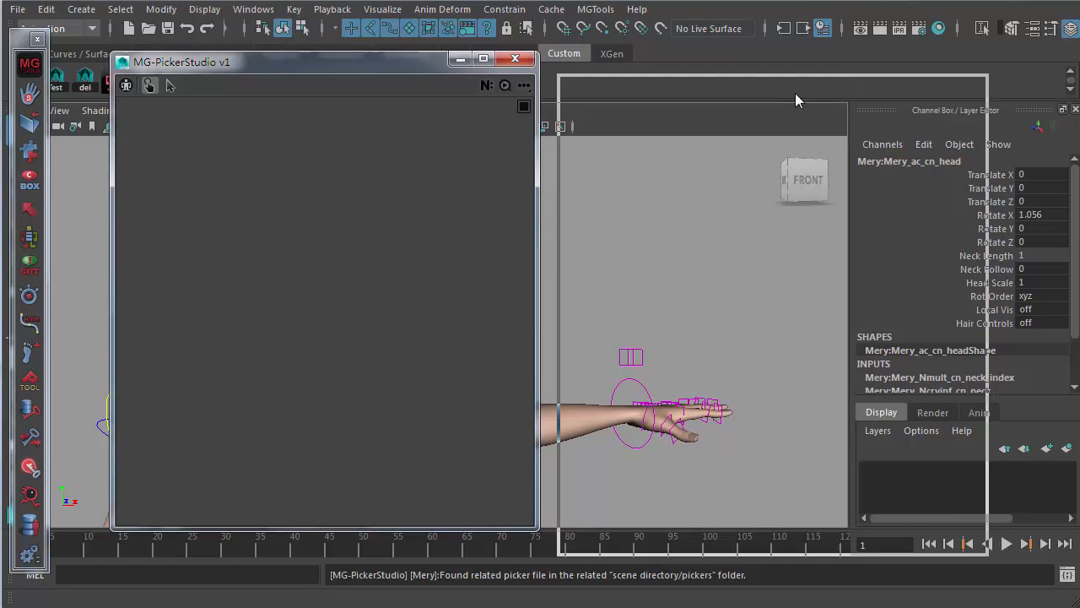
drag(781, 100, 796, 93)
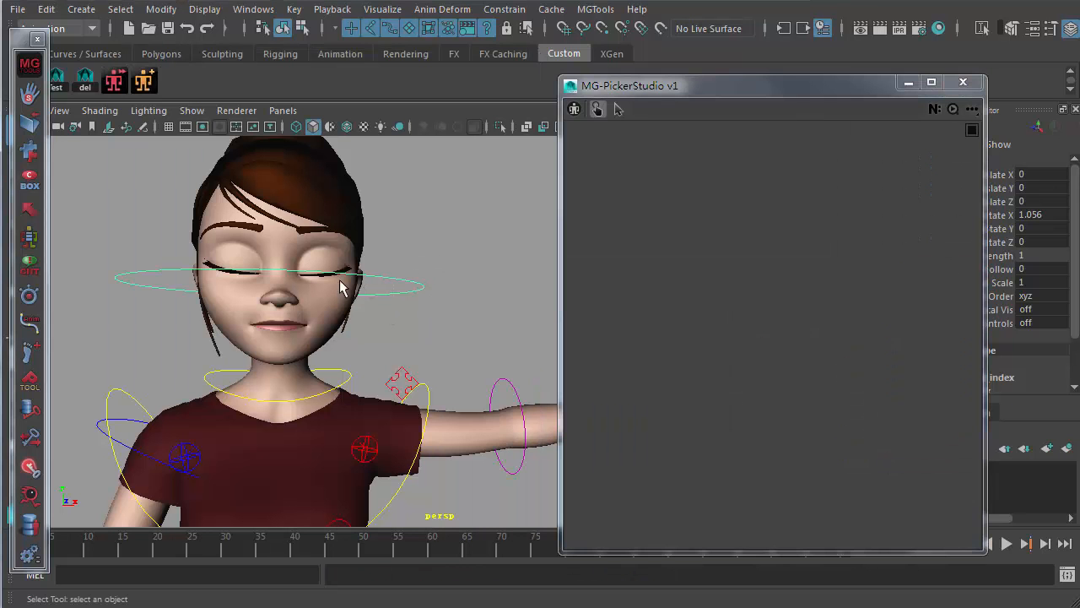
drag(713, 89, 532, 96)
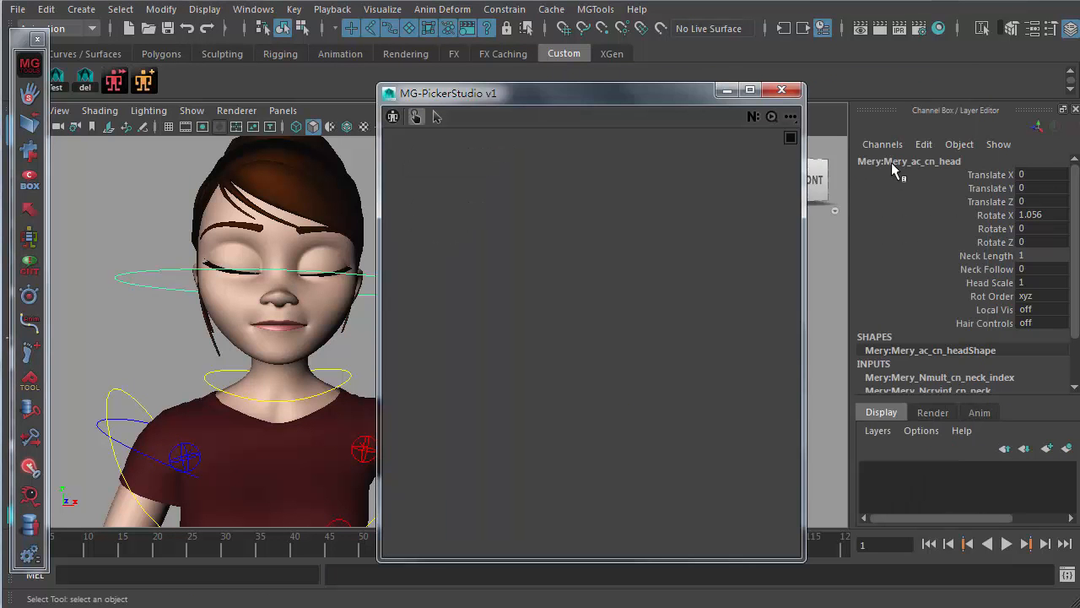
click(771, 116)
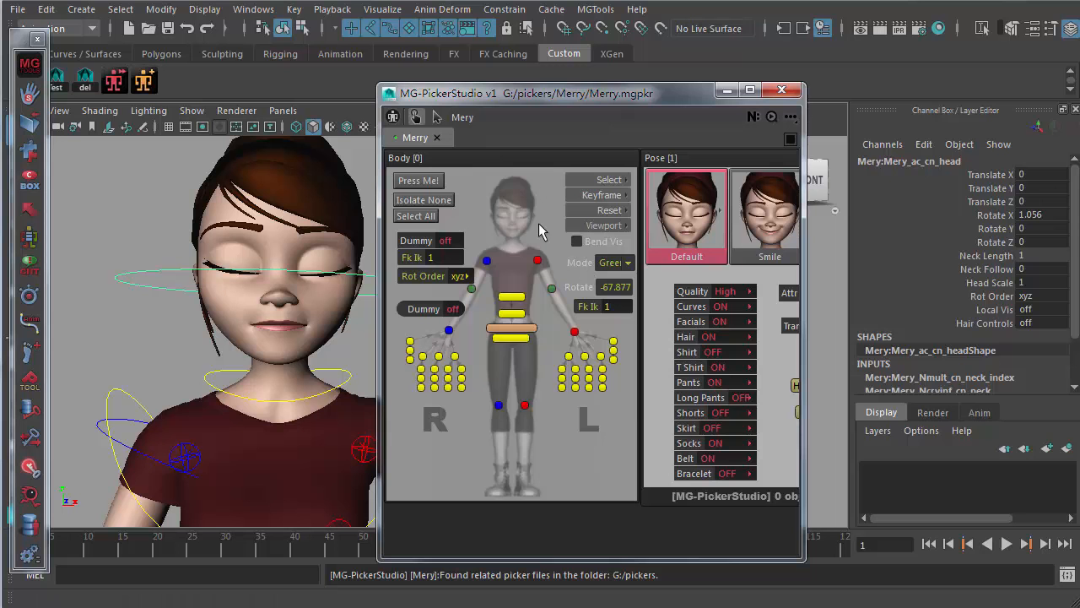
- Review the picker searching directories of the Tutorials project in the preferences and close them
click(790, 117)
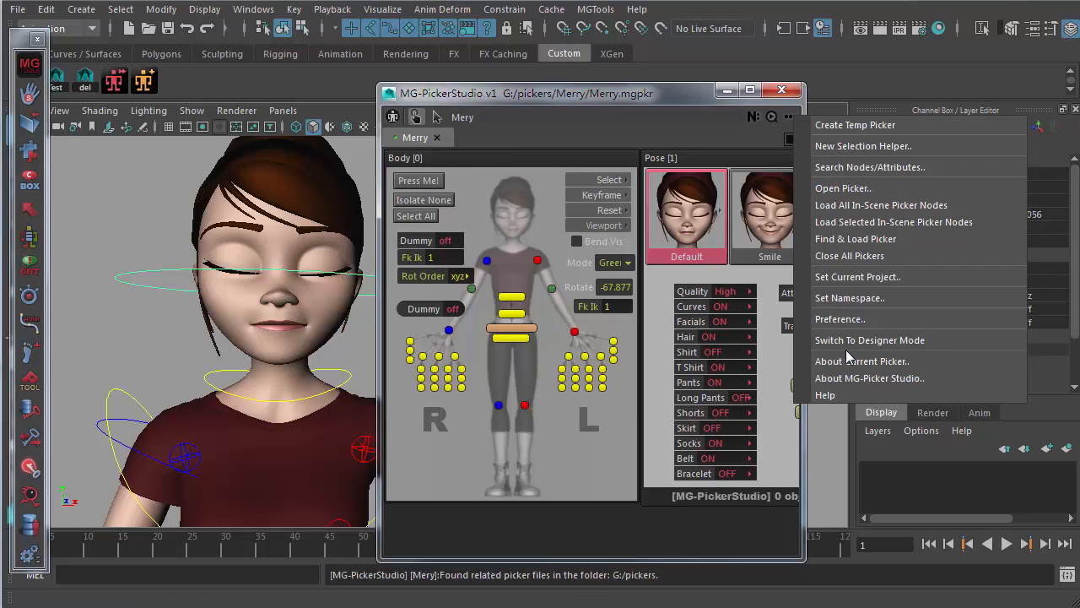
click(854, 319)
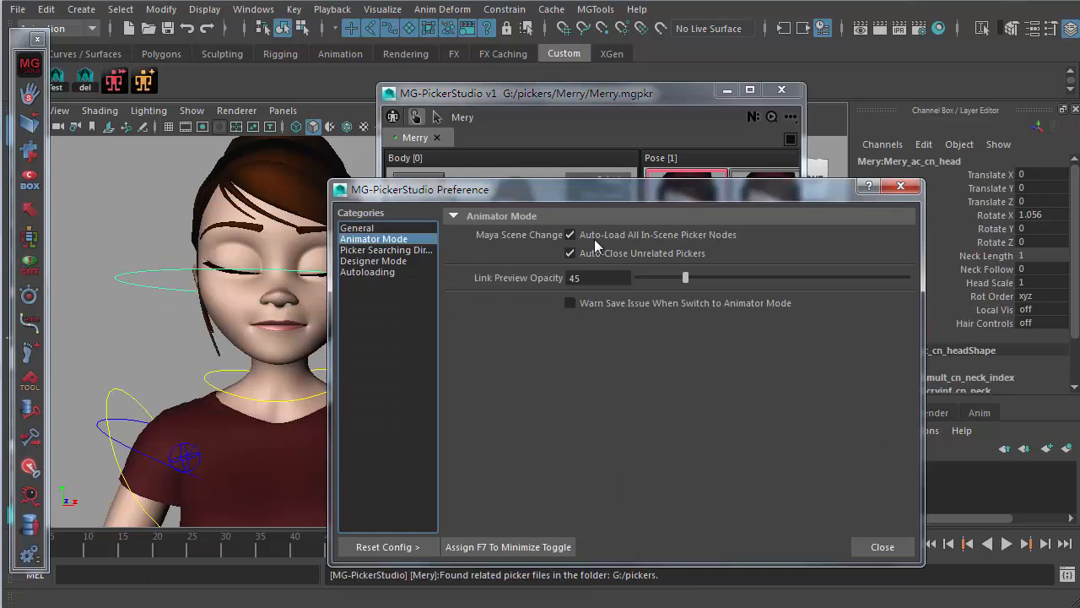
click(376, 250)
click(460, 255)
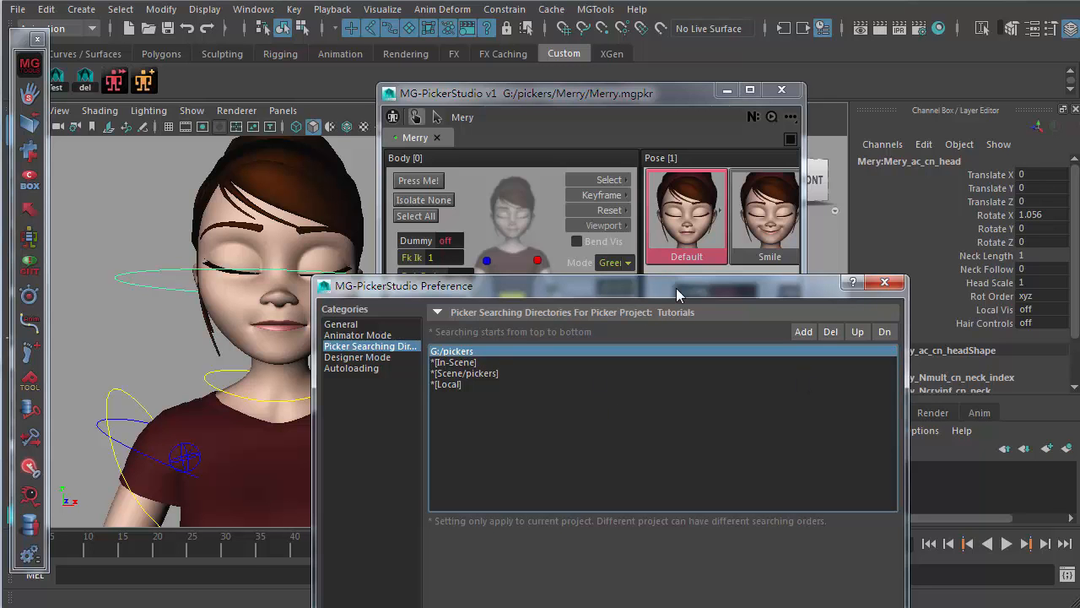
click(888, 288)
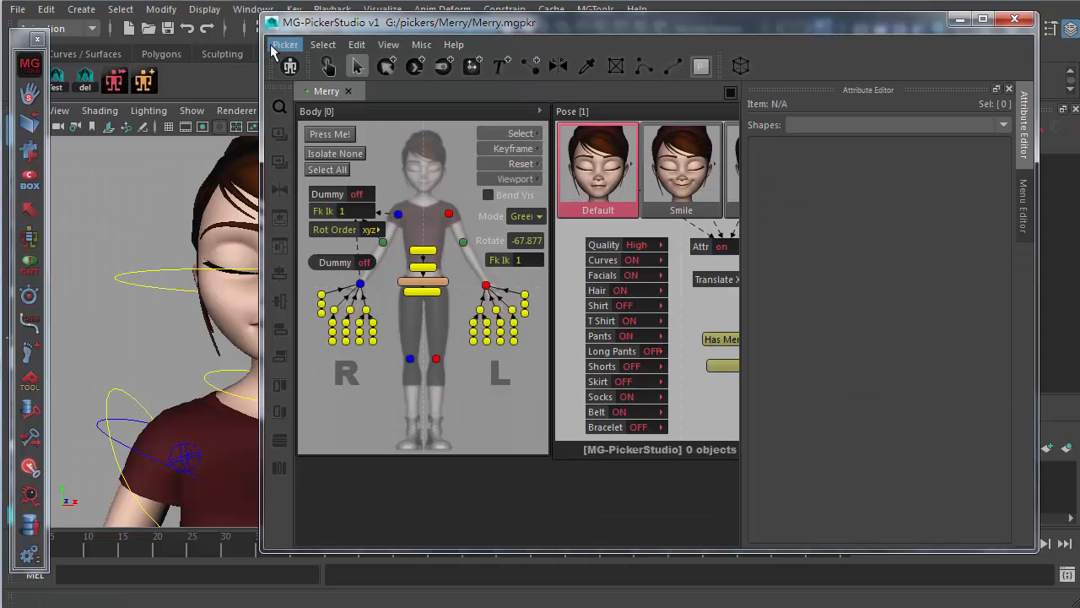
- Save the Merry picker to another directory, choosing the G:\pickers folder
click(284, 43)
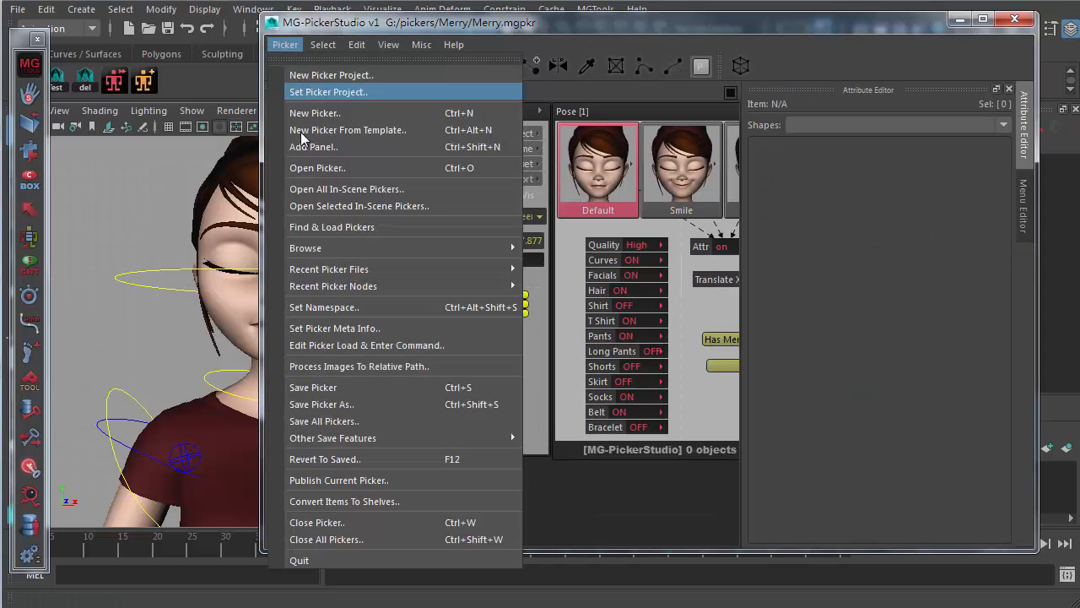
mouse_move(375, 435)
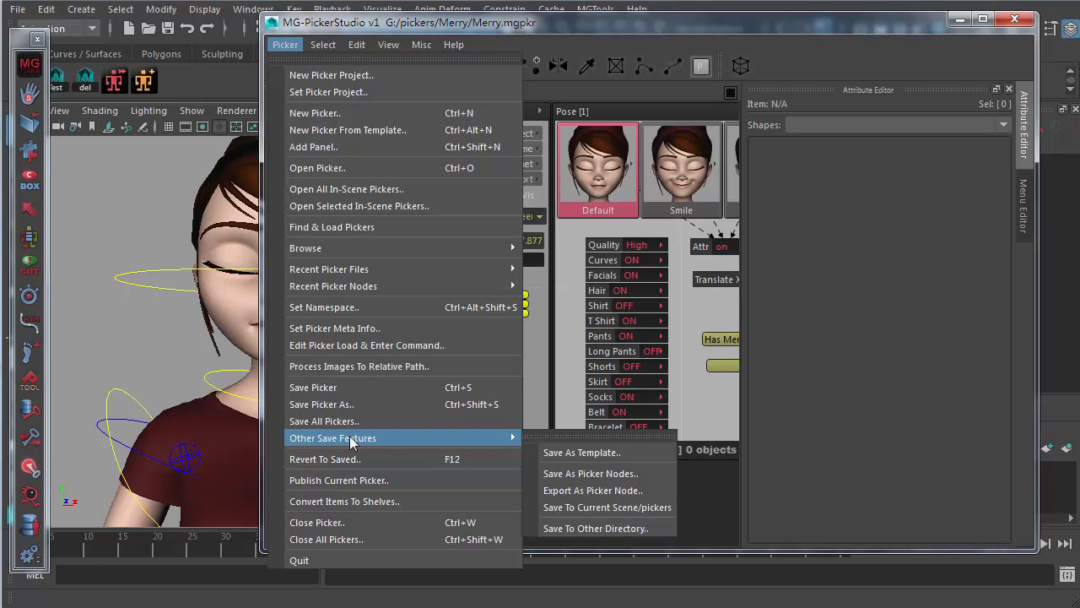
click(618, 528)
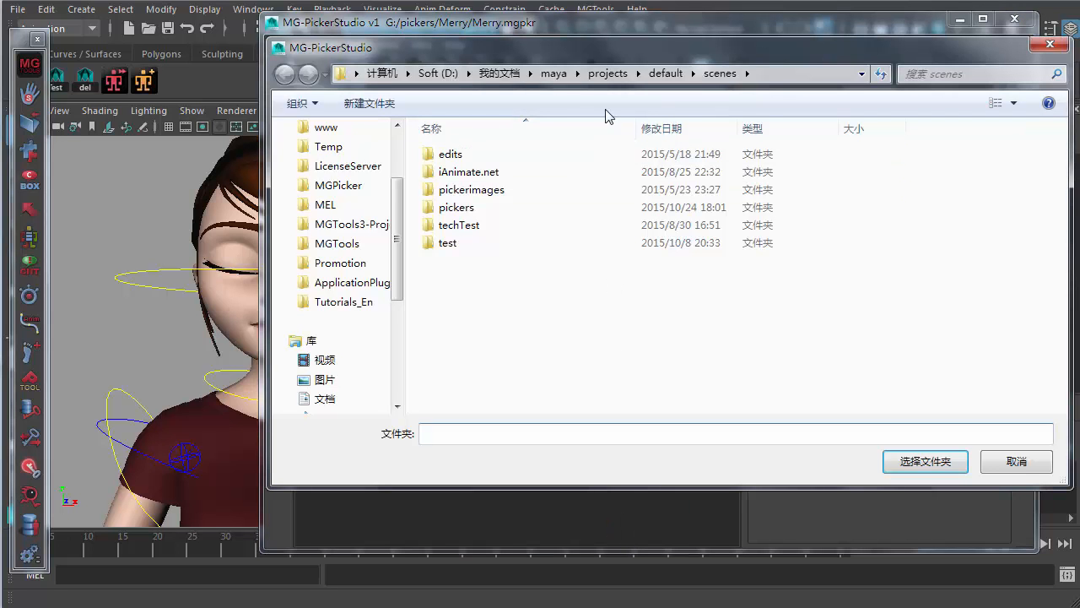
scroll(346, 338, down, 3)
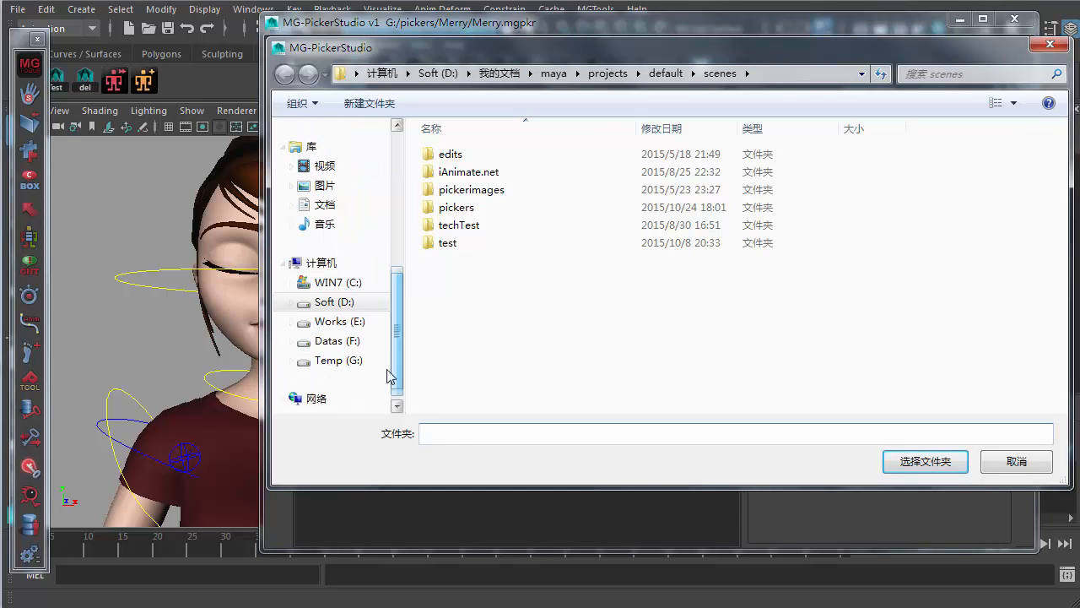
click(353, 360)
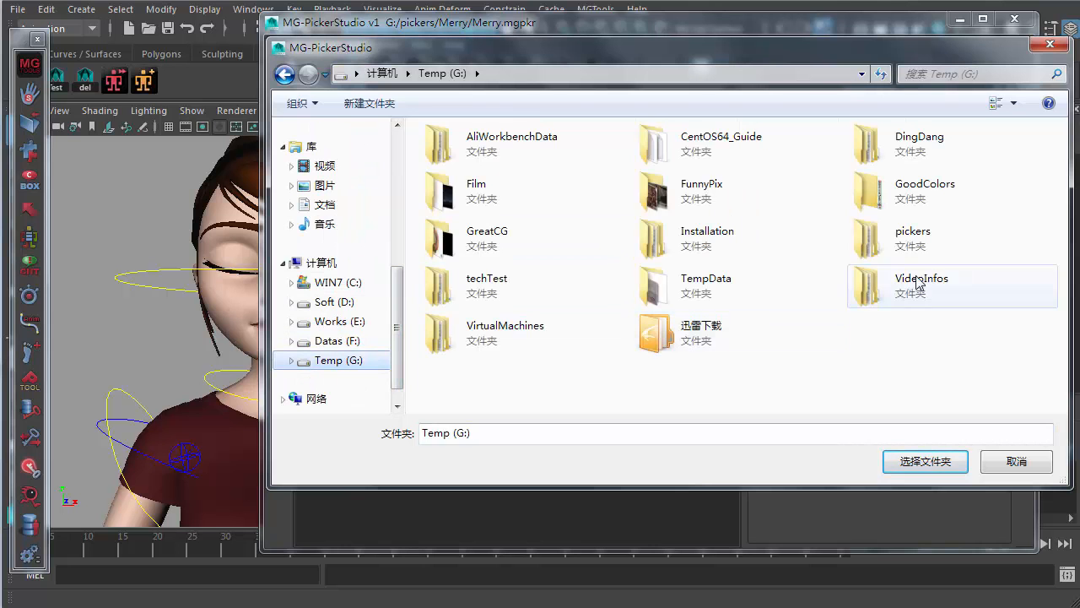
double_click(935, 243)
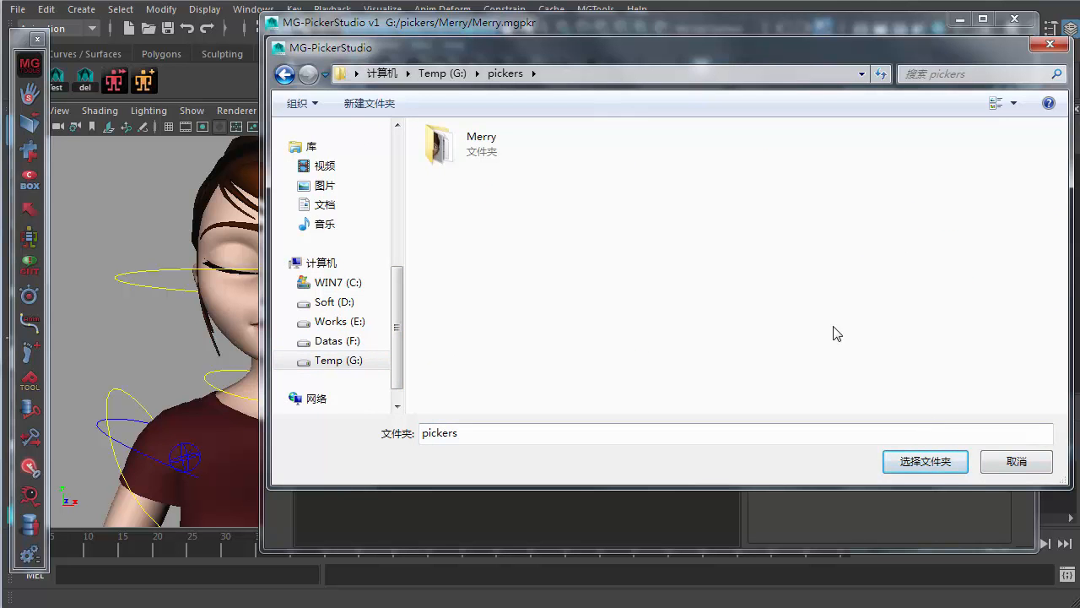
click(925, 462)
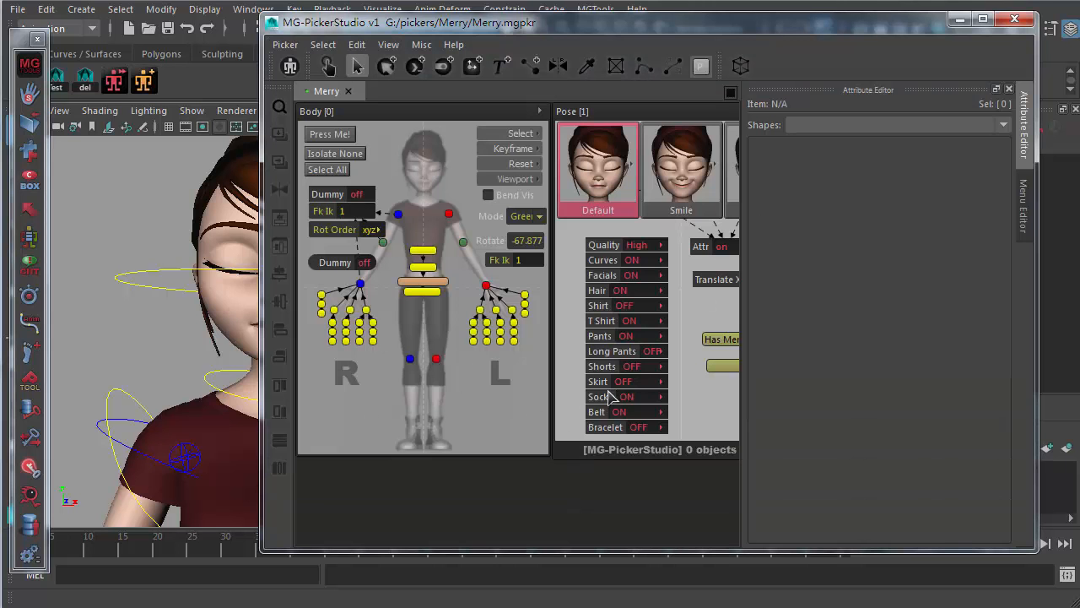
- Save the Merry picker to the current scene's pickers folder
click(285, 45)
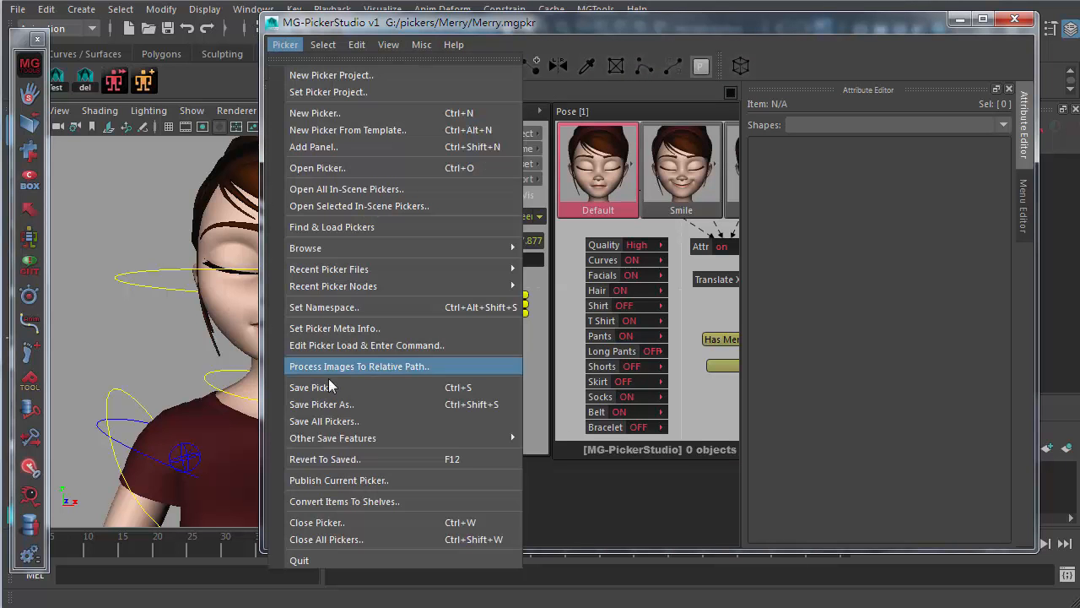
mouse_move(349, 435)
click(666, 507)
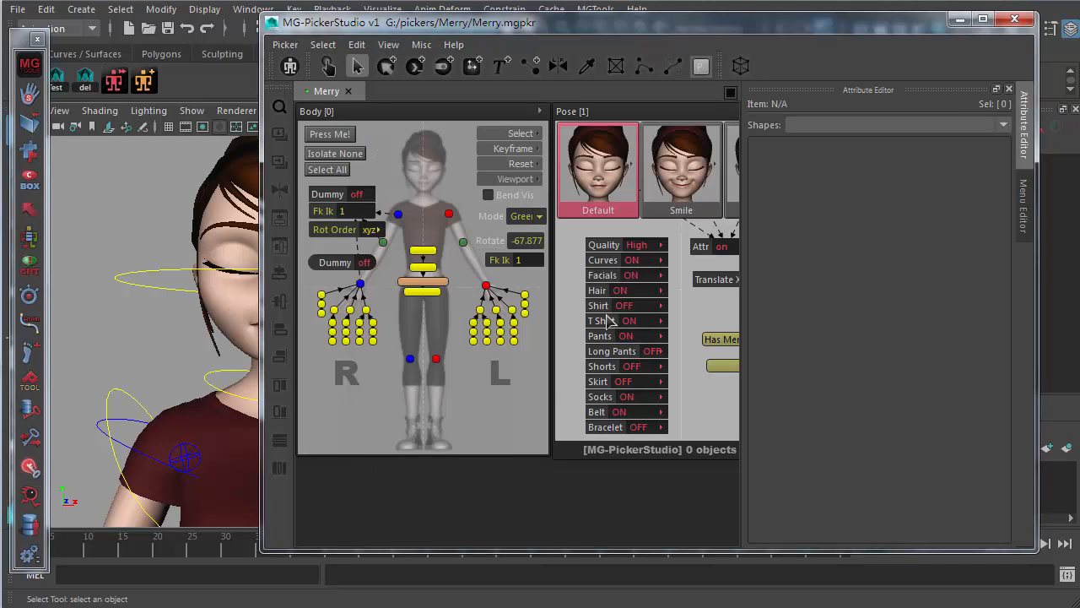
click(135, 289)
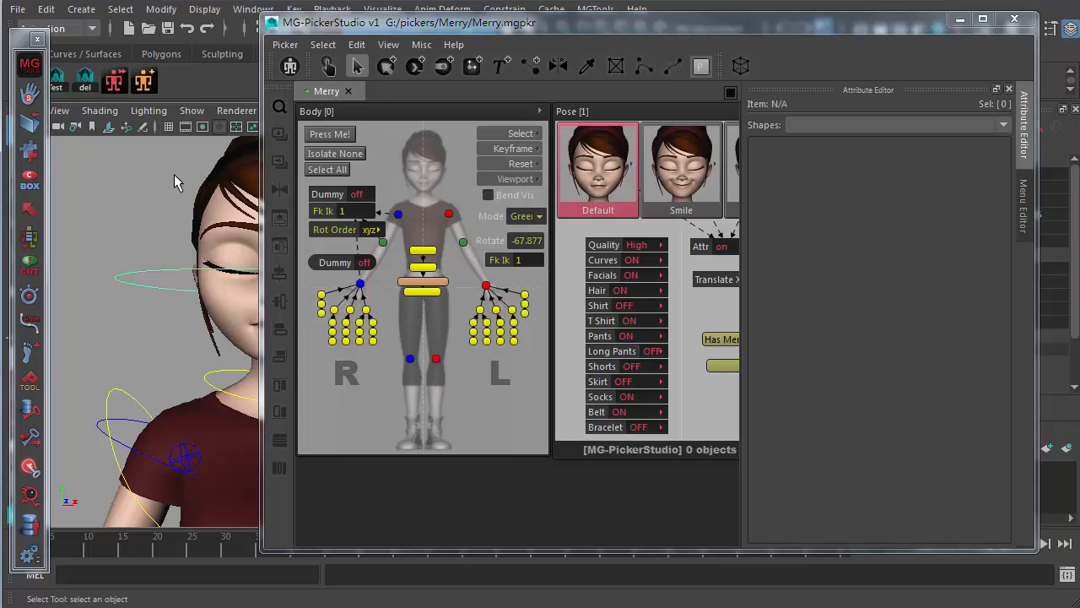
click(82, 203)
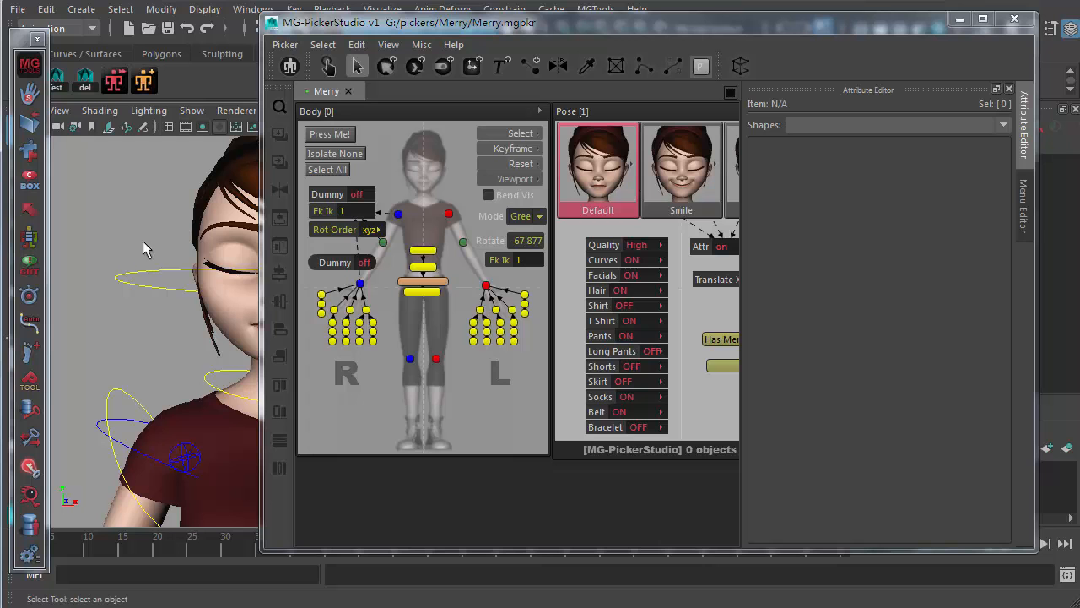
drag(152, 311, 157, 312)
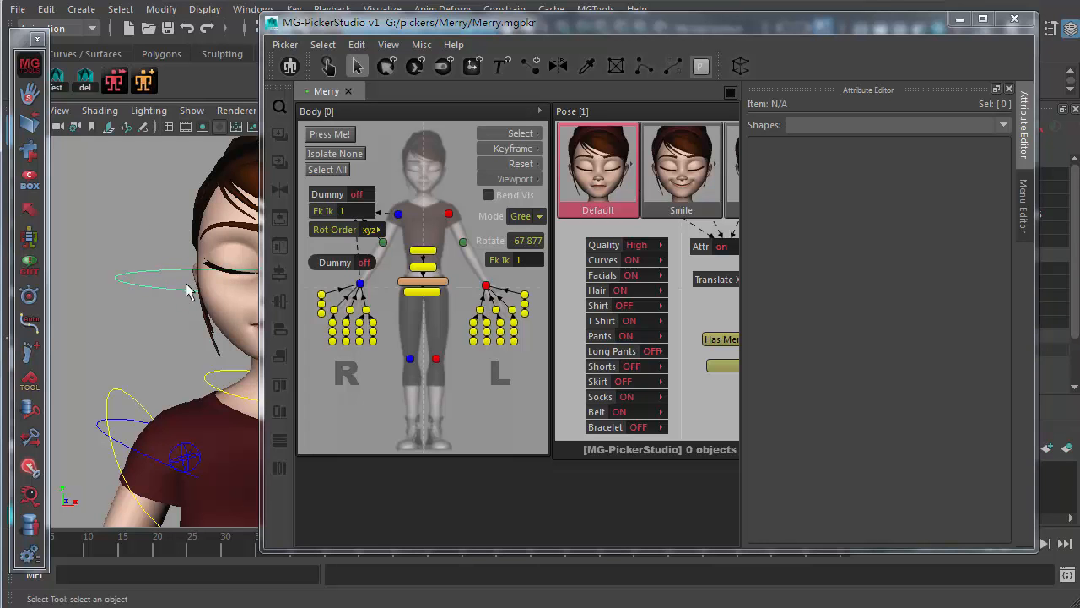
click(290, 48)
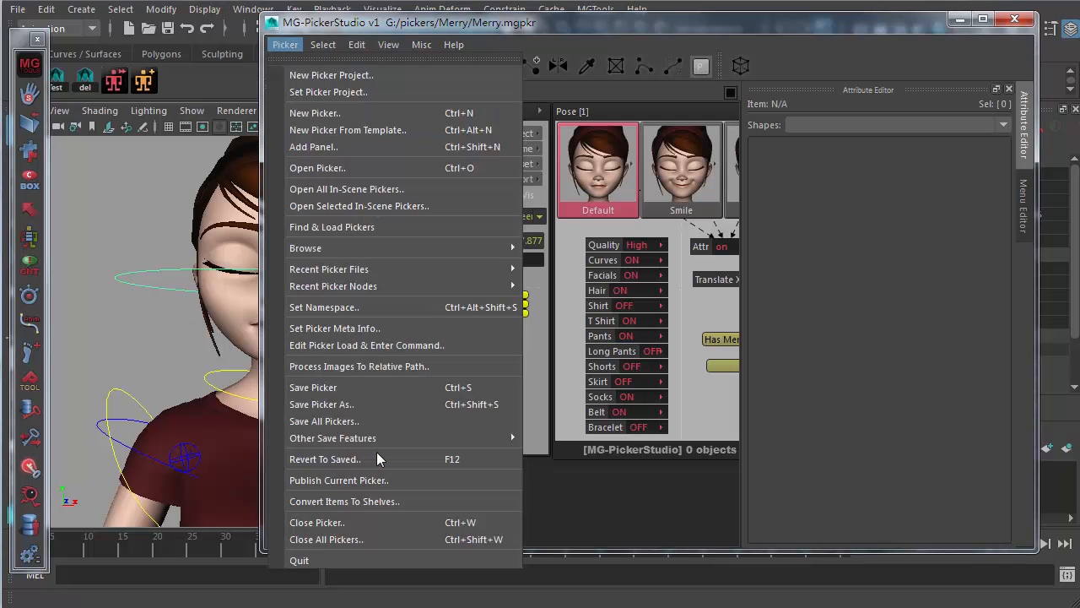
mouse_move(378, 434)
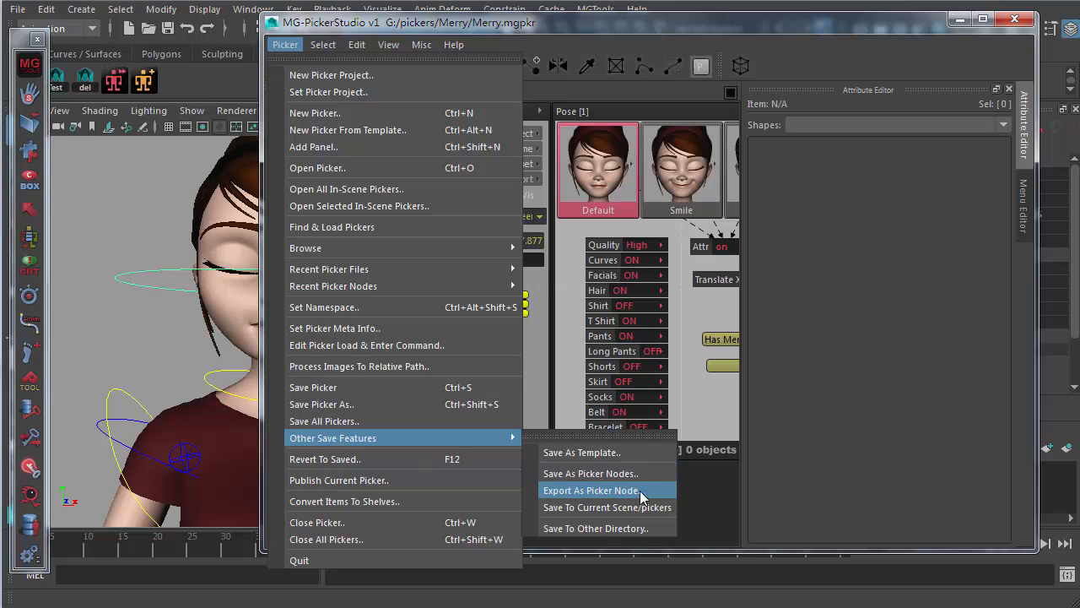
click(611, 493)
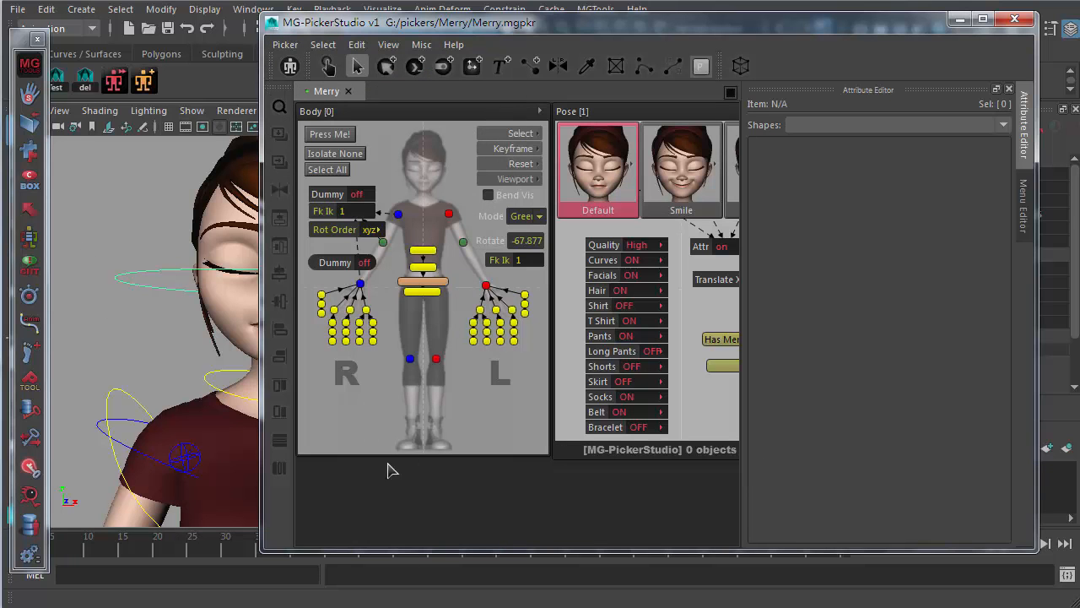
- Save the Merry picker as a picker node in the scene, naming the node Mery
click(286, 44)
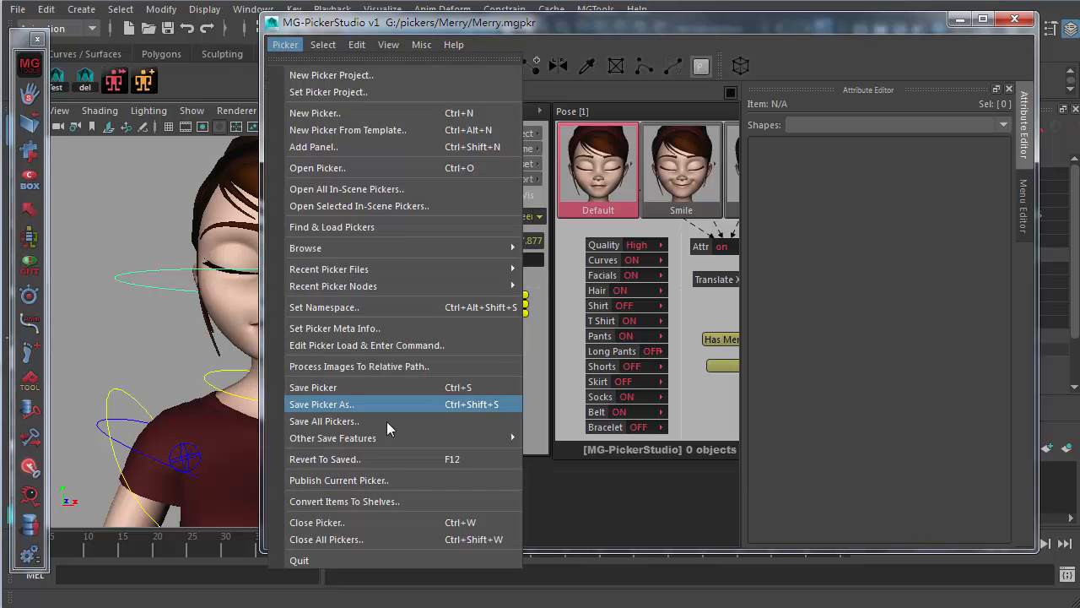
click(590, 473)
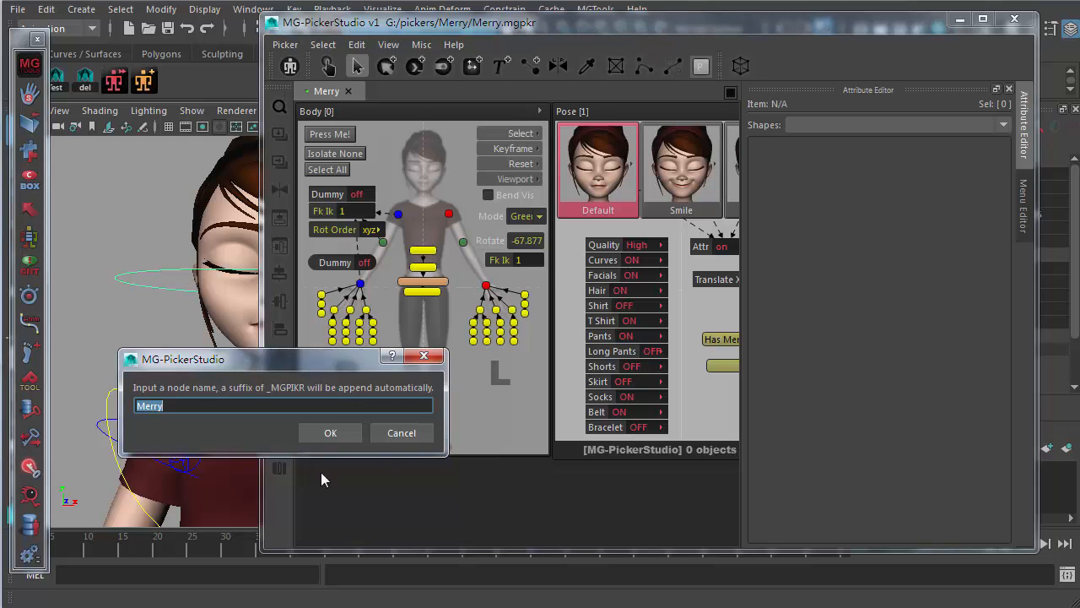
click(182, 405)
key(BackSpace)
key(BackSpace)
text(y)
click(330, 432)
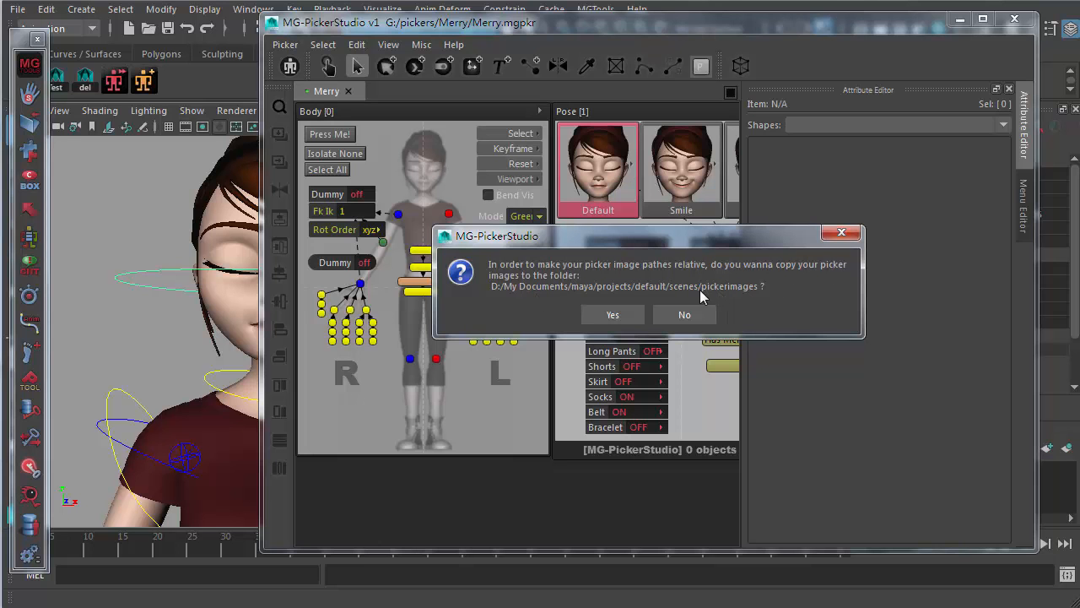
- Accept copying the picker images to D:/My Documents/maya/projects/default/scenes/pickerimages so their paths become relative
drag(570, 287, 756, 287)
click(757, 288)
drag(700, 286, 672, 287)
double_click(754, 287)
click(703, 289)
drag(754, 285, 764, 288)
click(650, 271)
click(609, 314)
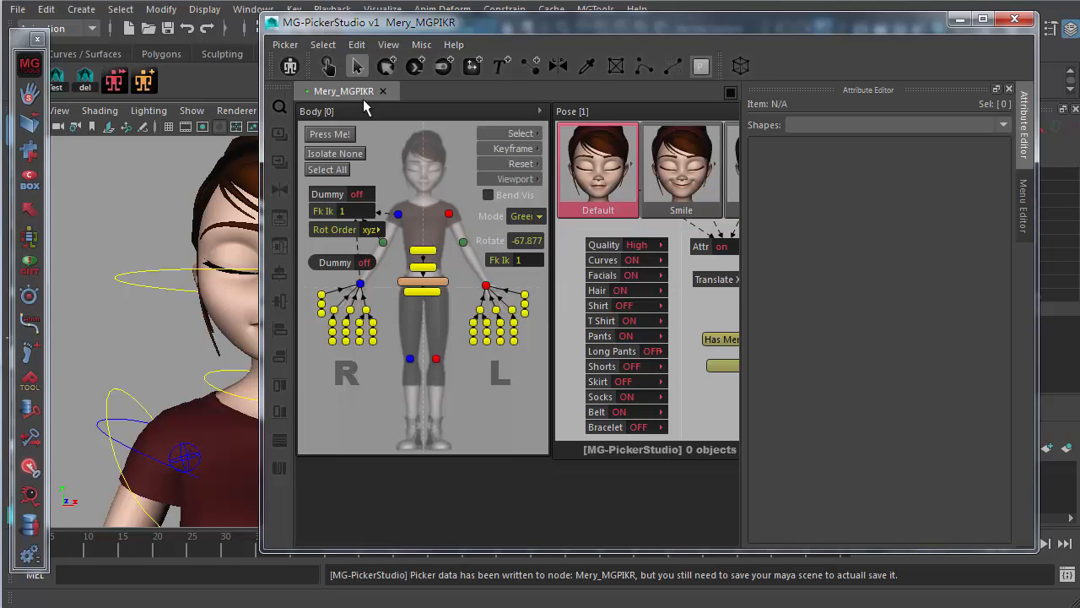
- Open the Outliner and select the Mery_MGPIKR picker node
click(253, 9)
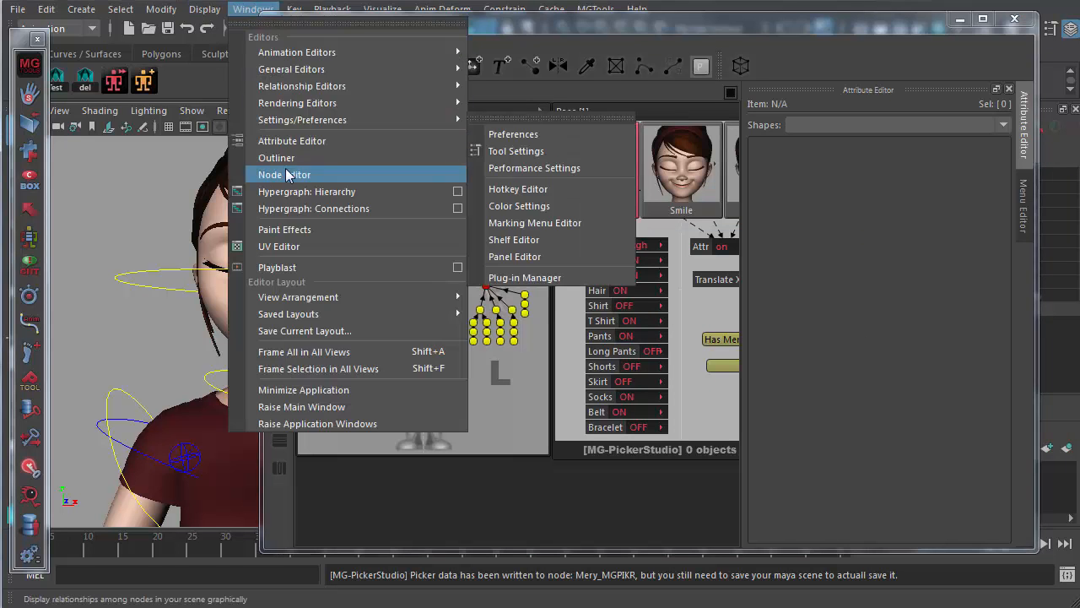
click(299, 159)
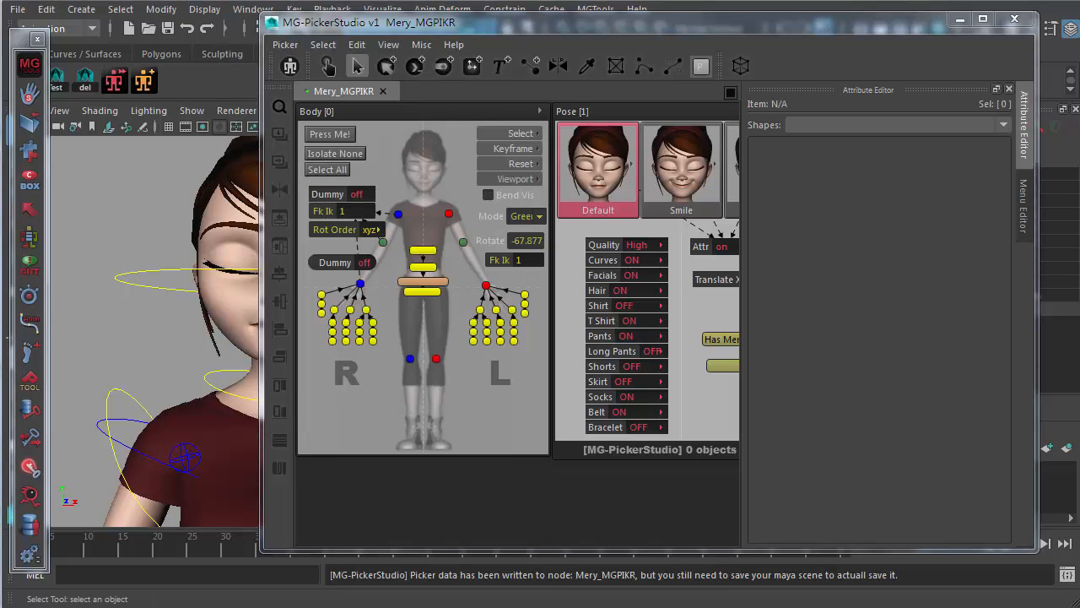
click(276, 249)
click(276, 236)
click(278, 251)
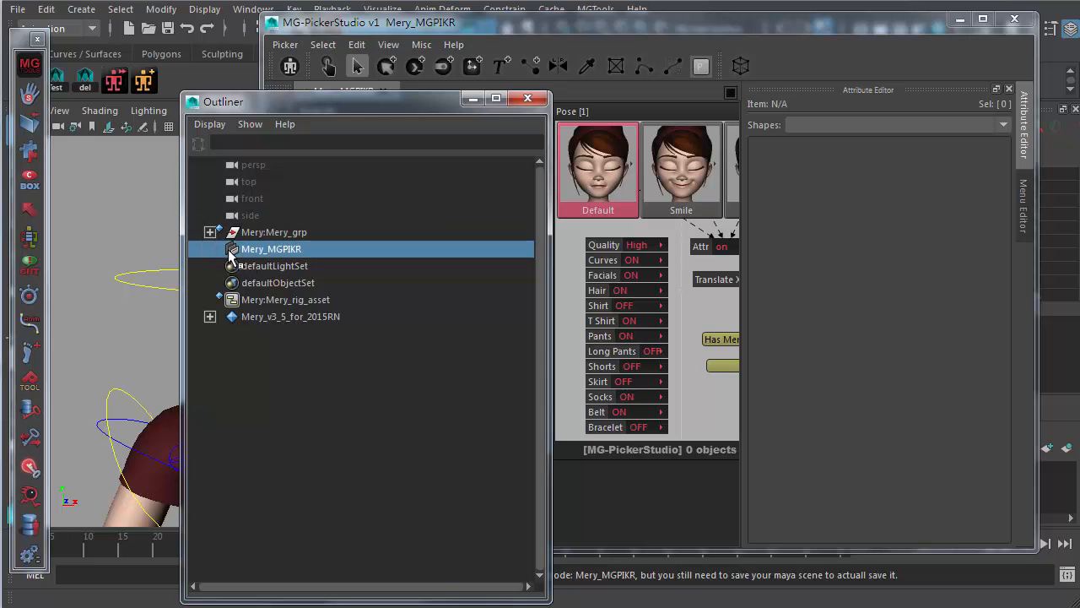
- Examine the node type and name of Mery_MGPIKR in Maya's Attribute Editor and close the editor
double_click(230, 253)
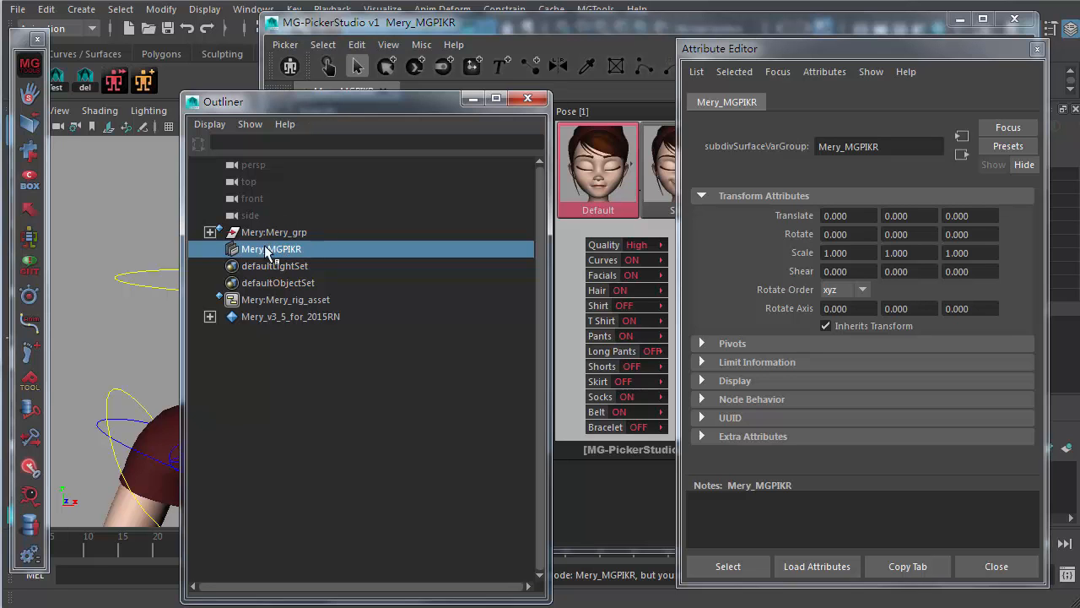
click(792, 146)
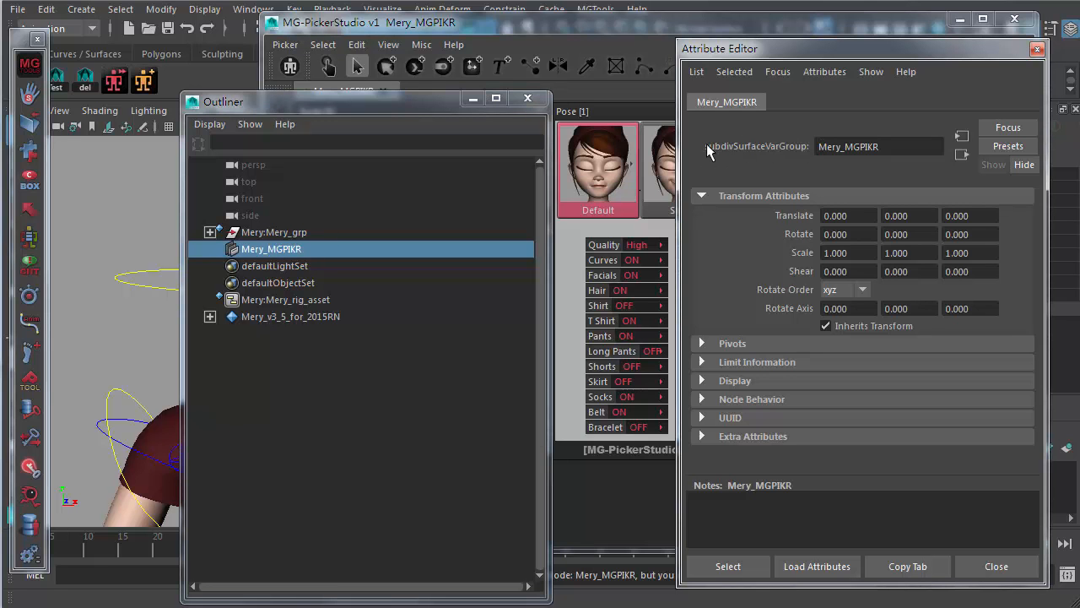
drag(813, 146, 883, 146)
click(883, 146)
drag(891, 147, 767, 147)
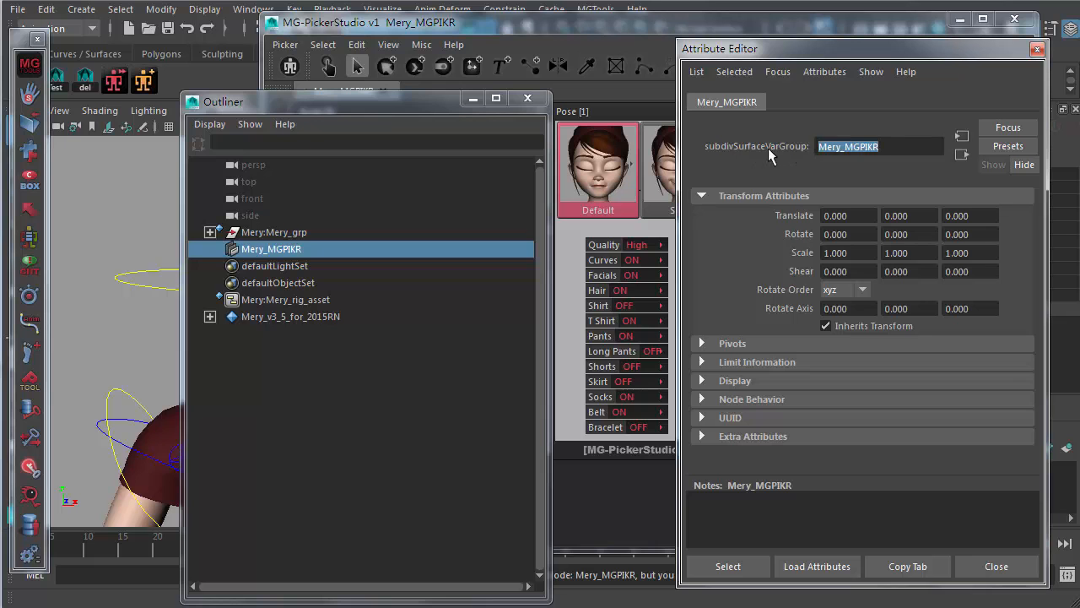
click(903, 144)
drag(903, 144, 736, 148)
click(901, 151)
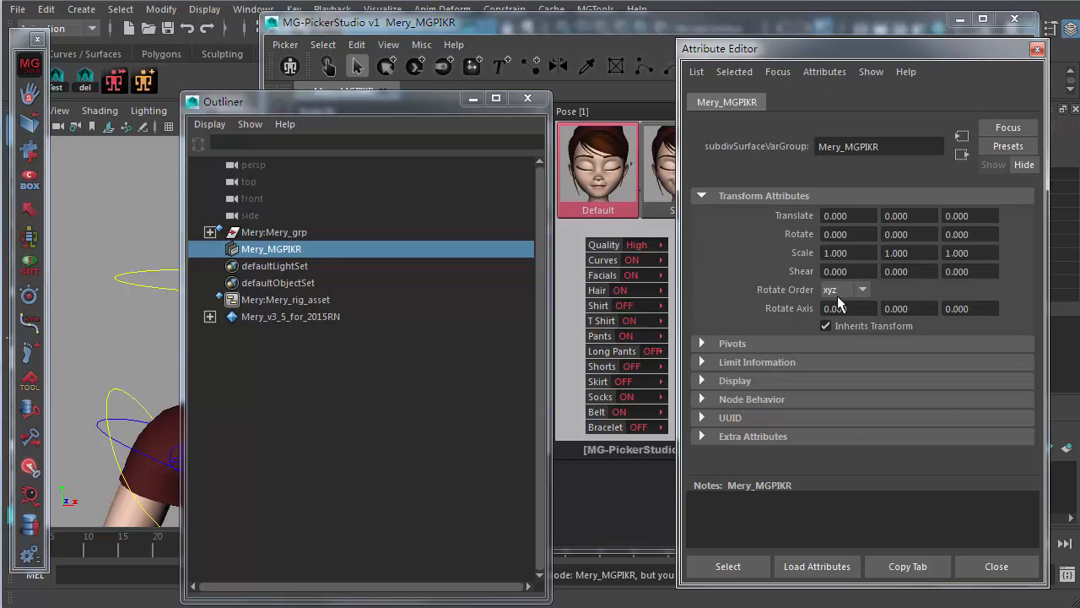
click(1037, 50)
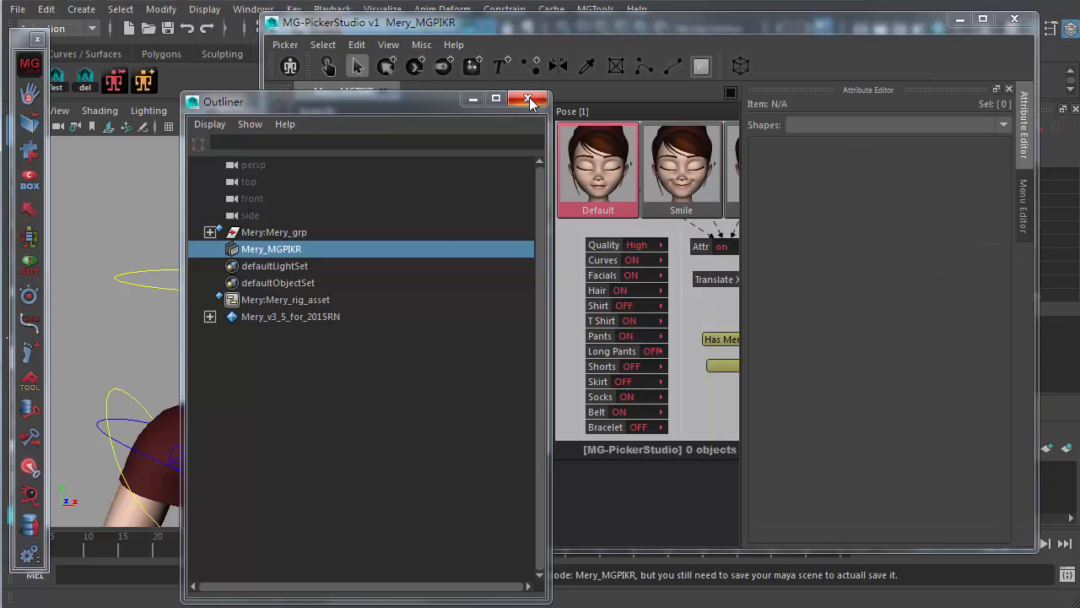
- Close the Outliner and save the Maya scene
drag(402, 102, 341, 102)
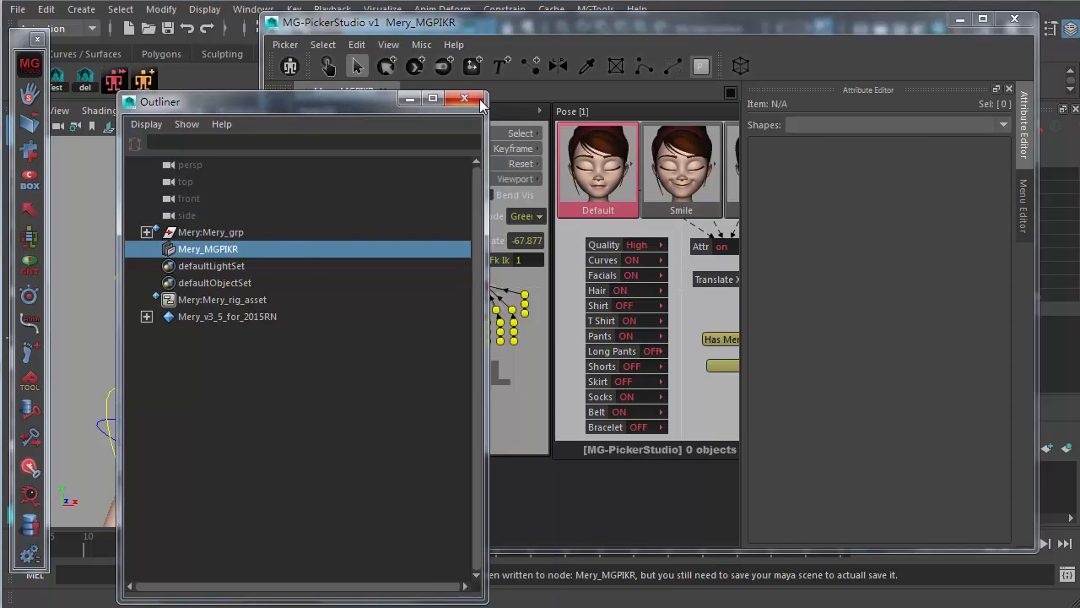
click(467, 98)
click(16, 9)
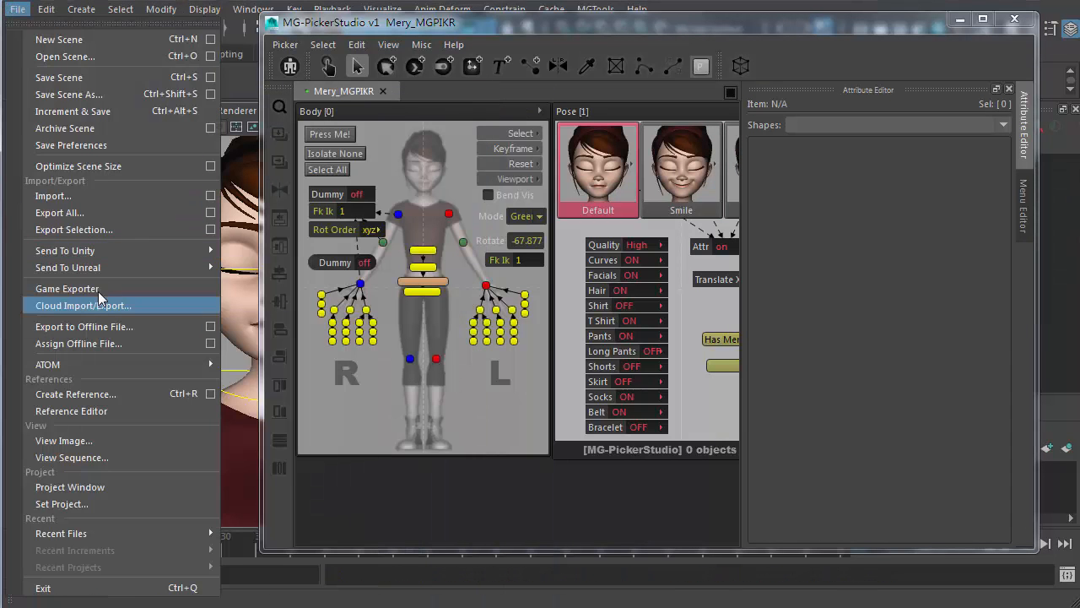
click(396, 31)
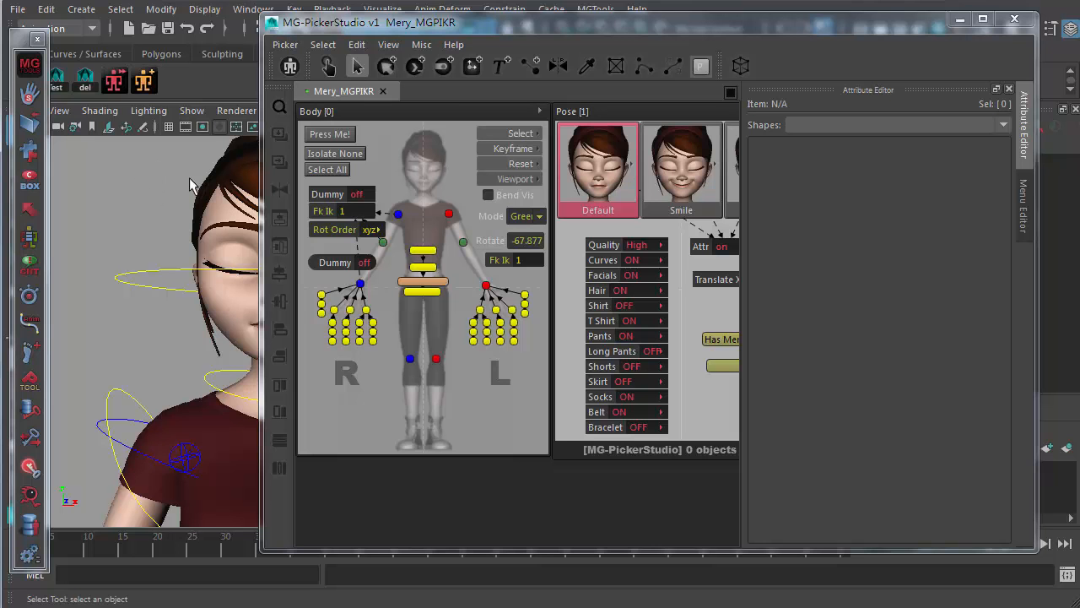
click(17, 9)
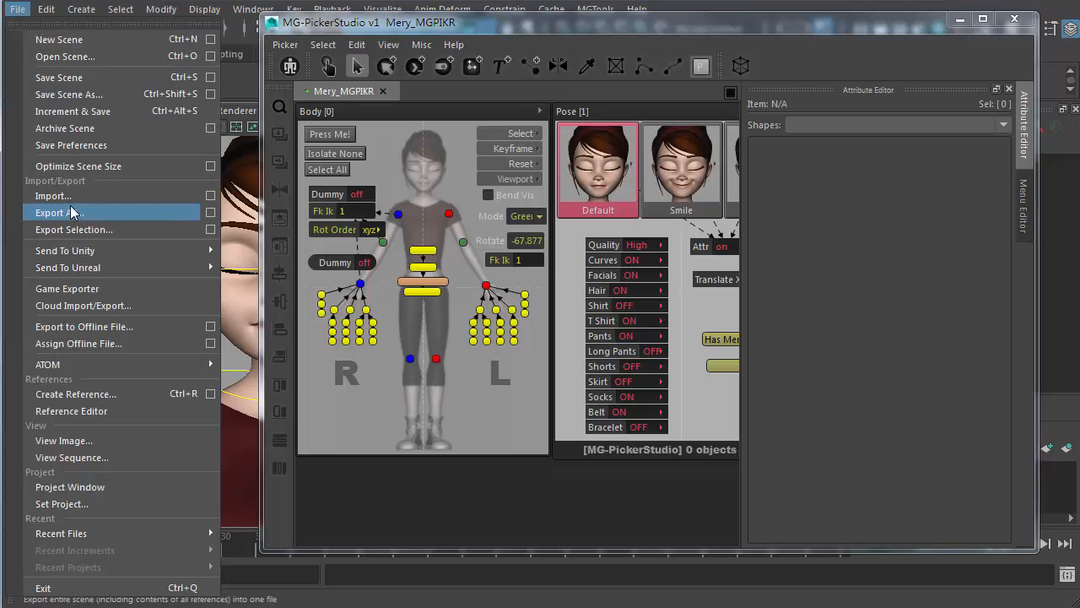
mouse_move(112, 270)
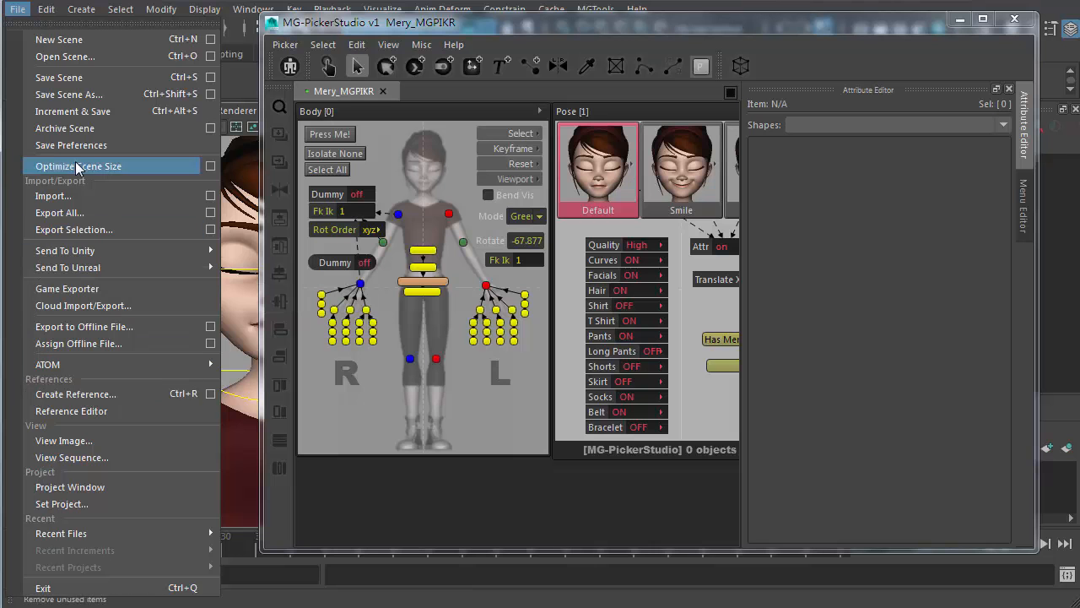
click(92, 80)
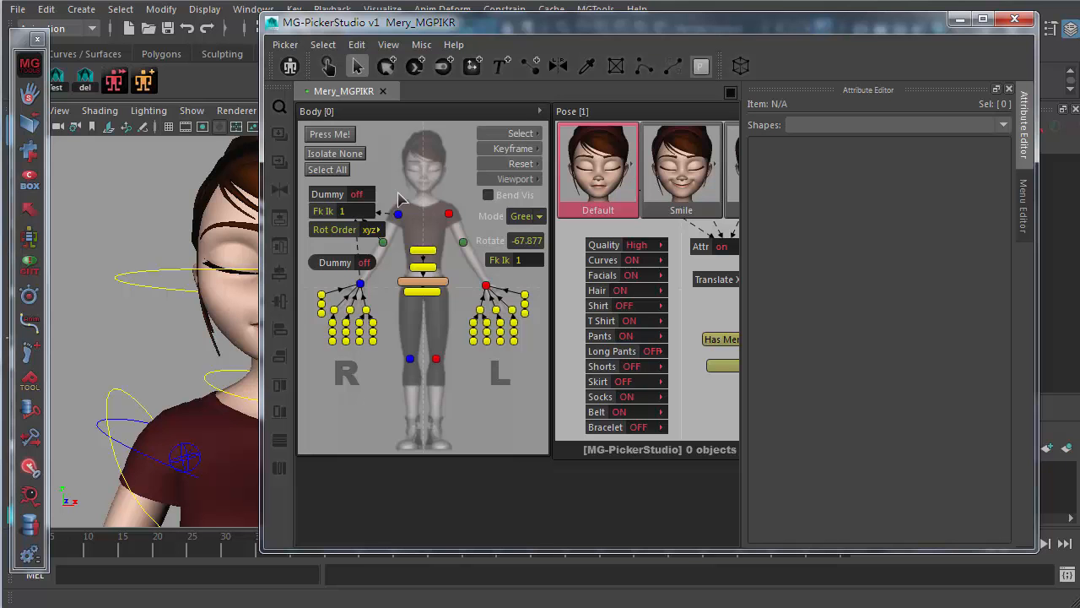
click(303, 122)
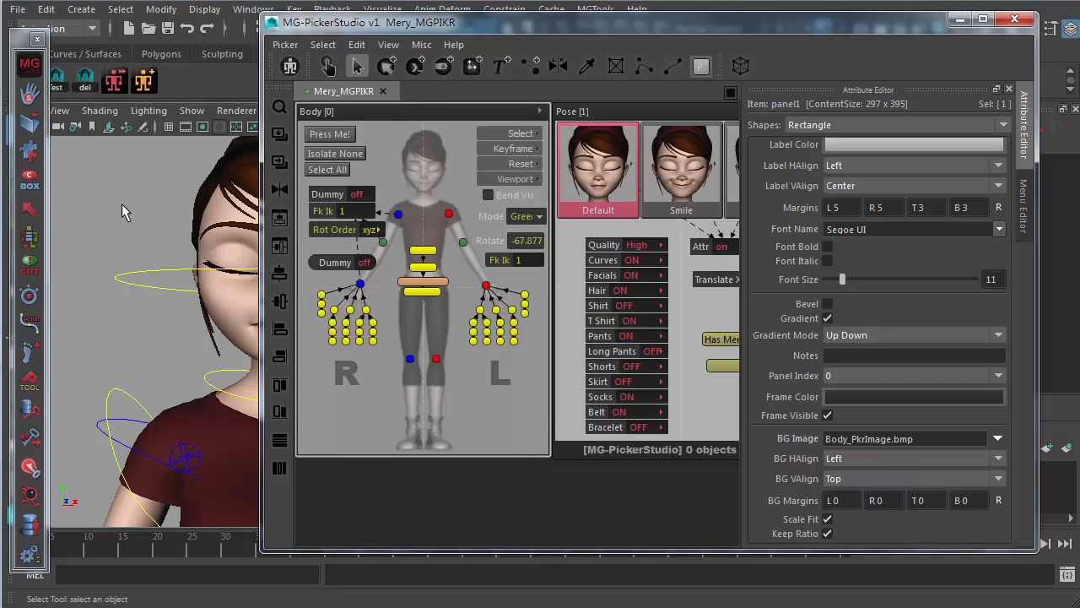
click(421, 153)
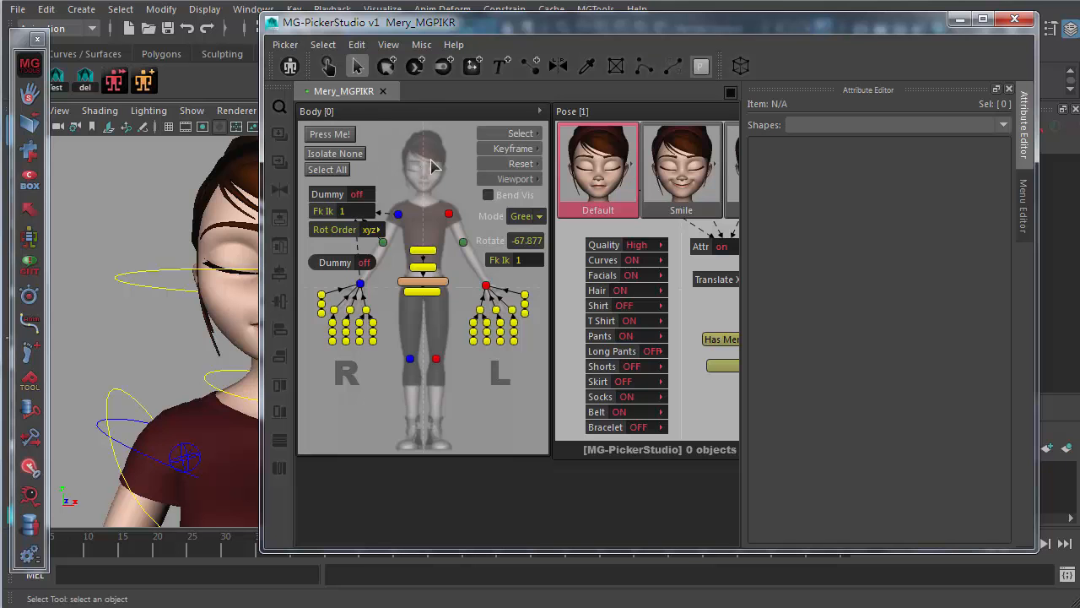
drag(415, 135, 431, 237)
click(400, 214)
click(426, 211)
- Add the note 这是用来选择腰 to the topmost yellow waist button, whose member is Mery_ac_cn_fkback02
click(423, 256)
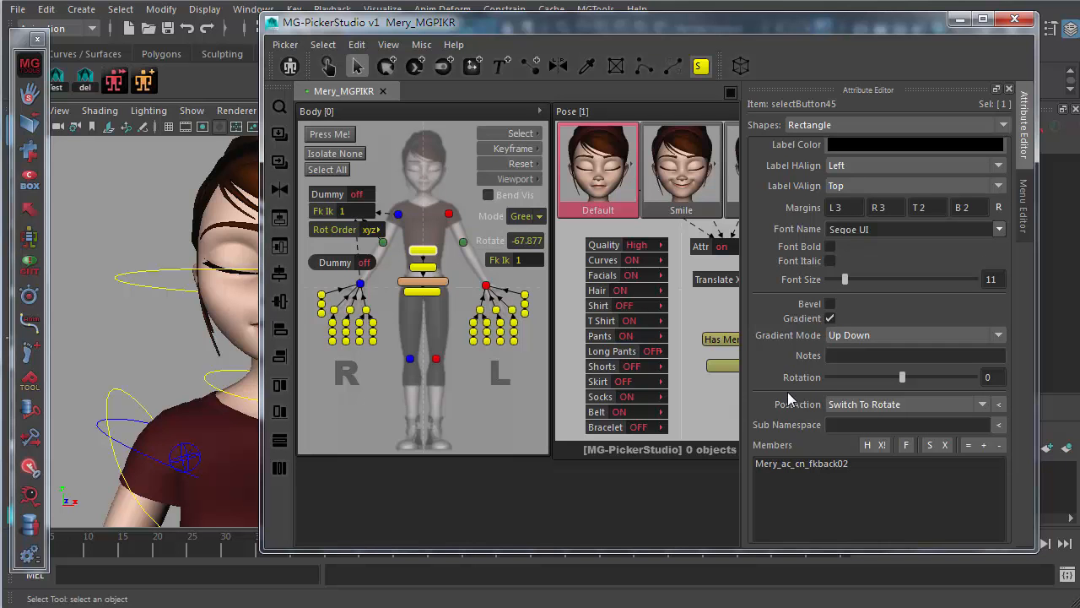
scroll(787, 392, down, 2)
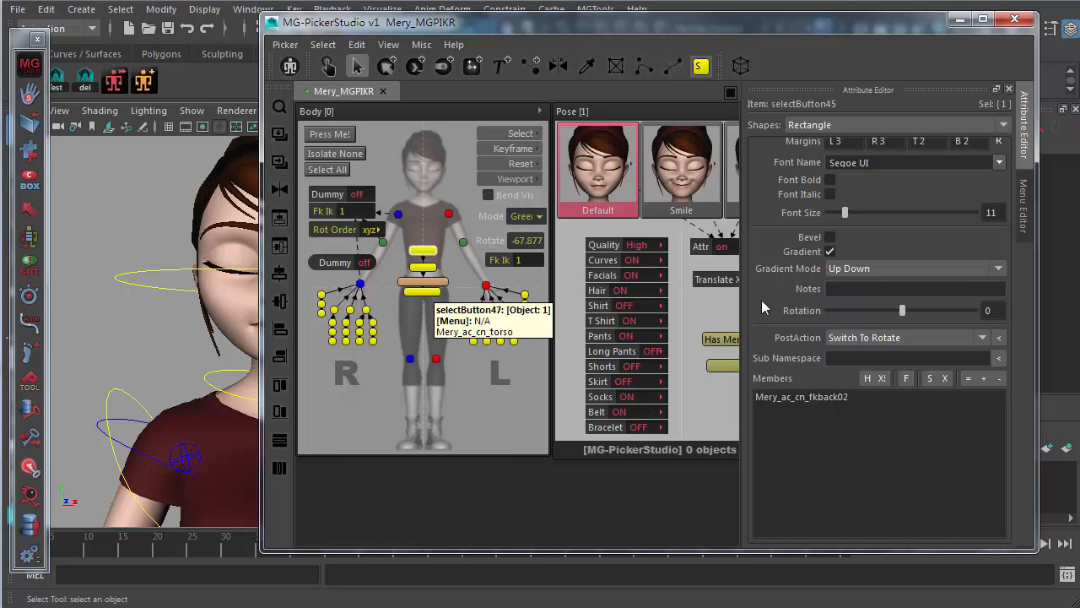
click(848, 291)
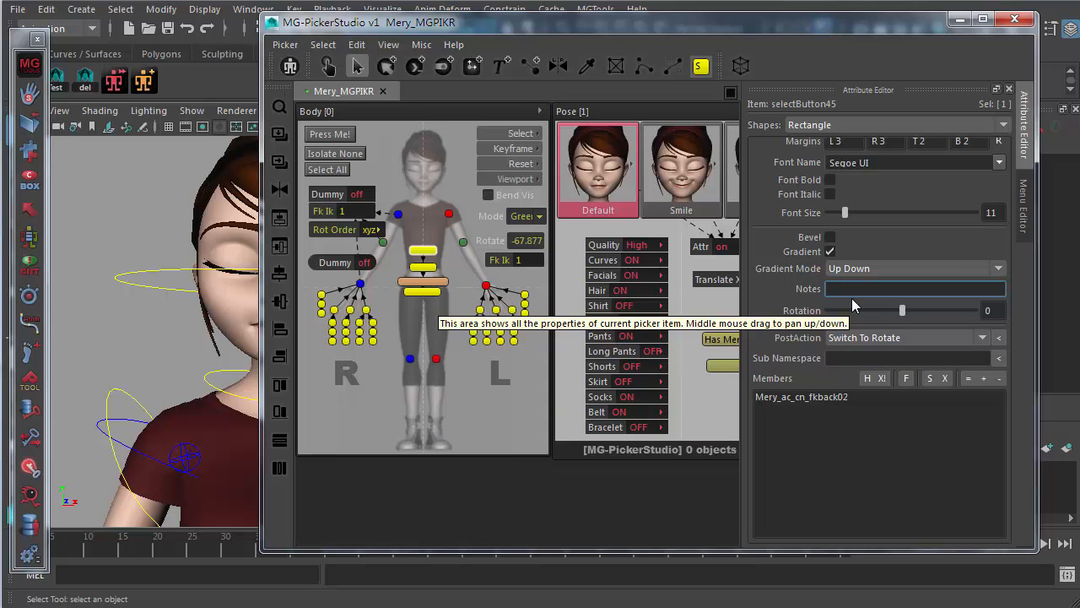
key(ctrl+space)
click(860, 291)
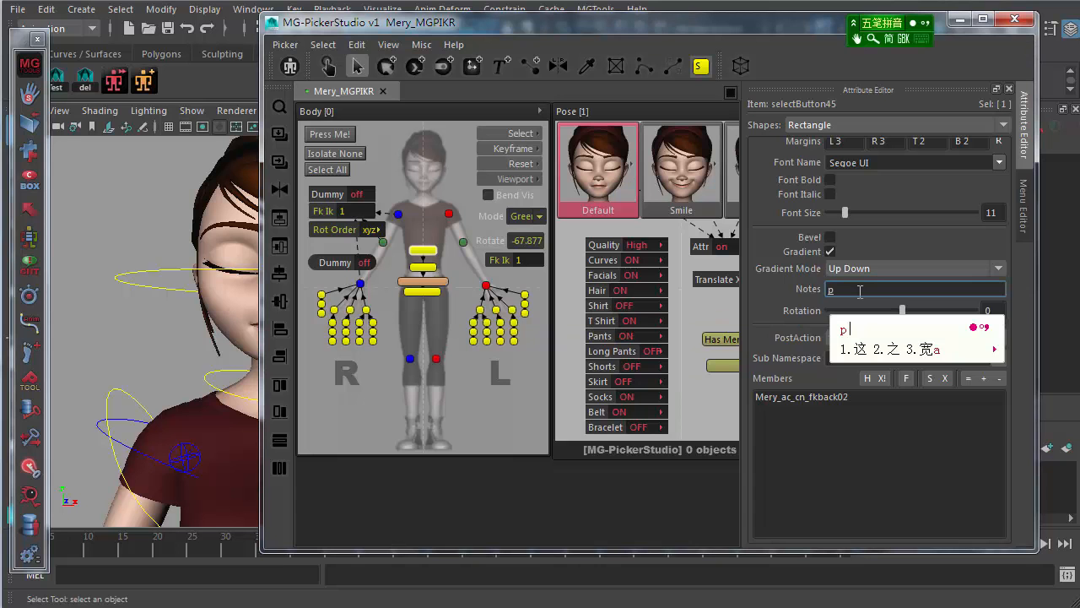
text(这是用来选择腰)
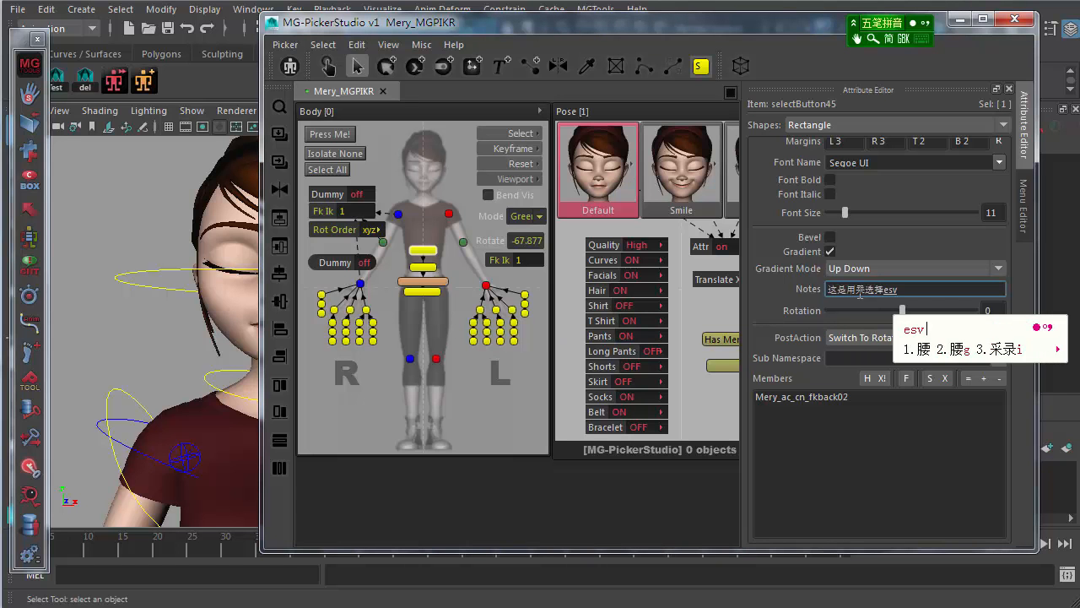
click(418, 149)
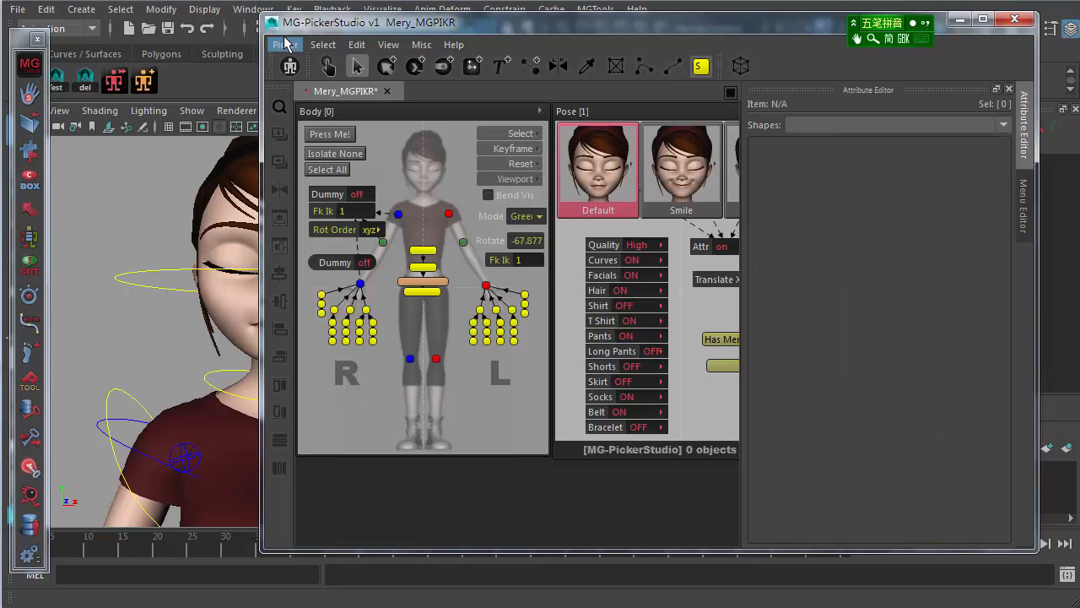
click(285, 45)
click(119, 166)
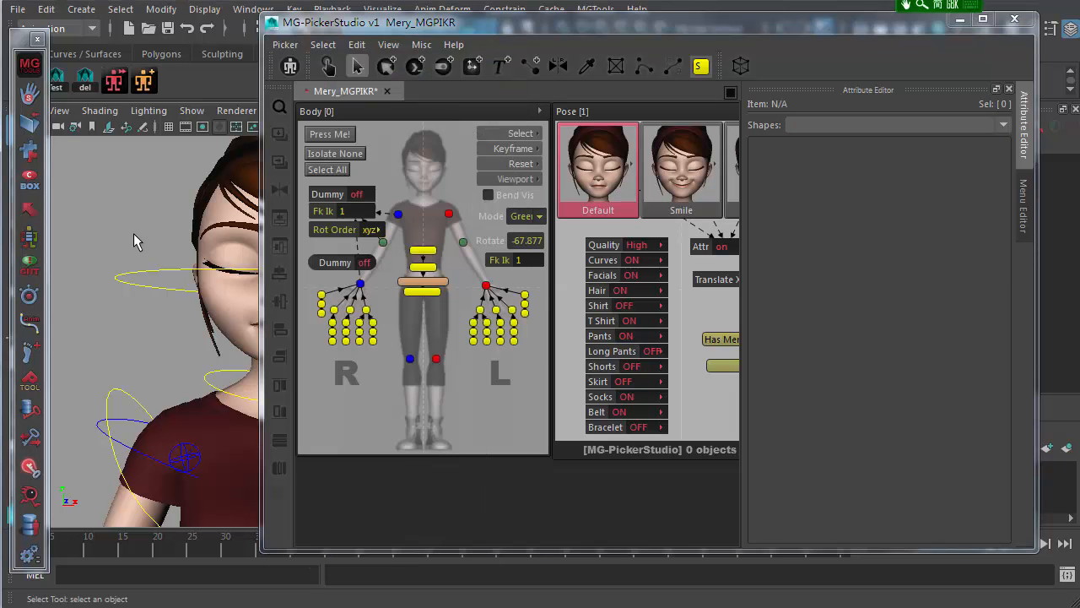
click(18, 9)
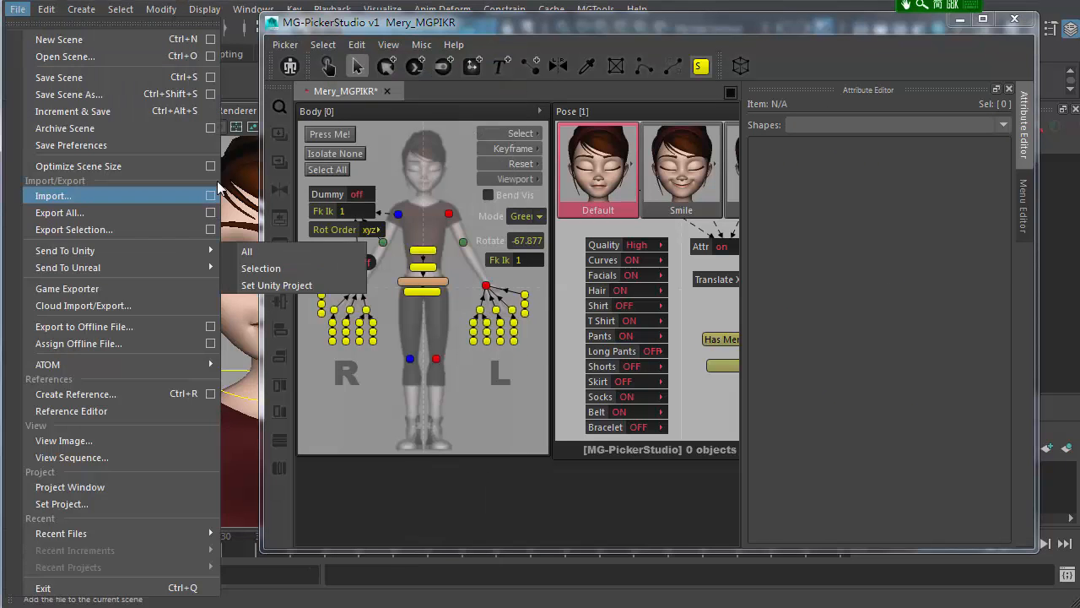
click(593, 268)
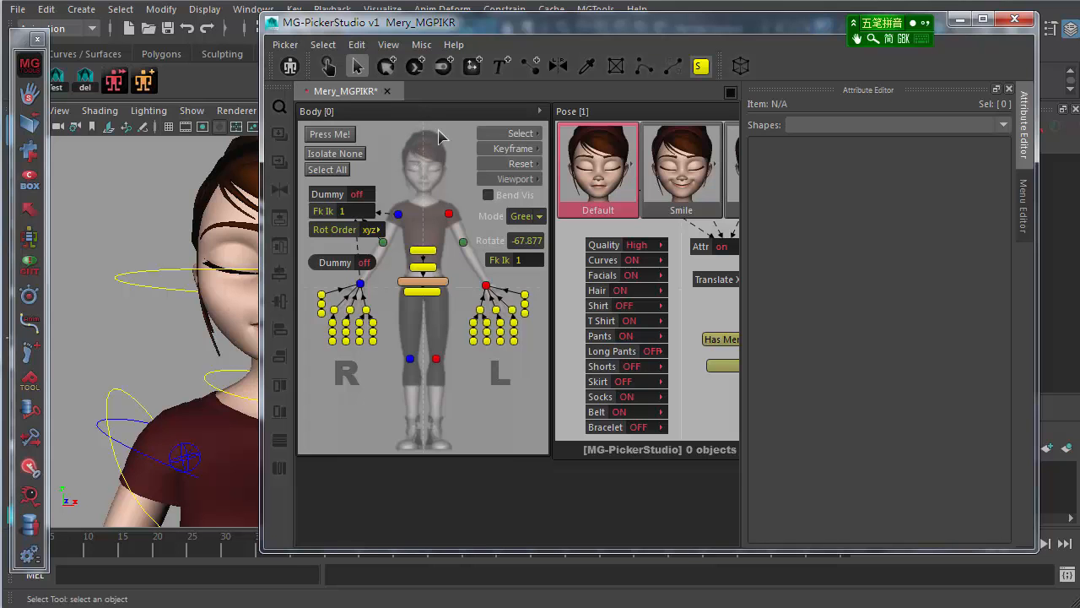
drag(426, 139, 425, 247)
drag(421, 131, 429, 234)
mouse_move(421, 131)
mouse_down()
mouse_move(430, 245)
mouse_move(422, 135)
mouse_up()
click(147, 241)
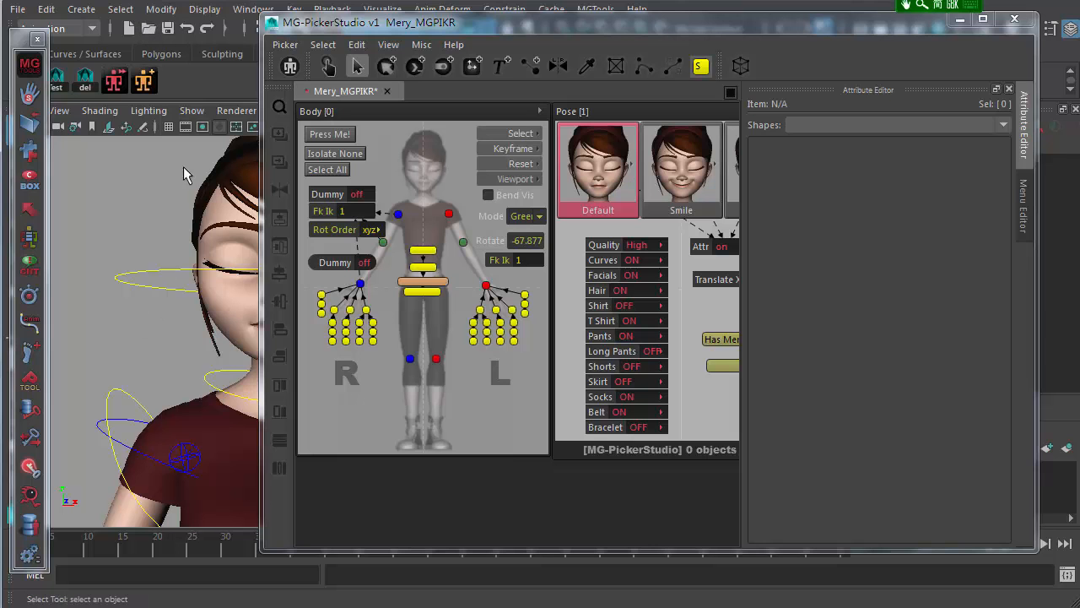
click(160, 282)
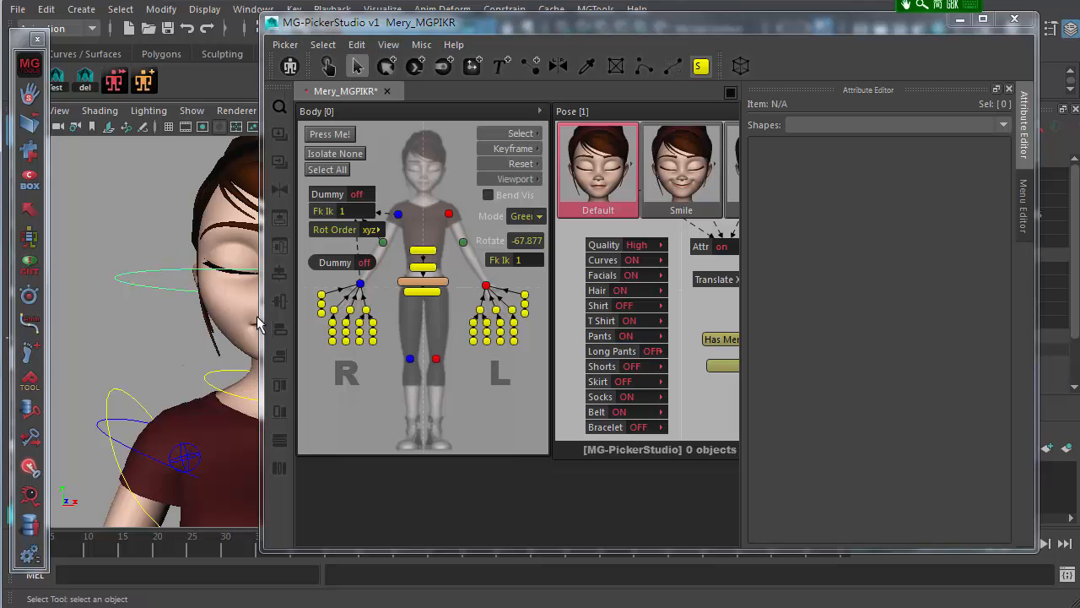
click(140, 316)
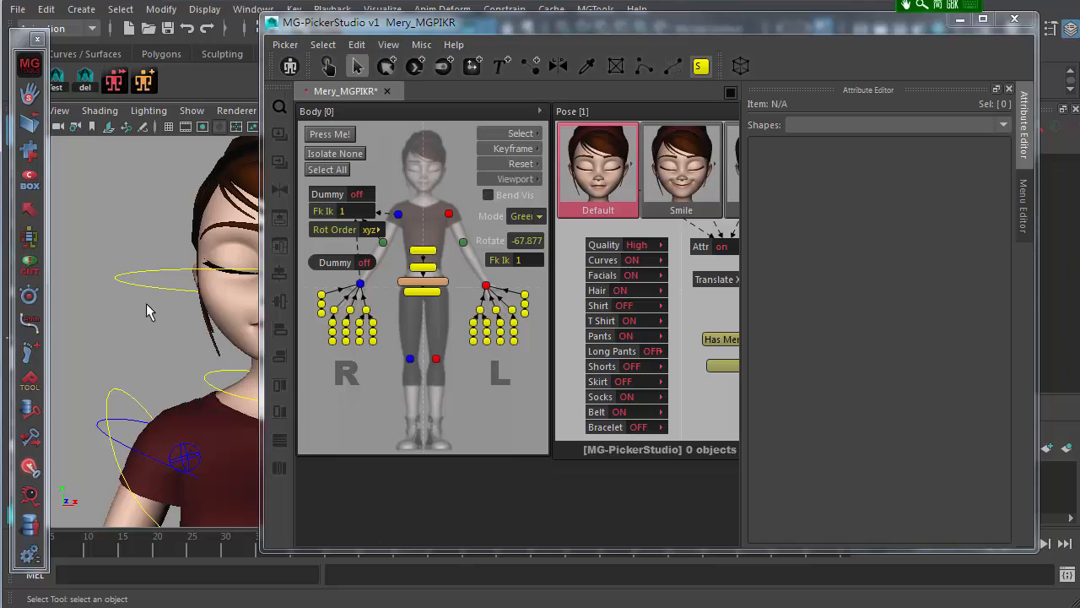
drag(162, 275, 163, 319)
click(164, 319)
click(187, 275)
click(158, 238)
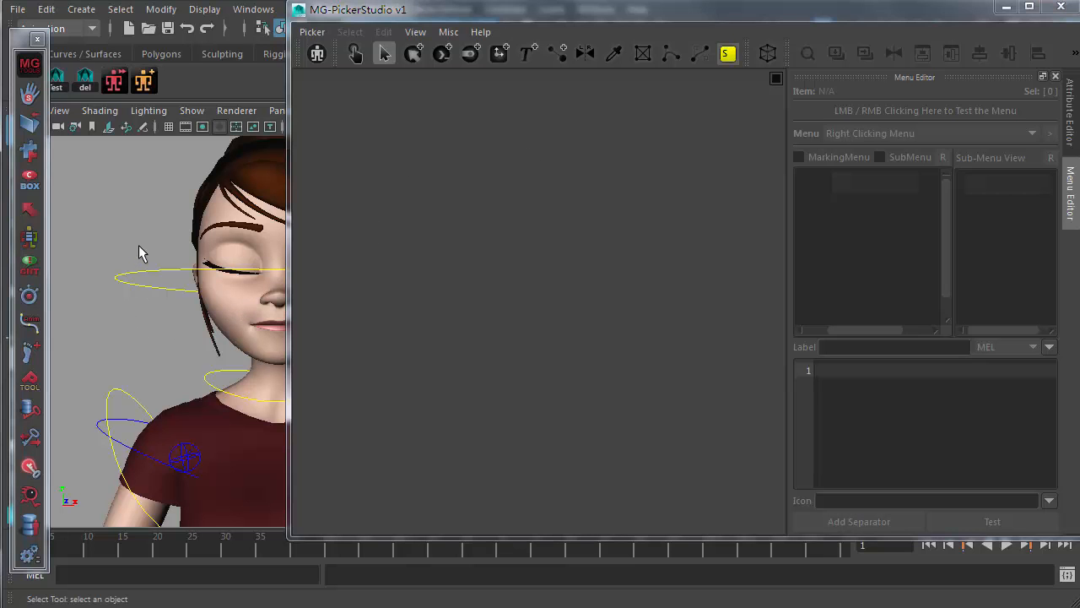
drag(127, 217, 155, 309)
click(118, 211)
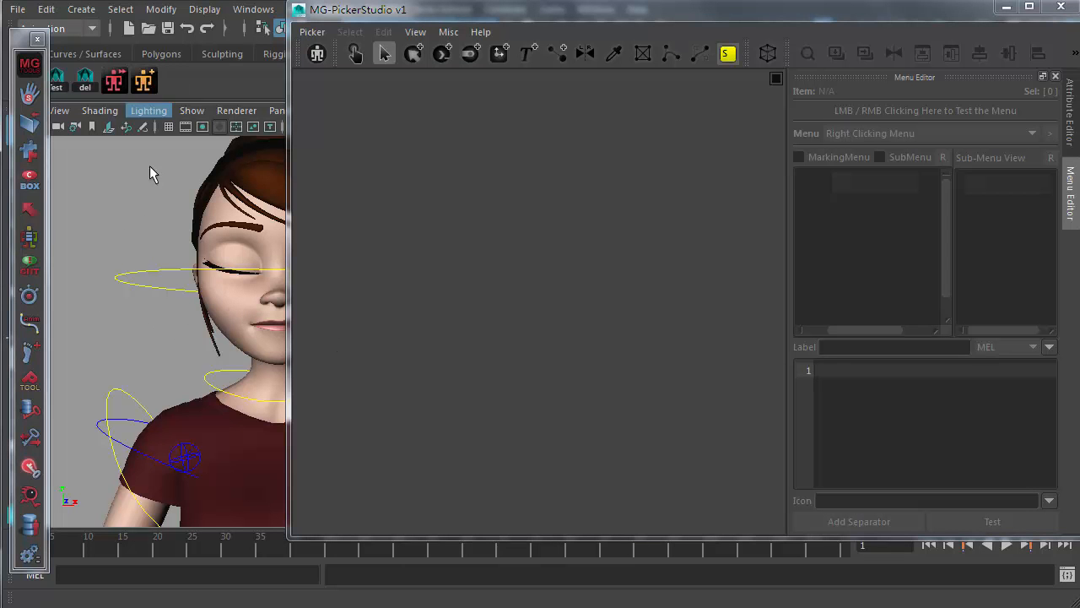
- Open all in-scene pickers stored in the Maya scene
click(312, 32)
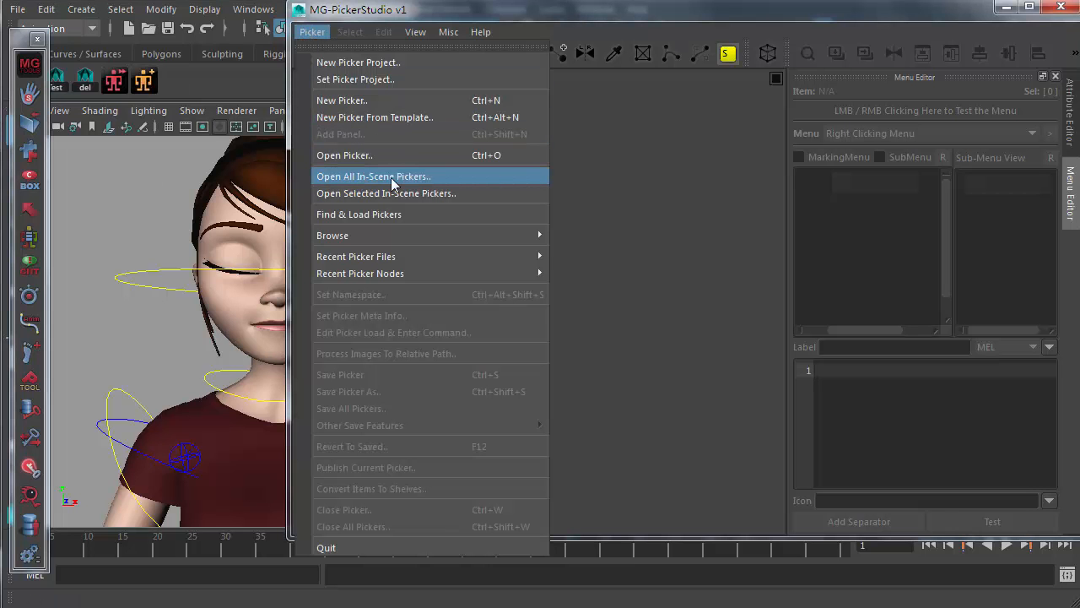
click(426, 179)
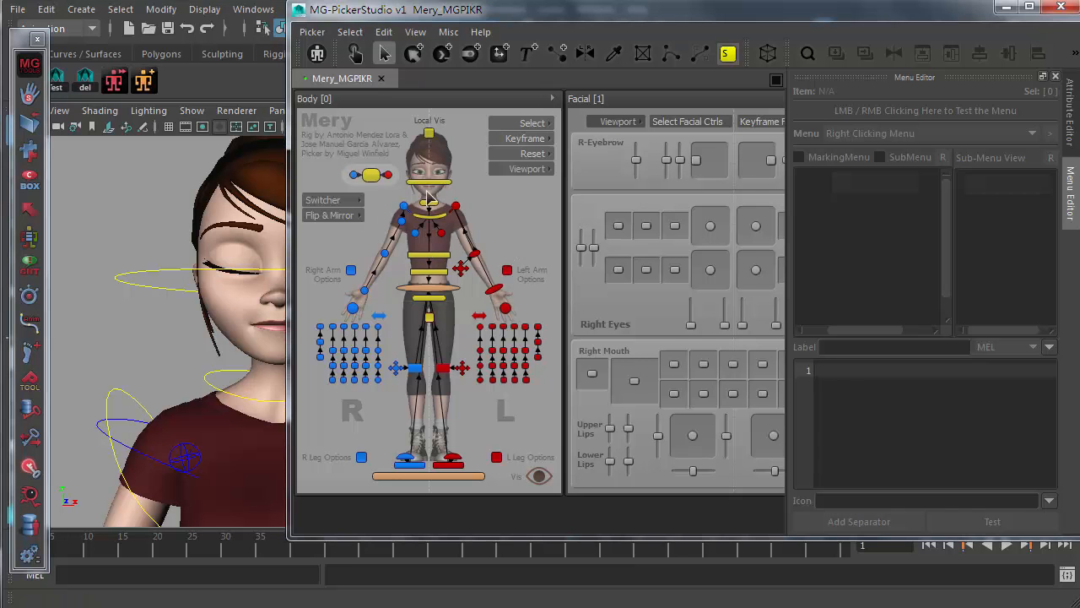
- Change the shape of the upper yellow waist button on the Body panel to Image
click(438, 255)
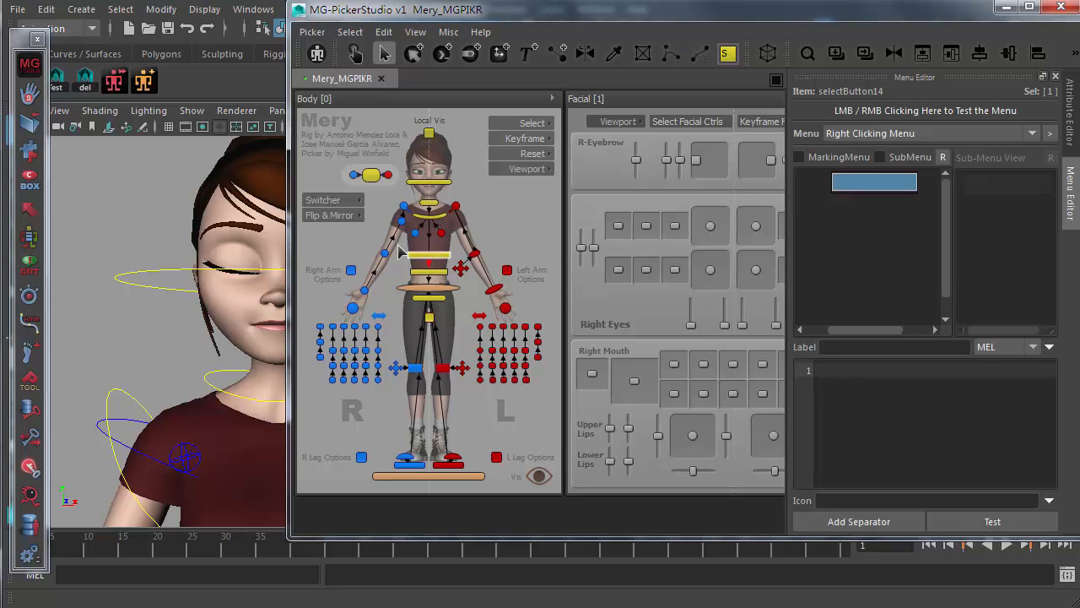
click(1071, 118)
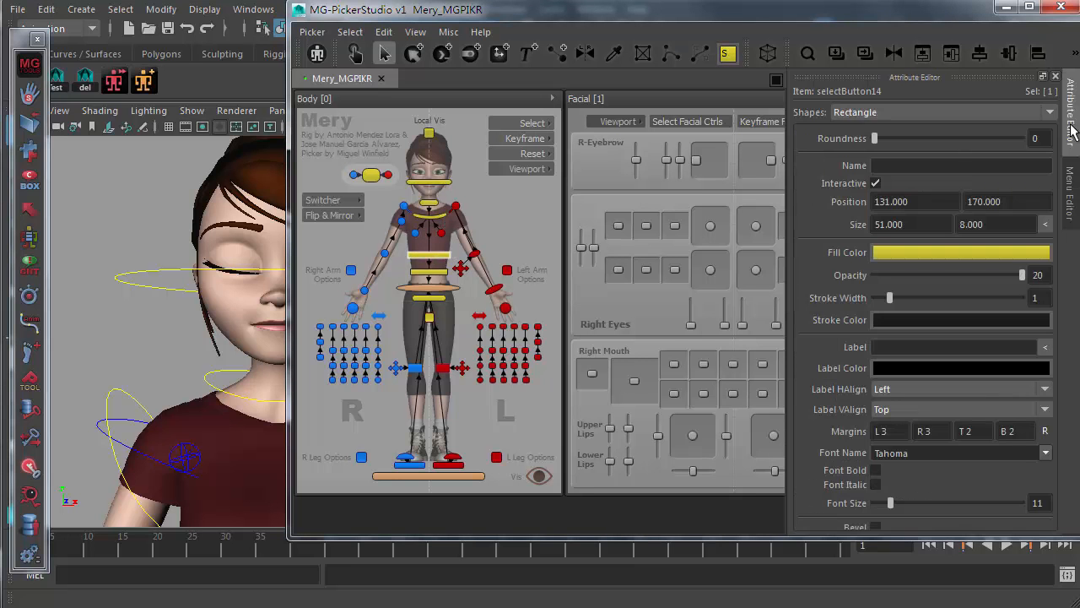
click(875, 111)
click(854, 251)
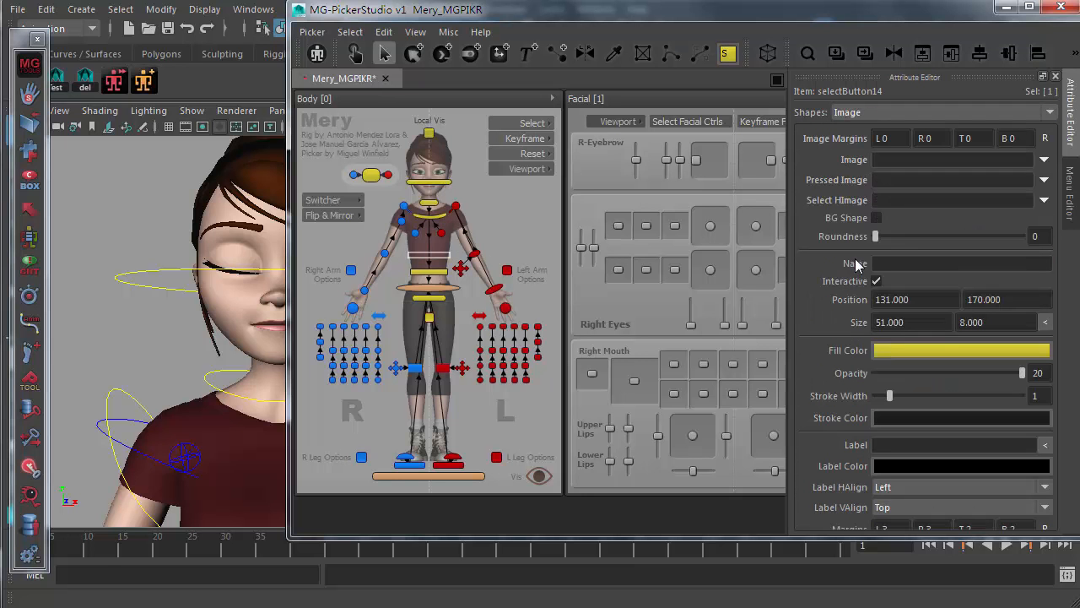
- Assign warningMediumIcon.png from the MG-Picker images folder as the waist button's image and fit the button to the image size
click(1044, 179)
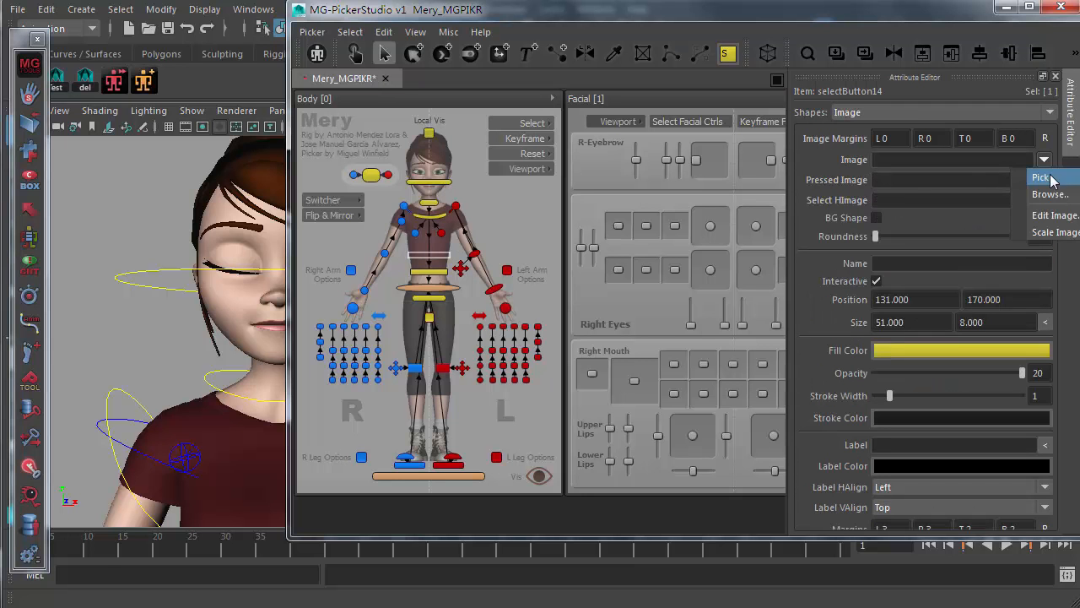
click(1054, 175)
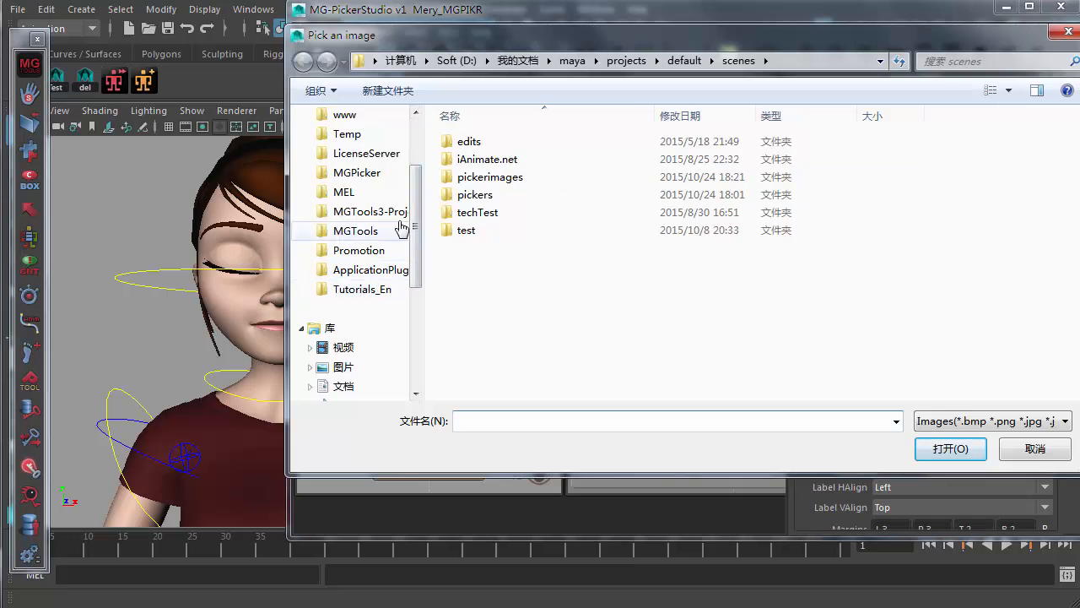
click(372, 176)
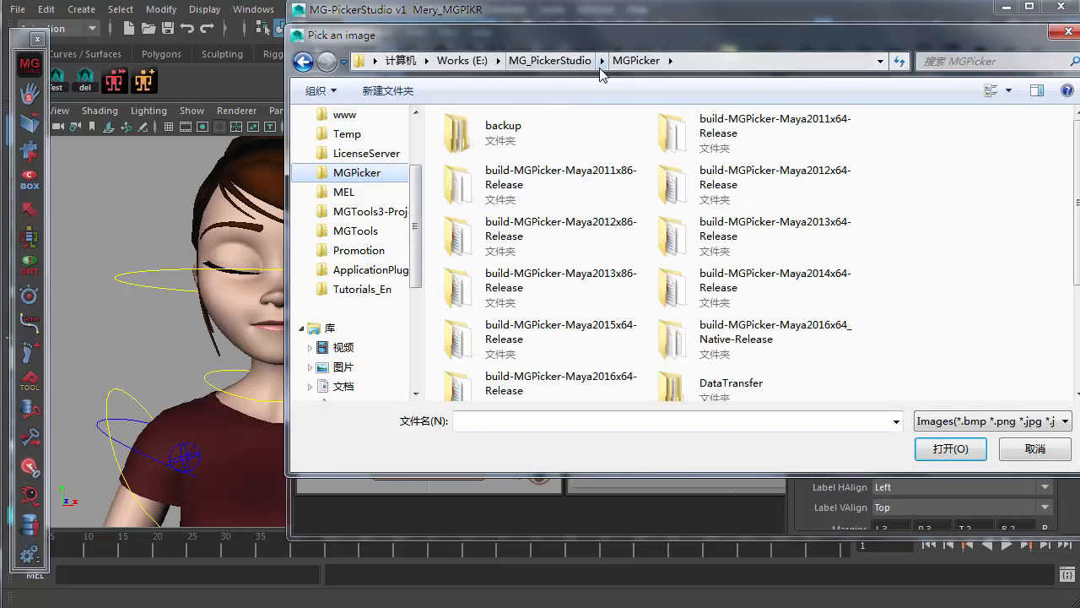
click(776, 295)
scroll(736, 322, down, 3)
double_click(717, 283)
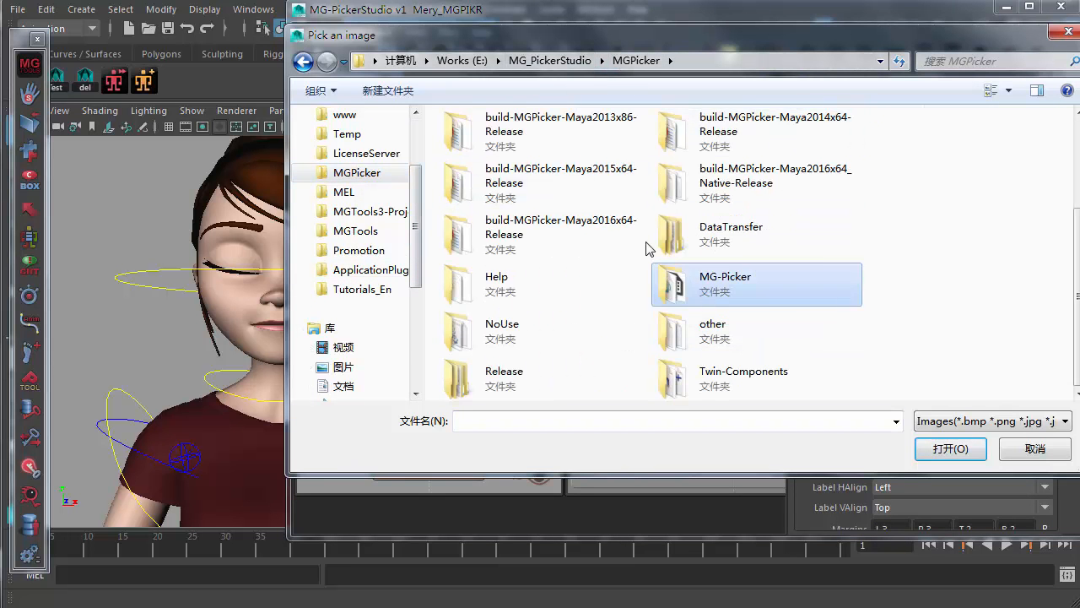
click(505, 142)
double_click(504, 142)
scroll(911, 329, down, 10)
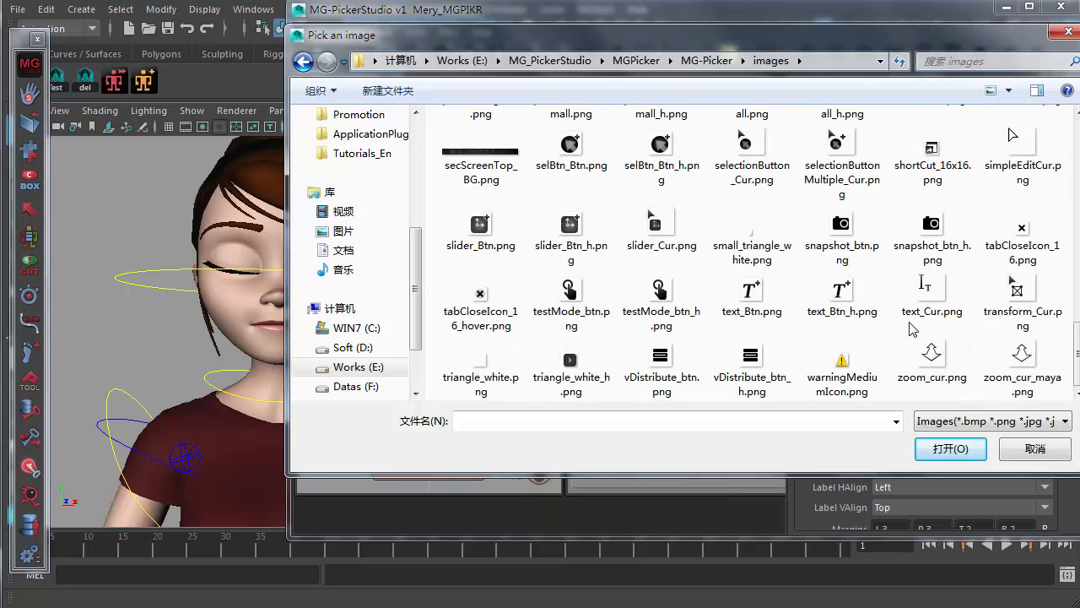
click(844, 372)
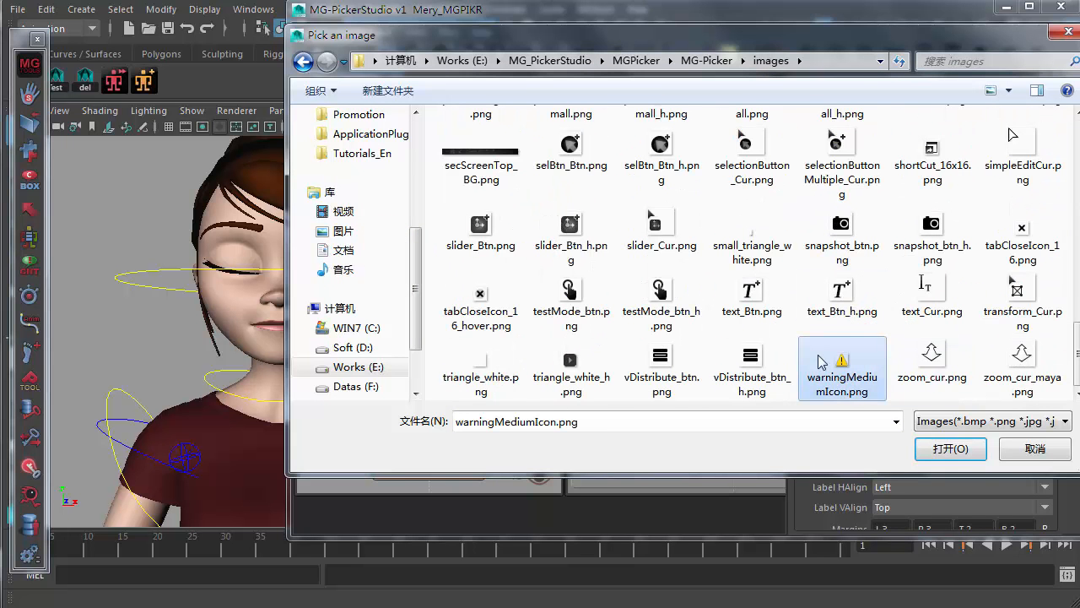
click(969, 456)
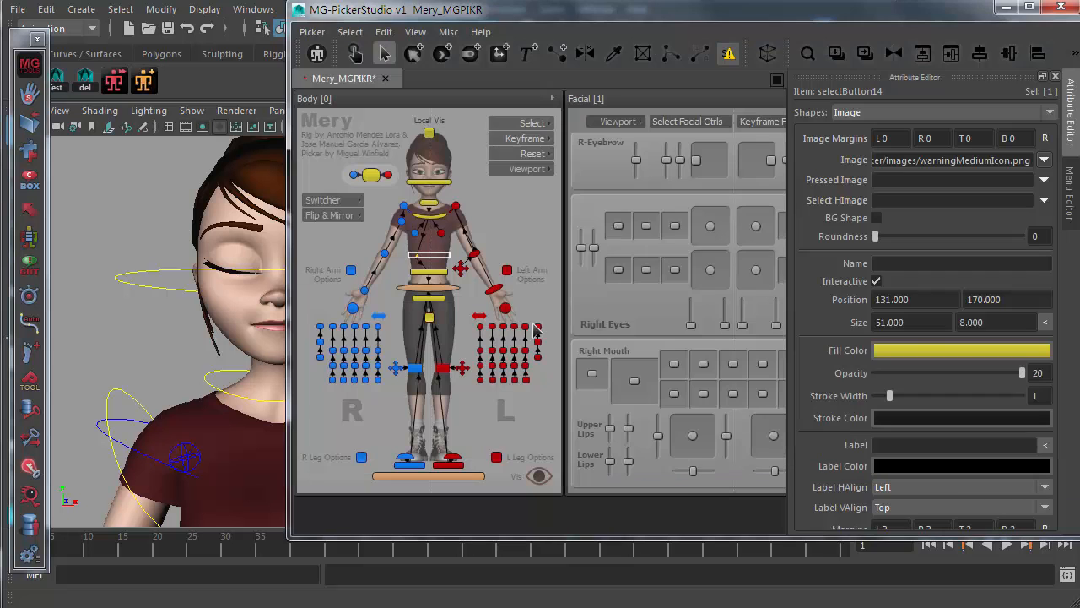
double_click(439, 256)
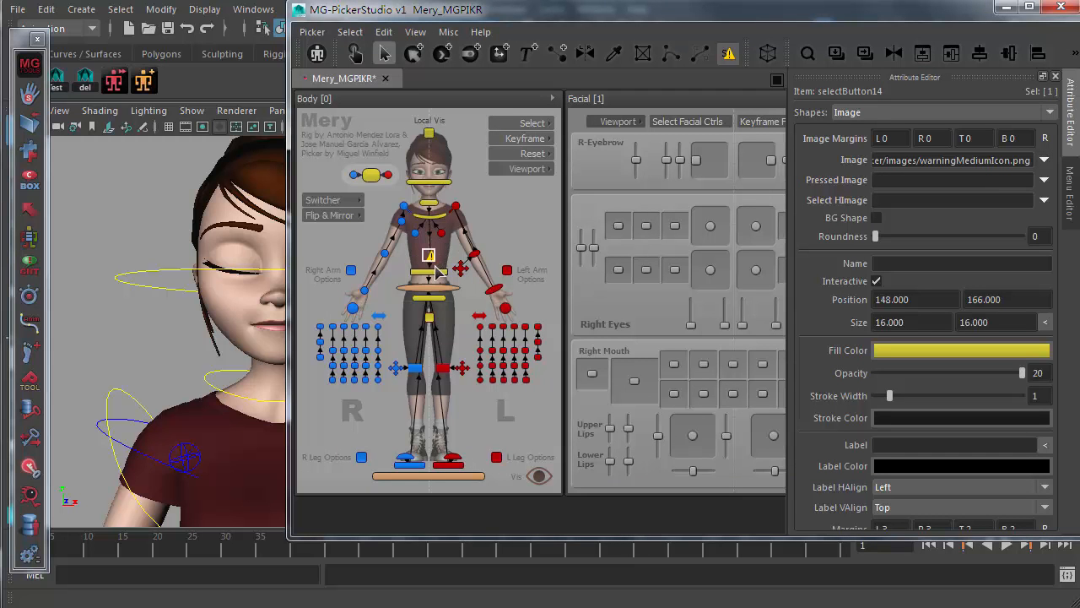
- Fit the waist image button to its 24 by 20 image size and reposition it to 147, 164 on the Body panel
key(ctrl+t)
mouse_move(440, 265)
mouse_down()
mouse_move(450, 271)
mouse_move(432, 255)
mouse_up()
key(q)
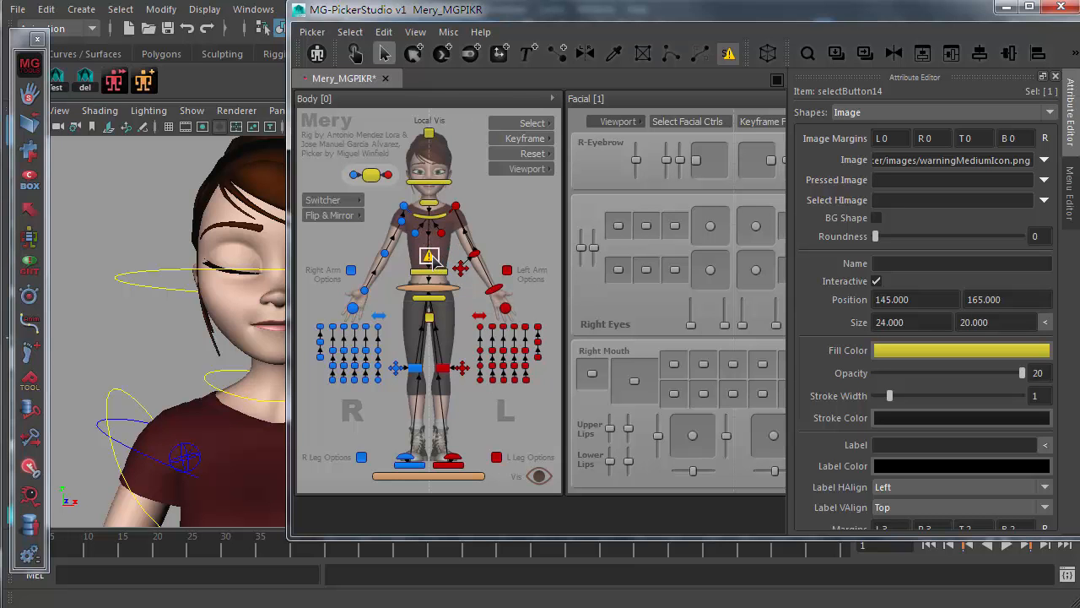
click(503, 244)
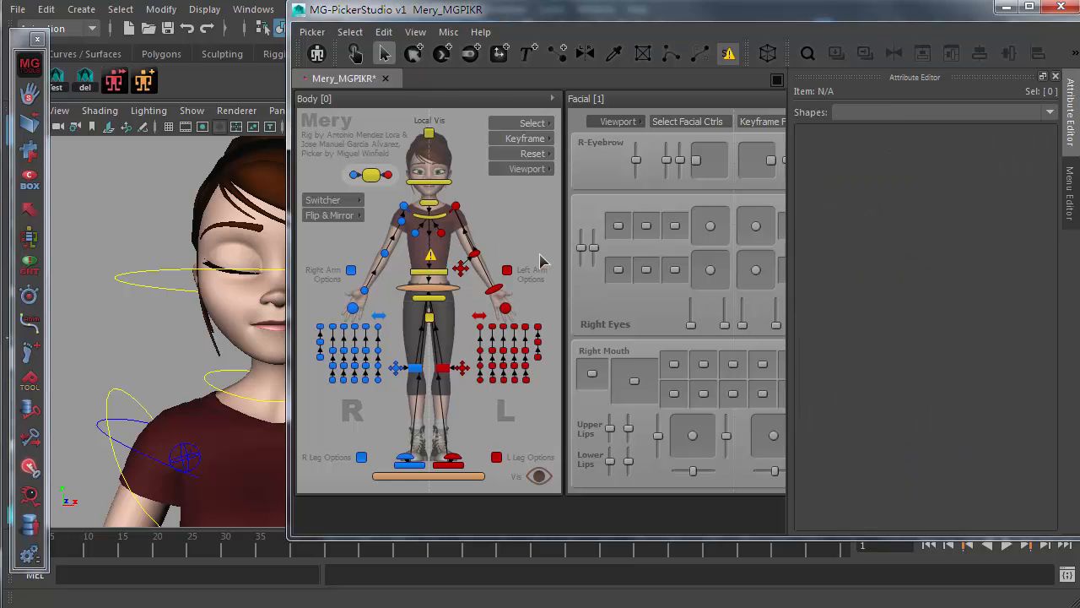
click(430, 256)
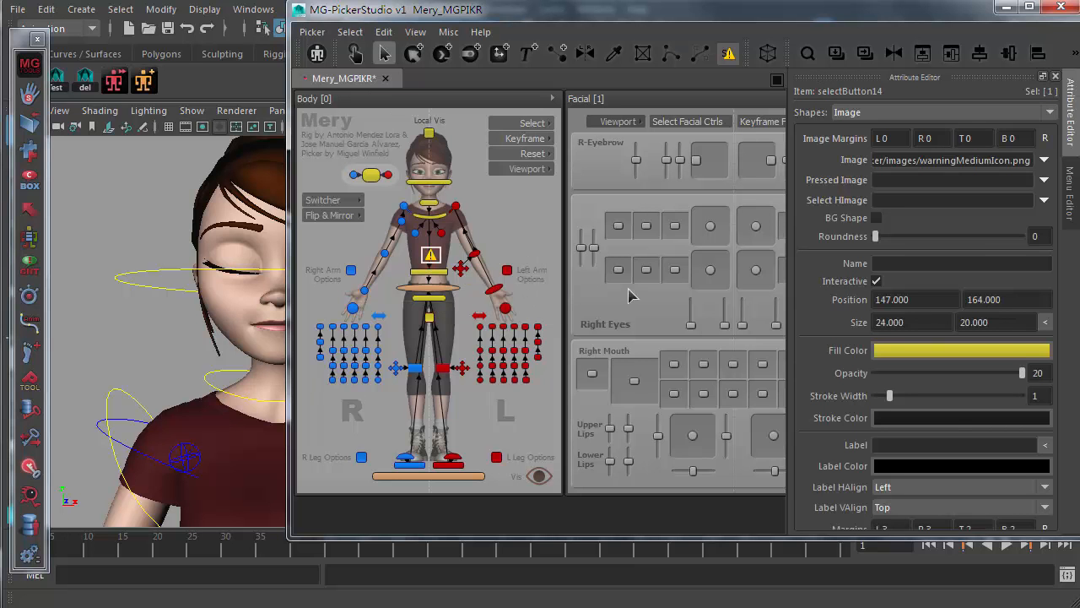
- Check the waist button's full image path to warningMediumIcon.png and save the picker to its in-scene node
drag(919, 154, 818, 158)
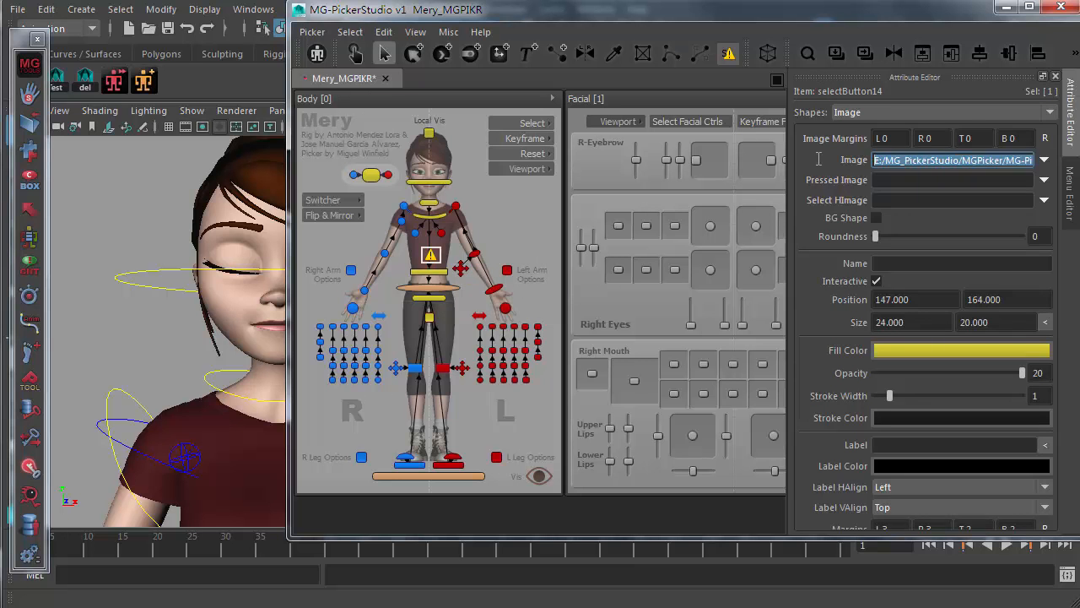
drag(914, 158, 1072, 162)
click(976, 154)
click(934, 158)
drag(919, 161, 1031, 160)
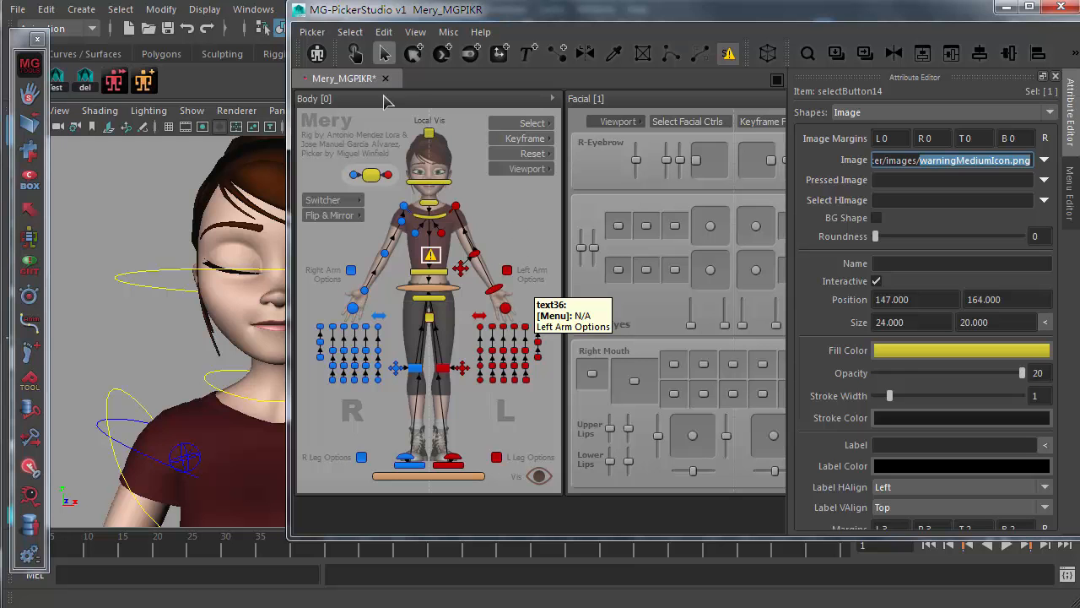
key(ctrl+s)
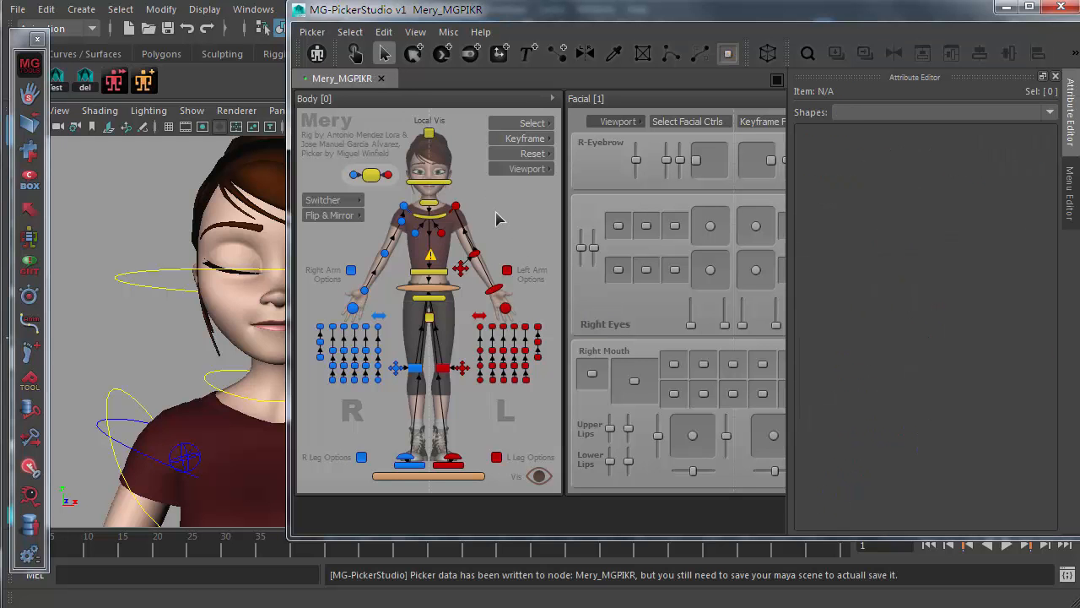
- Examine the waist button's image path again in the saved picker, focusing on the file name
click(430, 255)
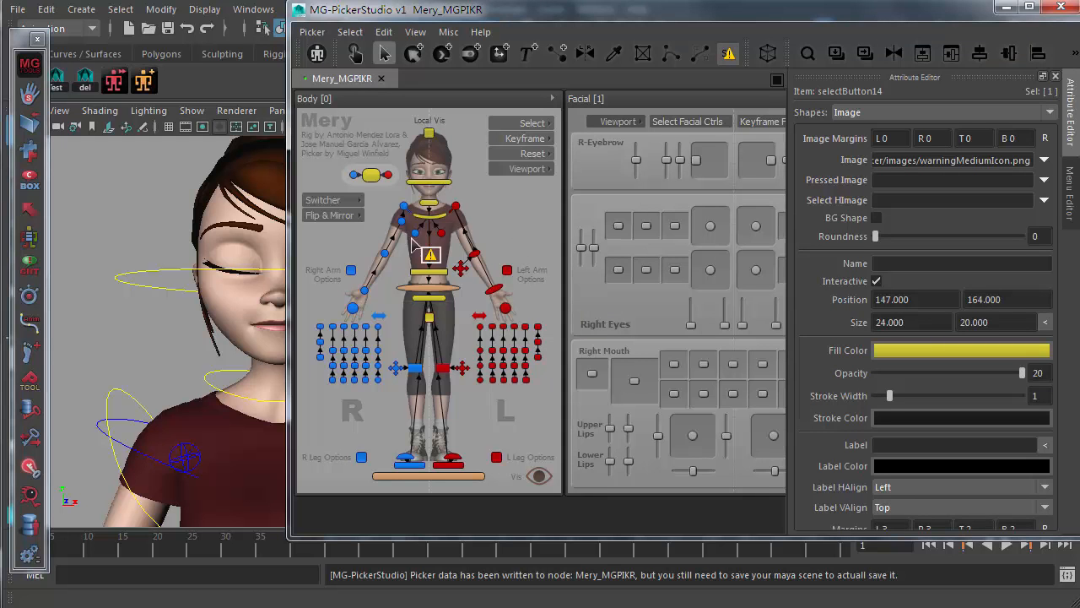
double_click(920, 160)
click(973, 160)
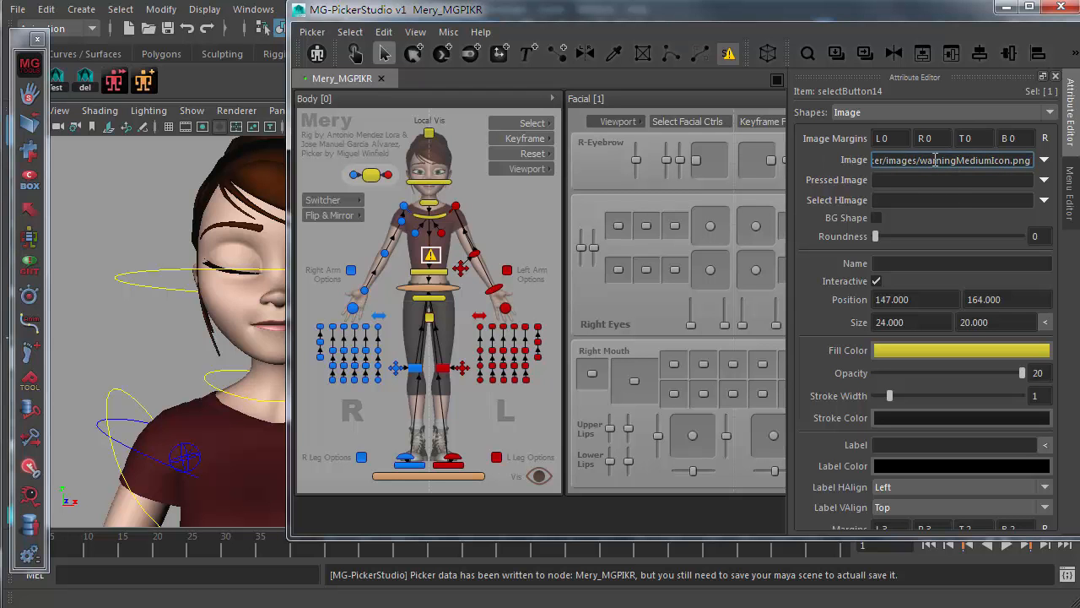
drag(921, 159, 1036, 160)
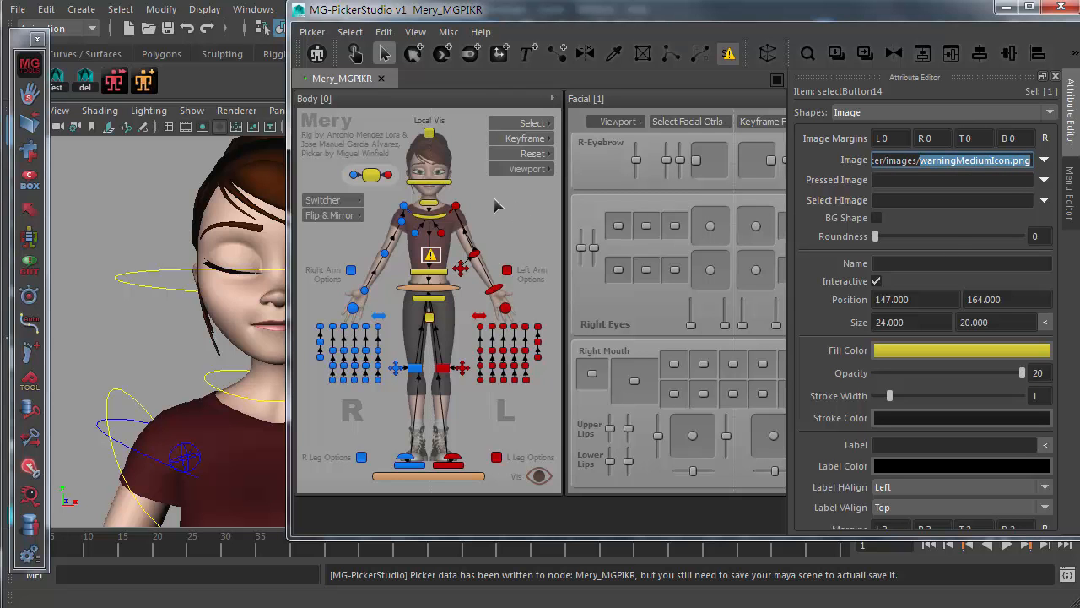
click(498, 206)
click(429, 255)
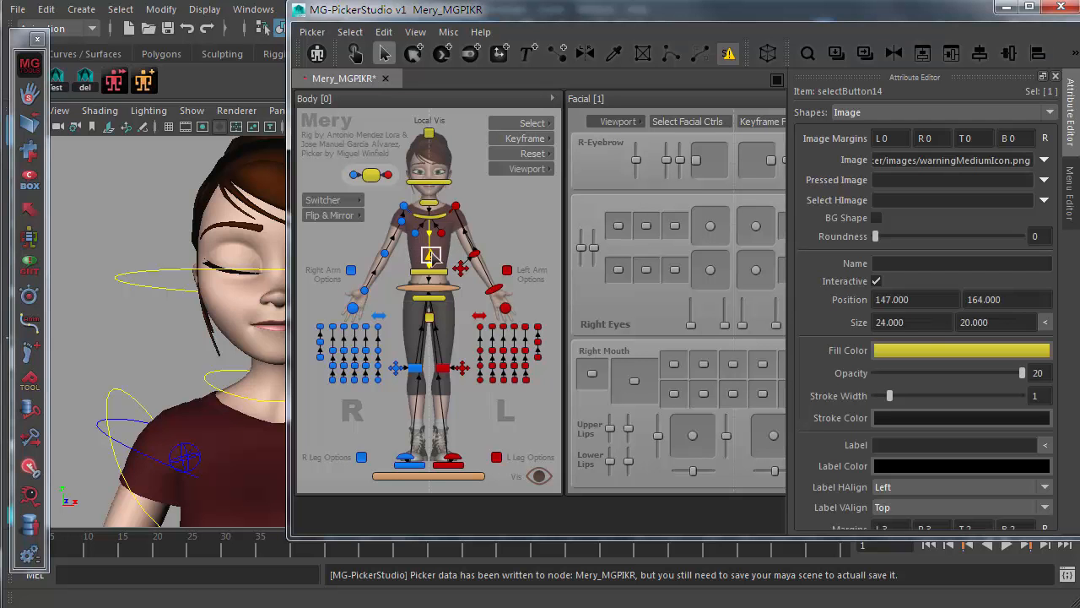
click(437, 245)
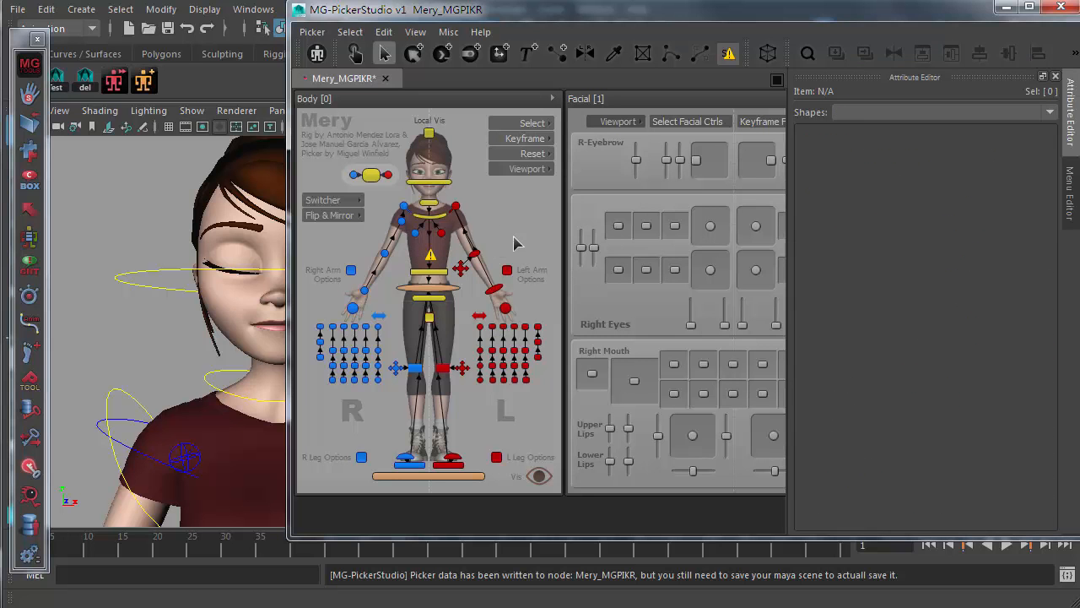
- Process the picker's images to relative paths and check the waist button's image path
click(320, 37)
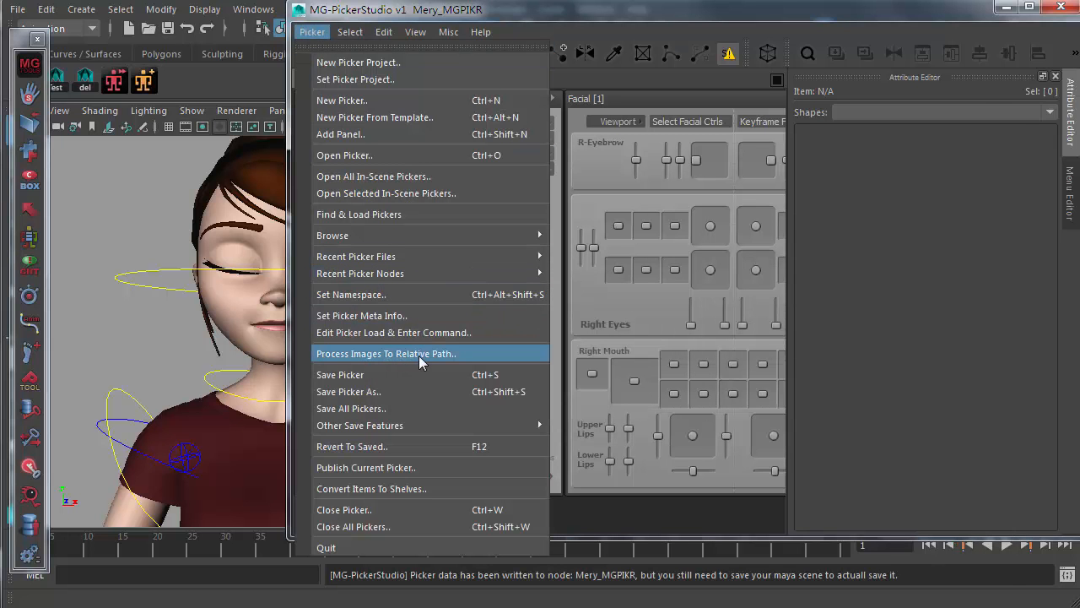
click(459, 353)
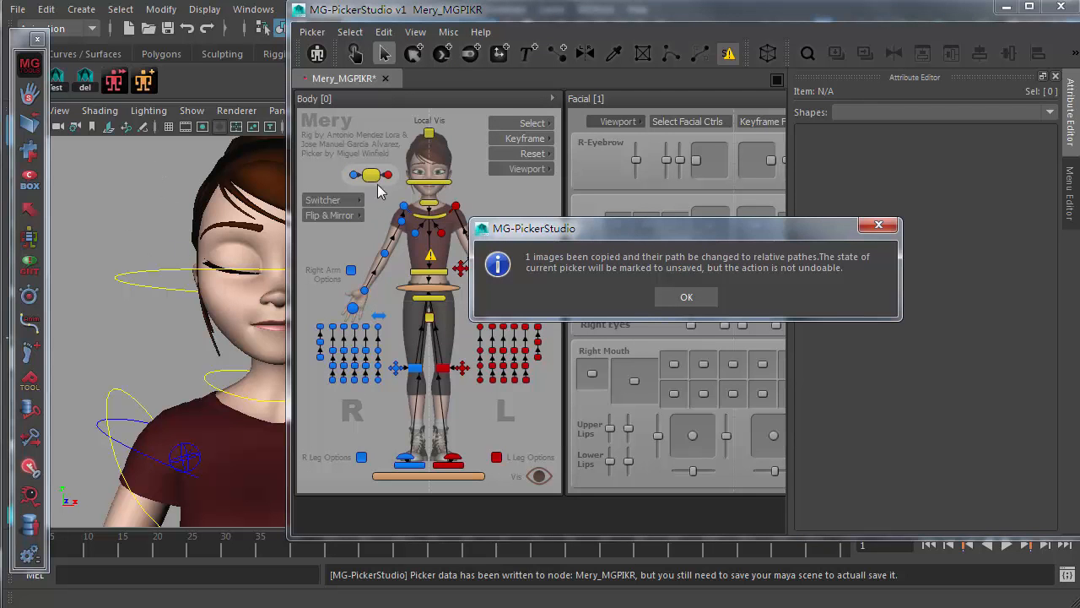
click(686, 297)
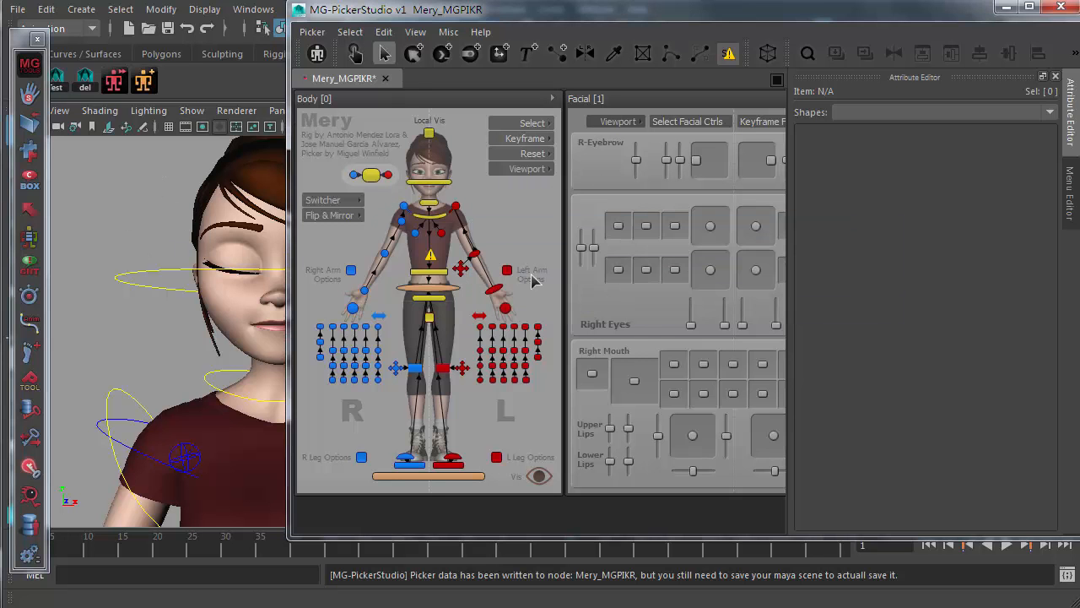
click(431, 255)
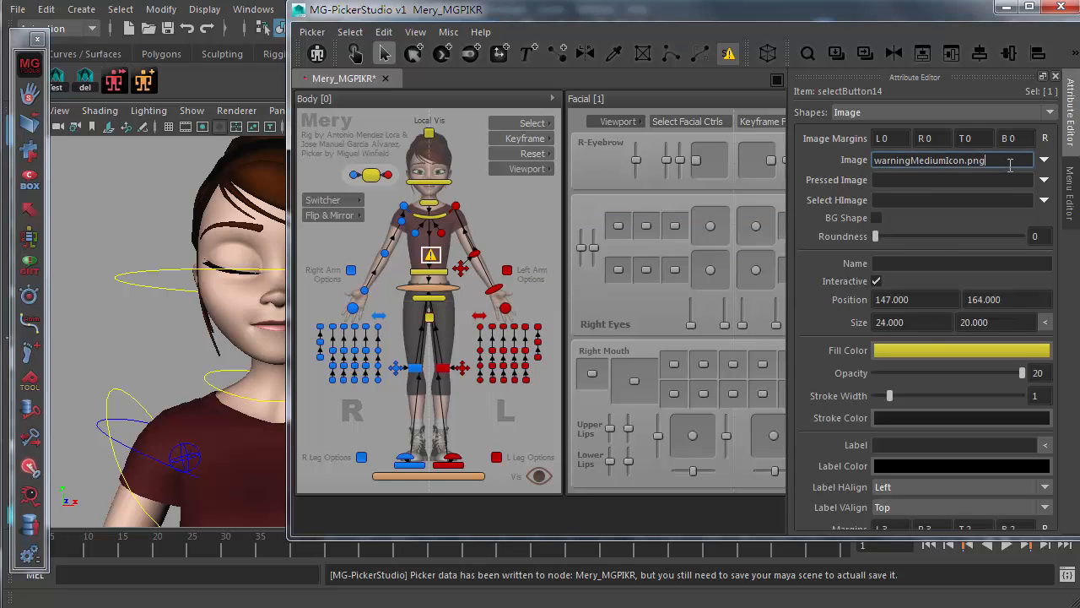
click(531, 236)
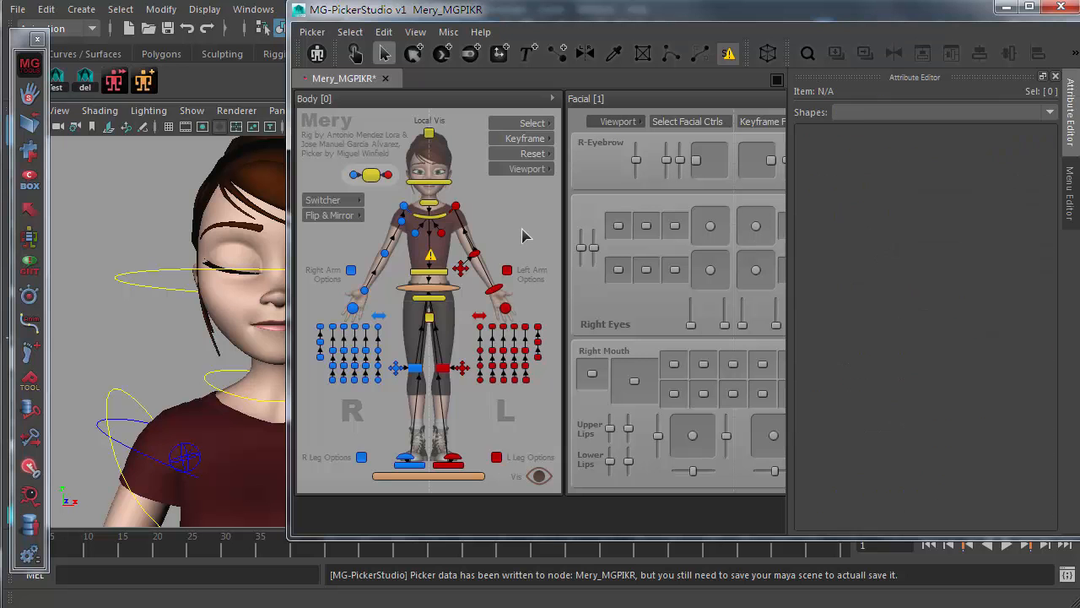
- Review the Process Images To Relative Path command and the waist button's relative image path
click(313, 32)
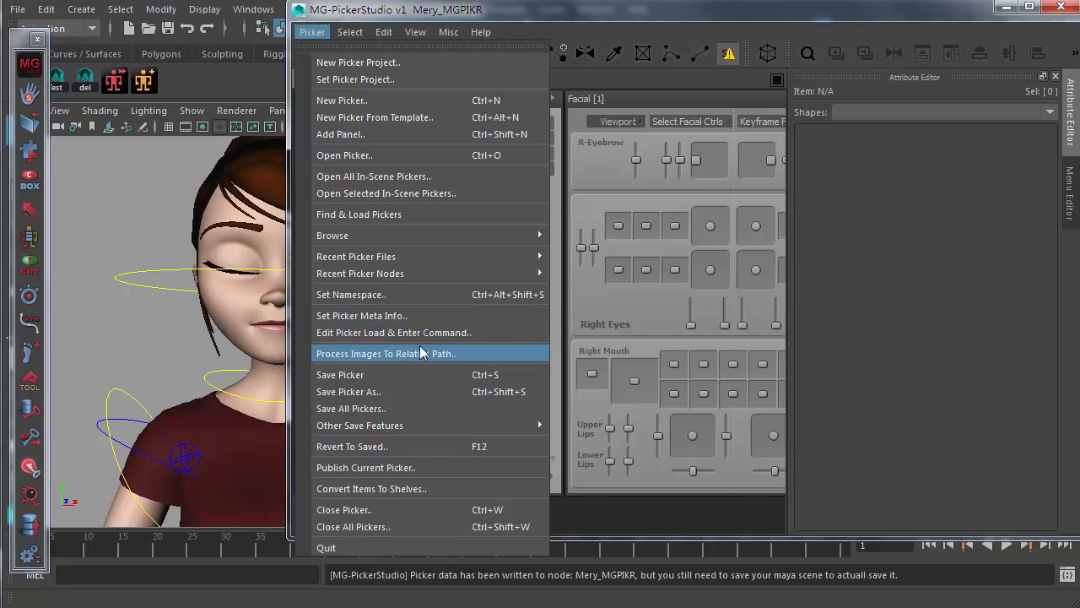
click(914, 335)
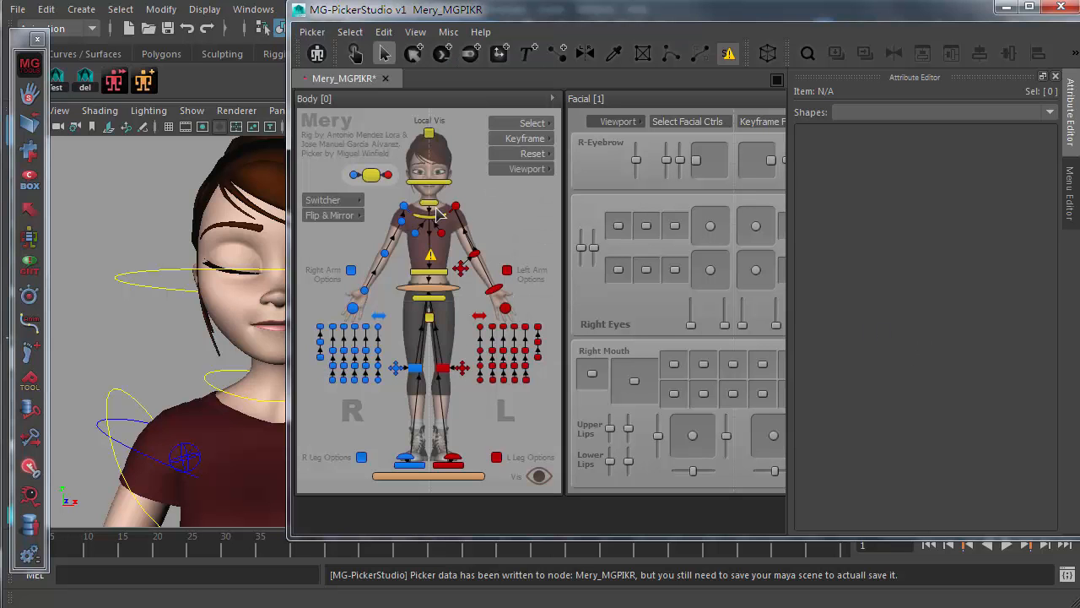
click(428, 258)
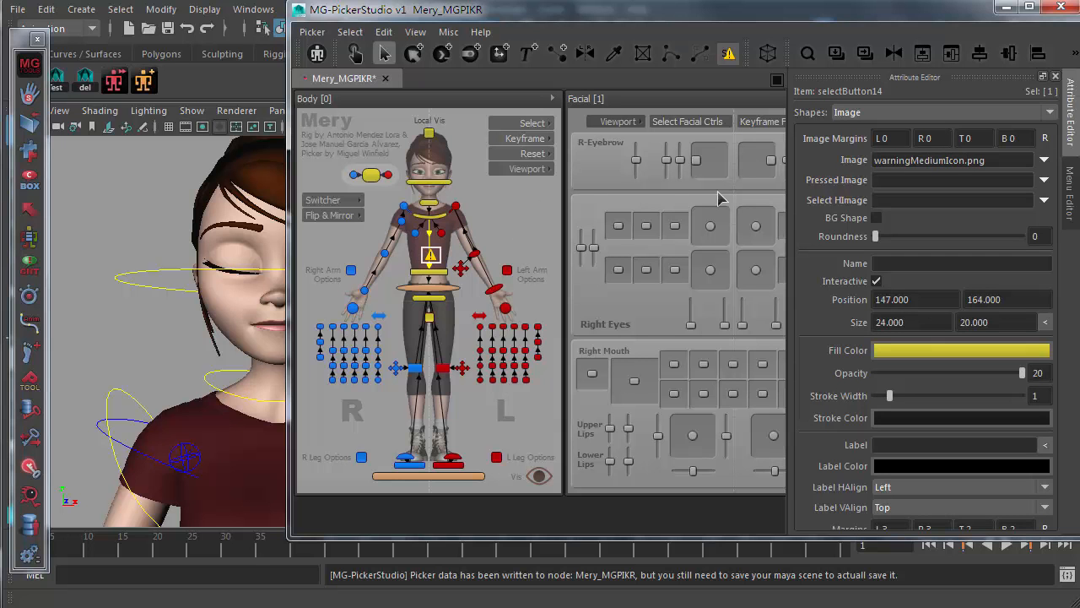
click(312, 32)
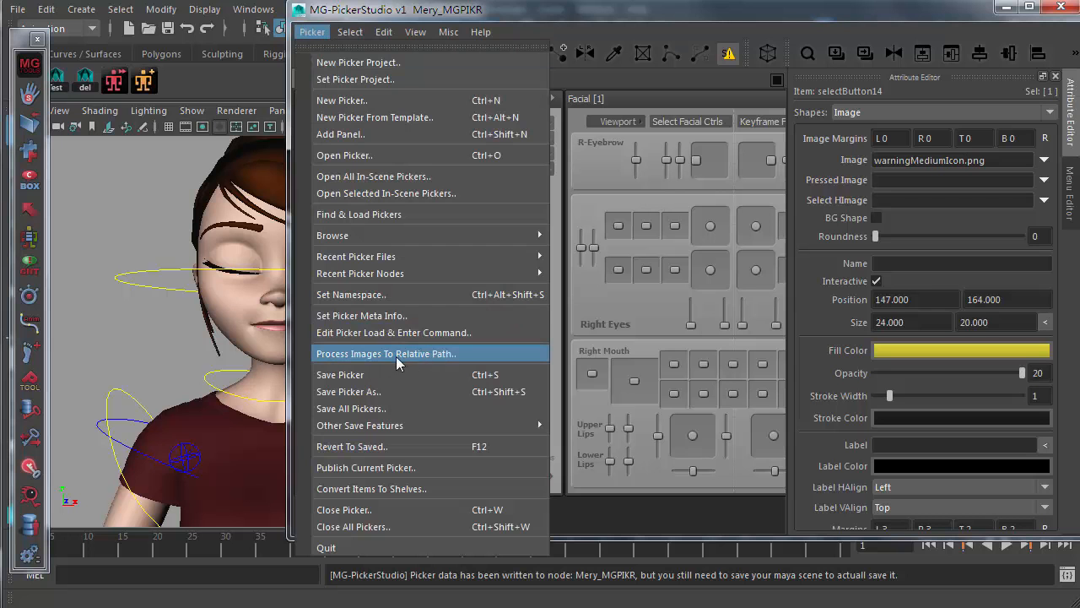
click(455, 354)
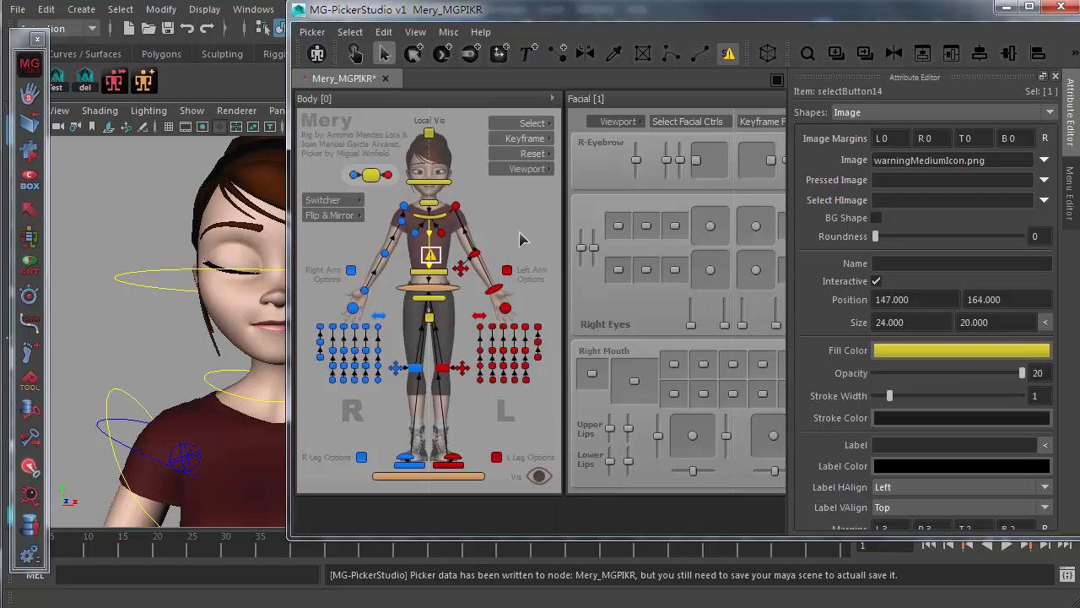
click(432, 256)
click(996, 162)
drag(996, 162, 829, 163)
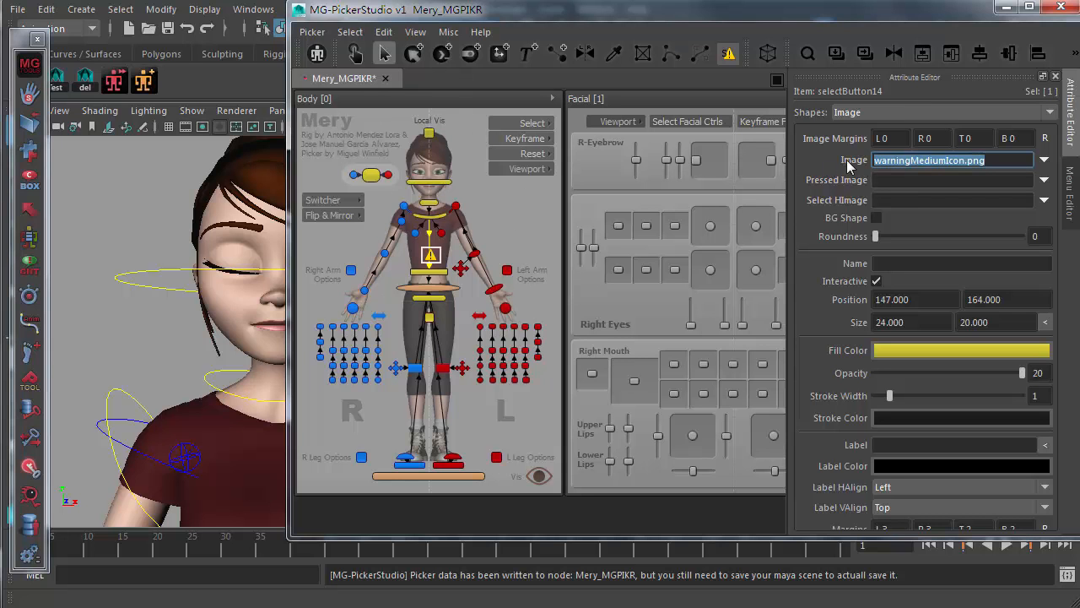
click(928, 156)
drag(1002, 162, 705, 162)
click(504, 221)
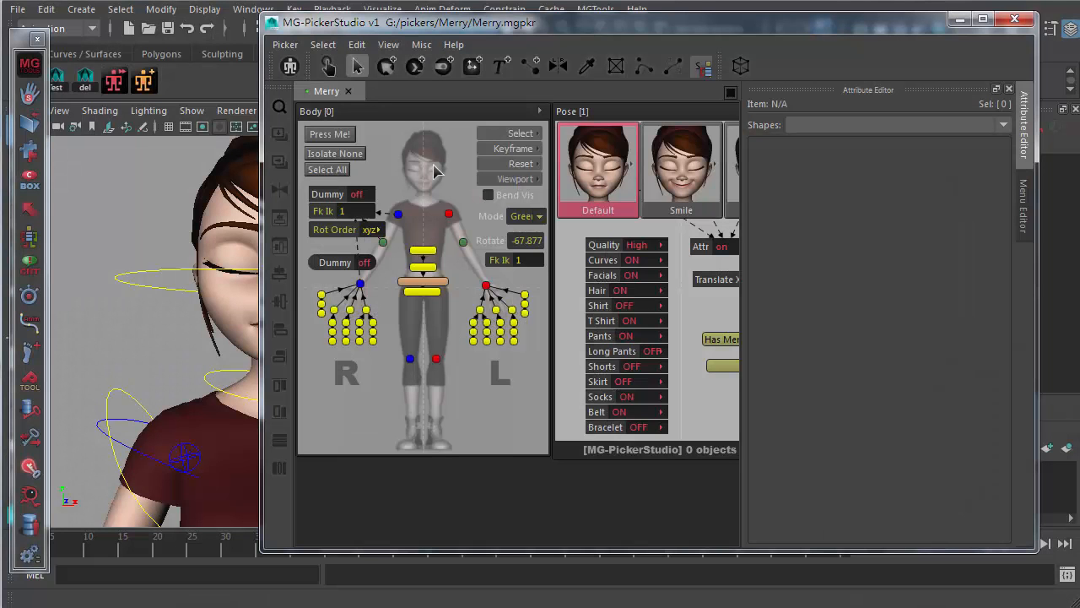
- Set the Merry picker's publish options to Inside Maya Scene with Make Zip Package off, and close the publish dialog without publishing
click(286, 44)
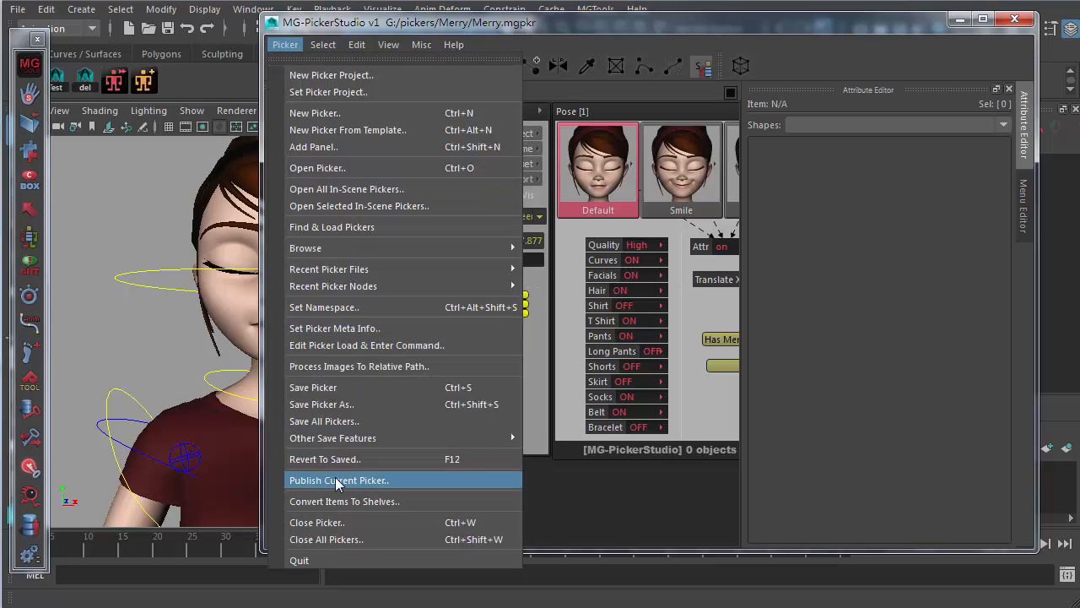
click(401, 483)
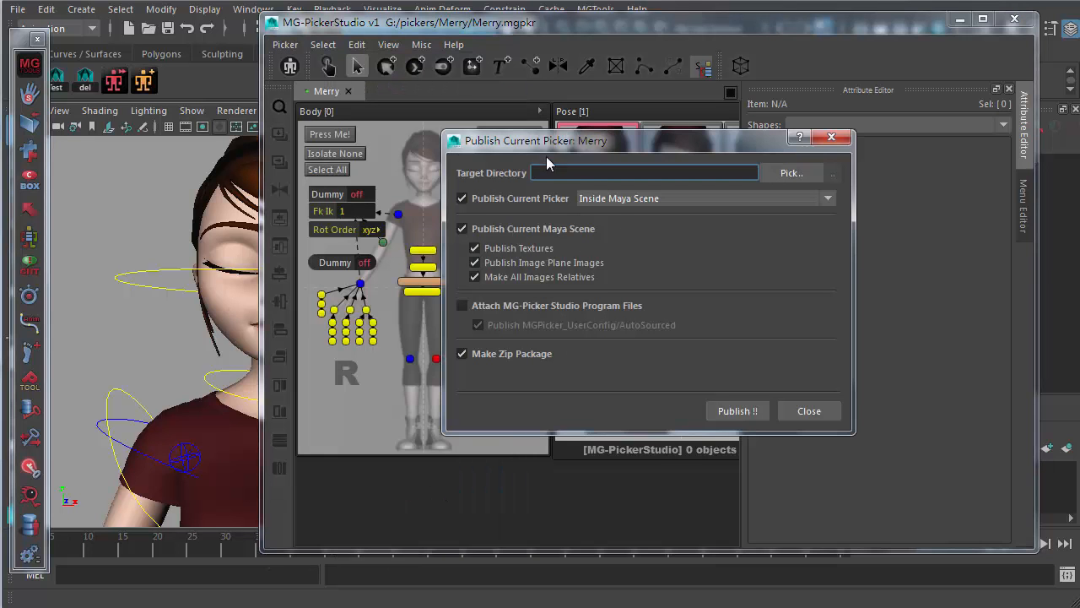
drag(562, 143, 532, 148)
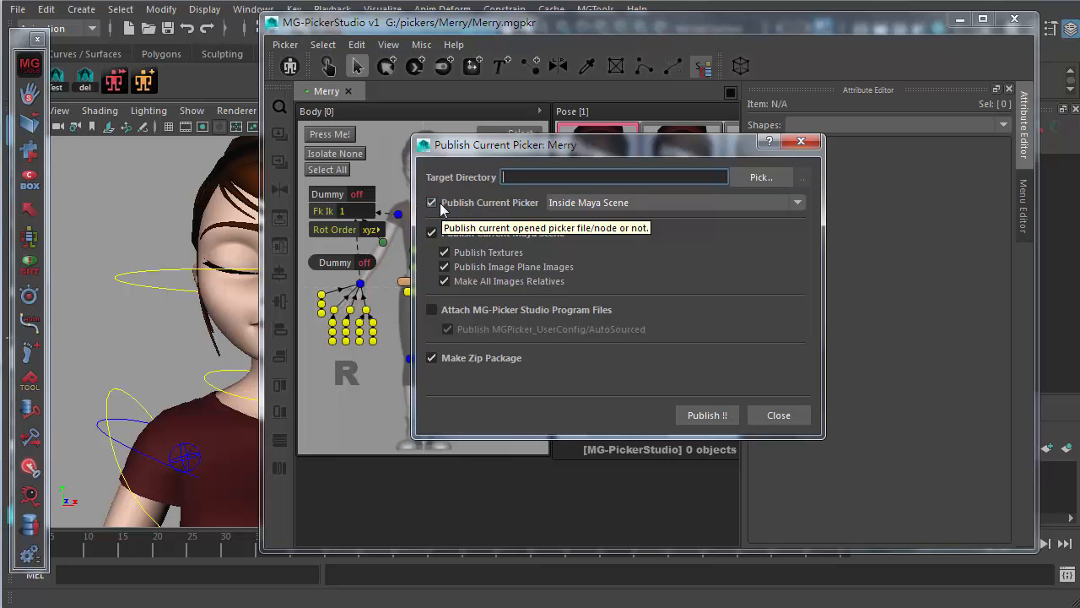
click(588, 202)
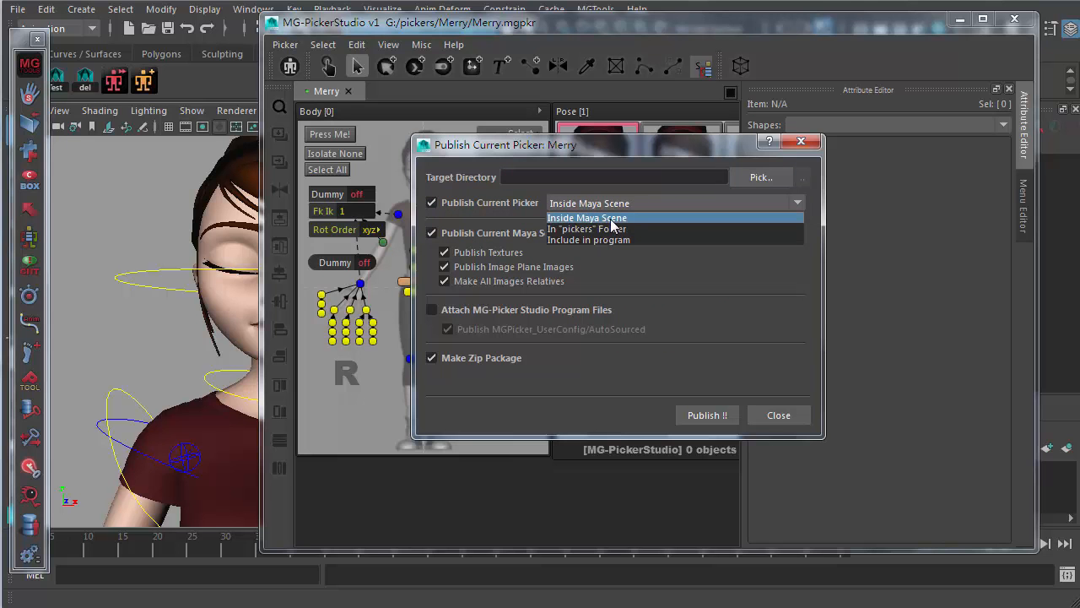
click(612, 219)
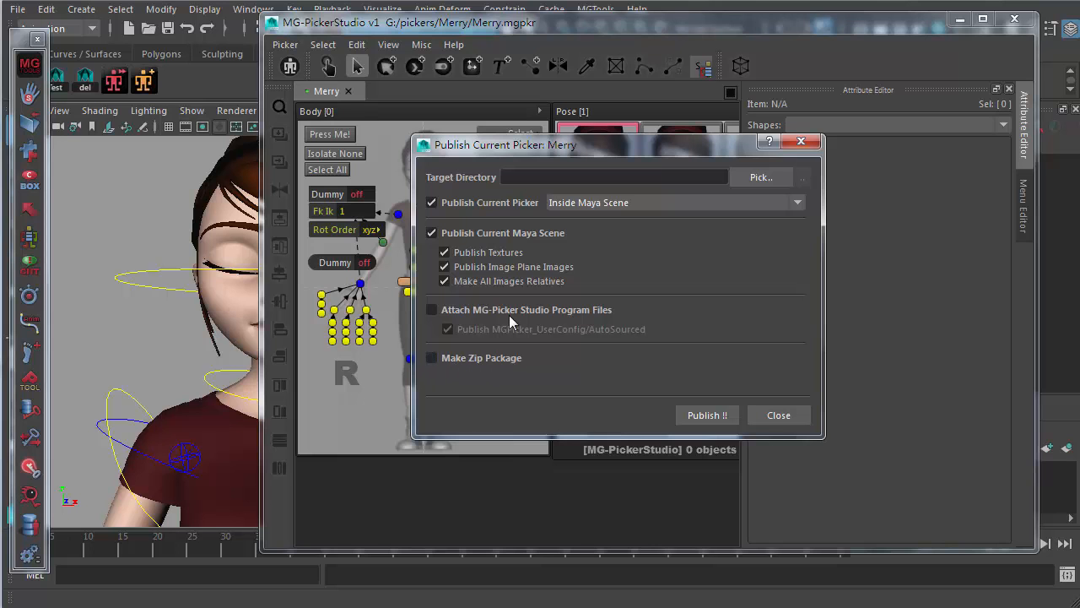
click(537, 174)
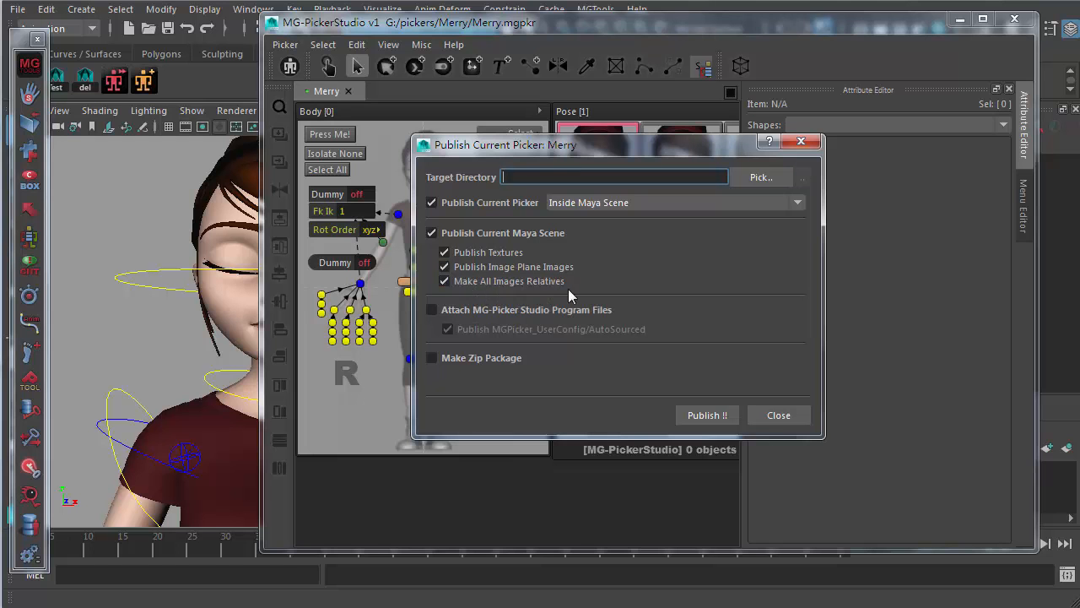
click(778, 415)
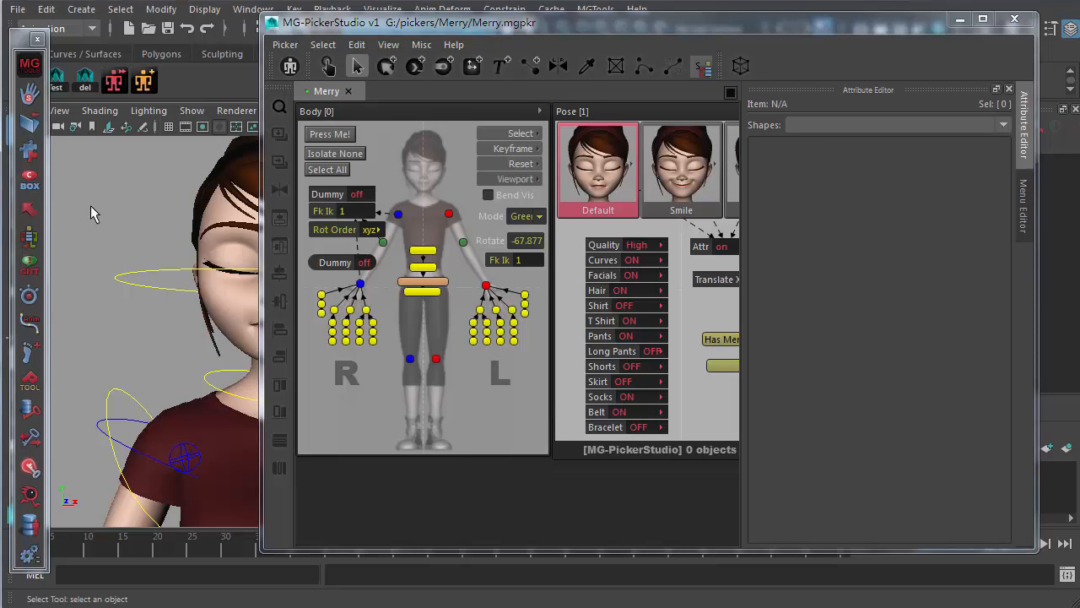
- Select the yellow eye-level control curve around the head in the viewport and reopen the publish options for the Merry picker
click(120, 278)
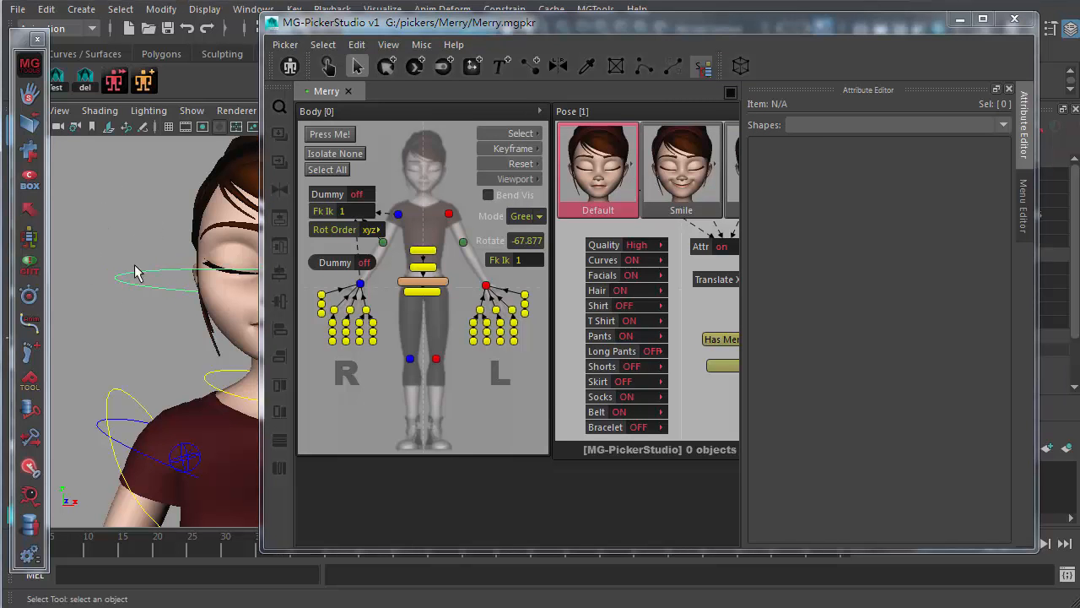
click(285, 44)
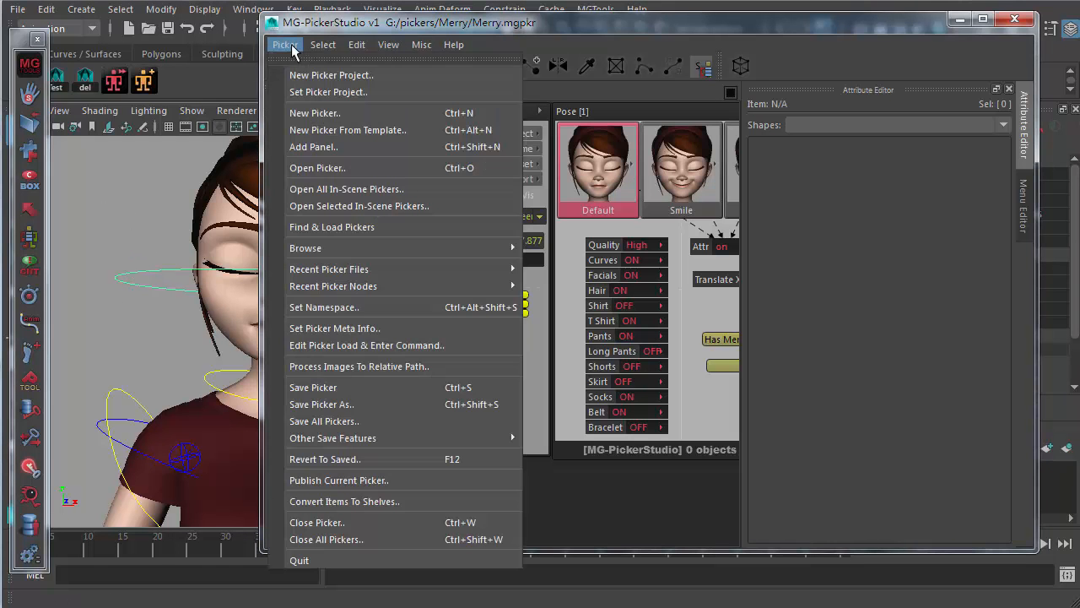
click(393, 480)
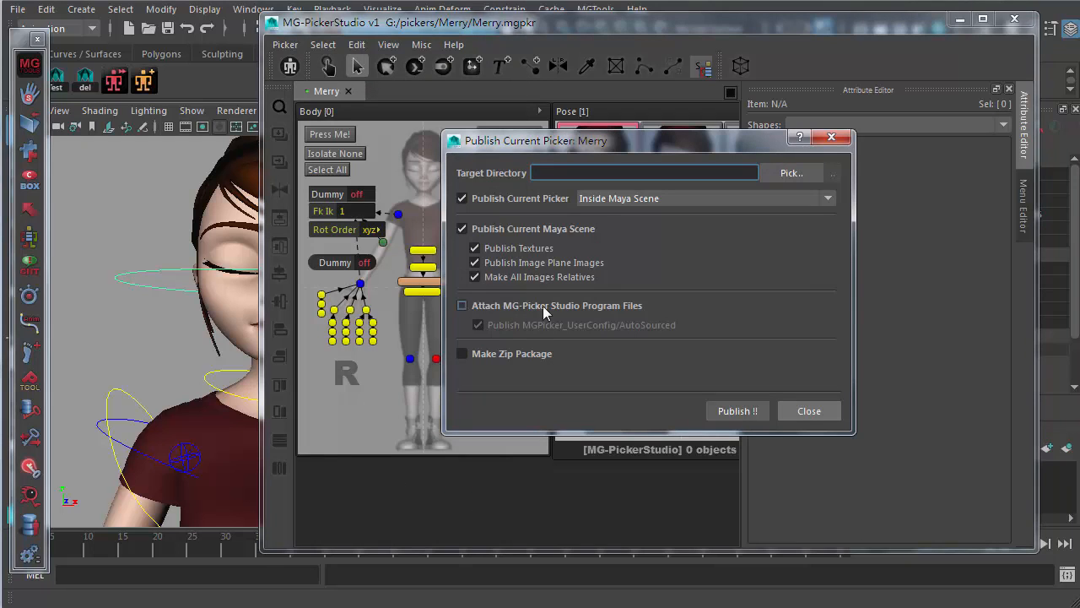